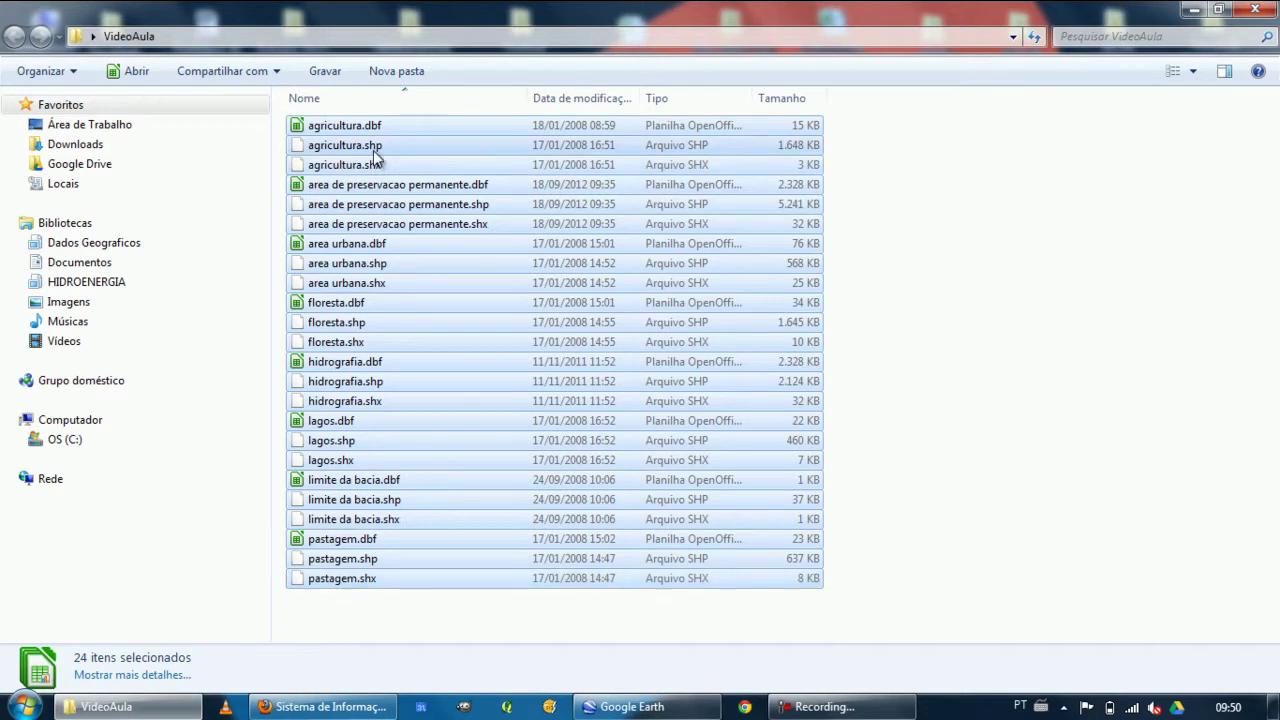
- Close the VideoAula folder window, search the installed programs for gvSIG and launch it
left_click(1251, 12)
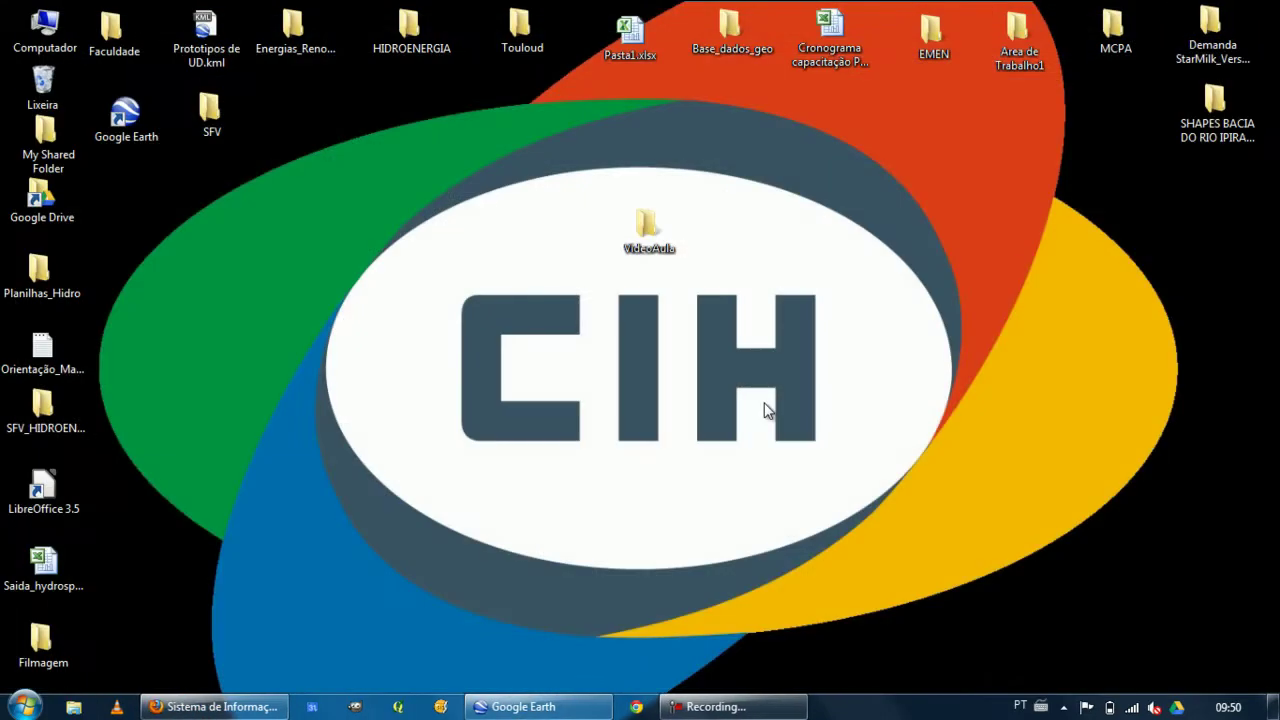
left_click(24, 706)
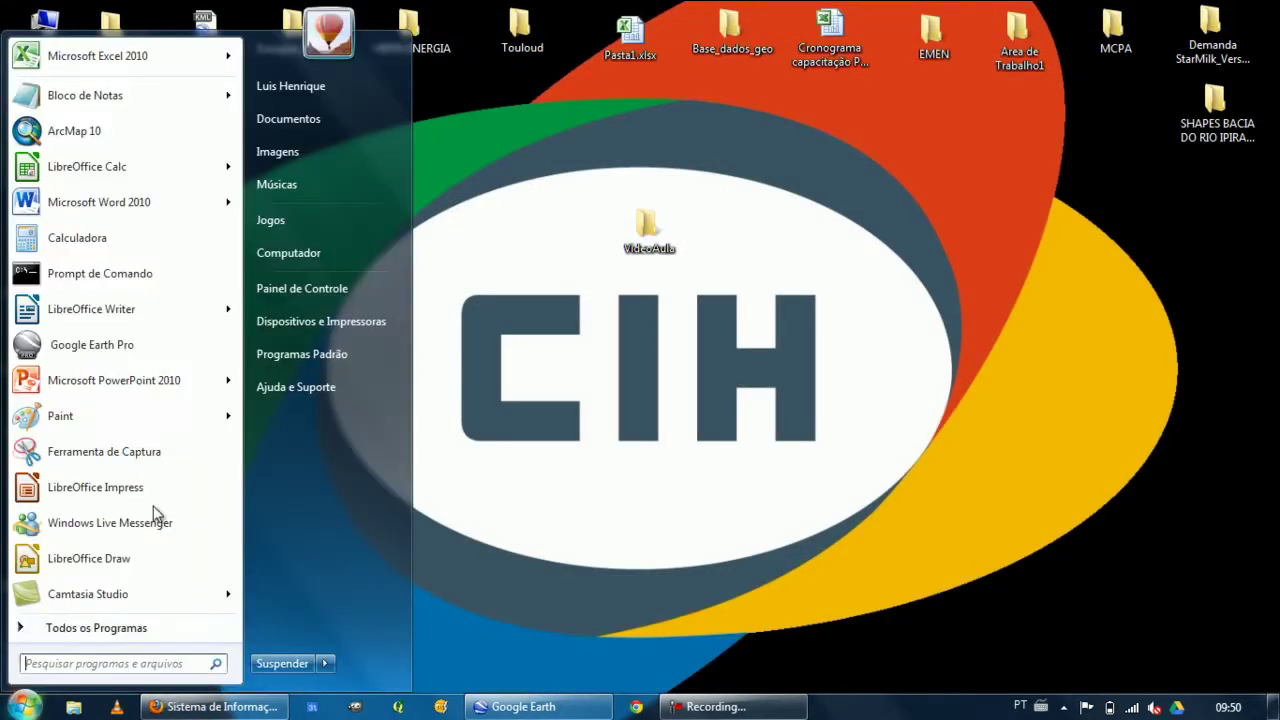
left_click(66, 664)
type("gv")
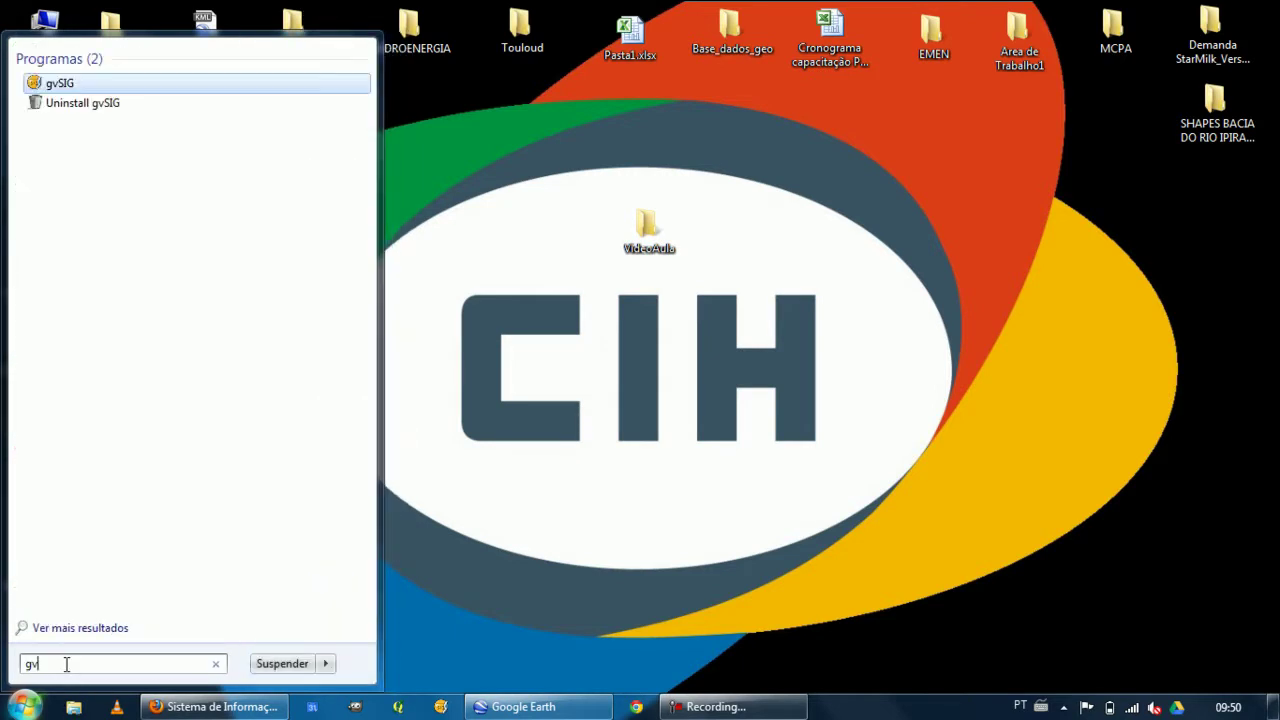
left_click(56, 82)
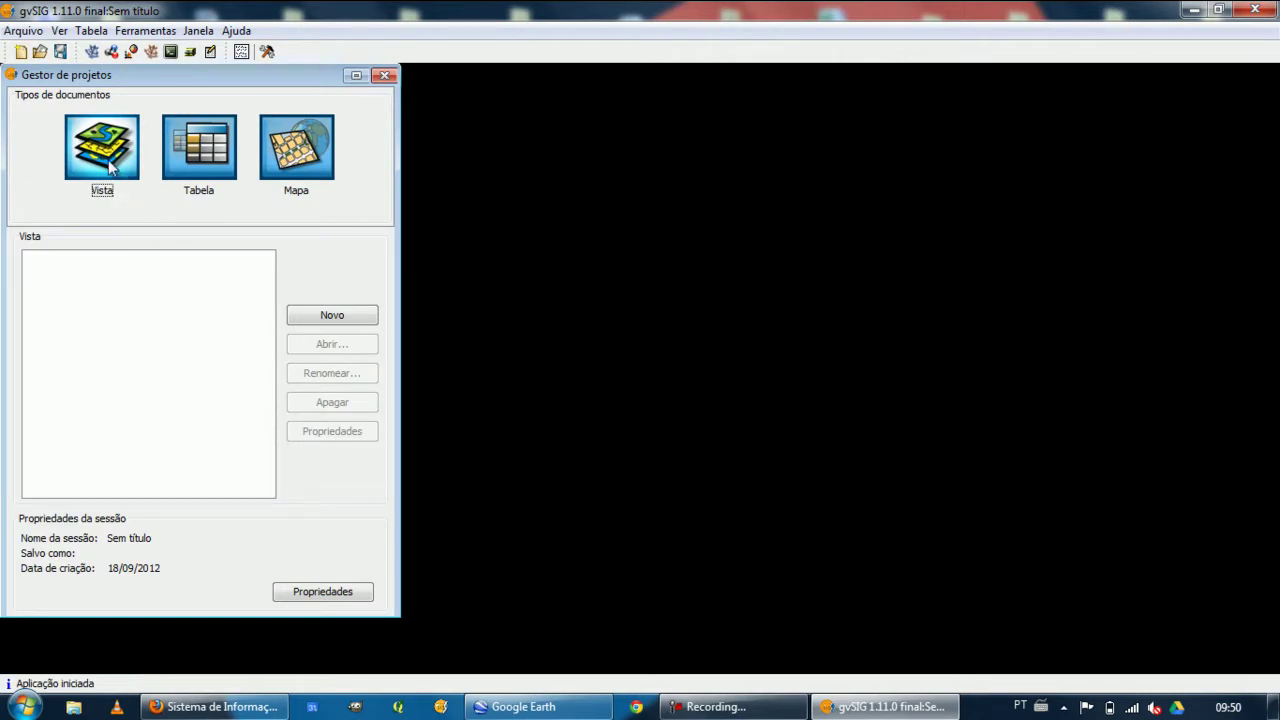
- Review the DBF encoding, editing, general, appearance, screen configuration and extensions directory preferences
left_click(267, 51)
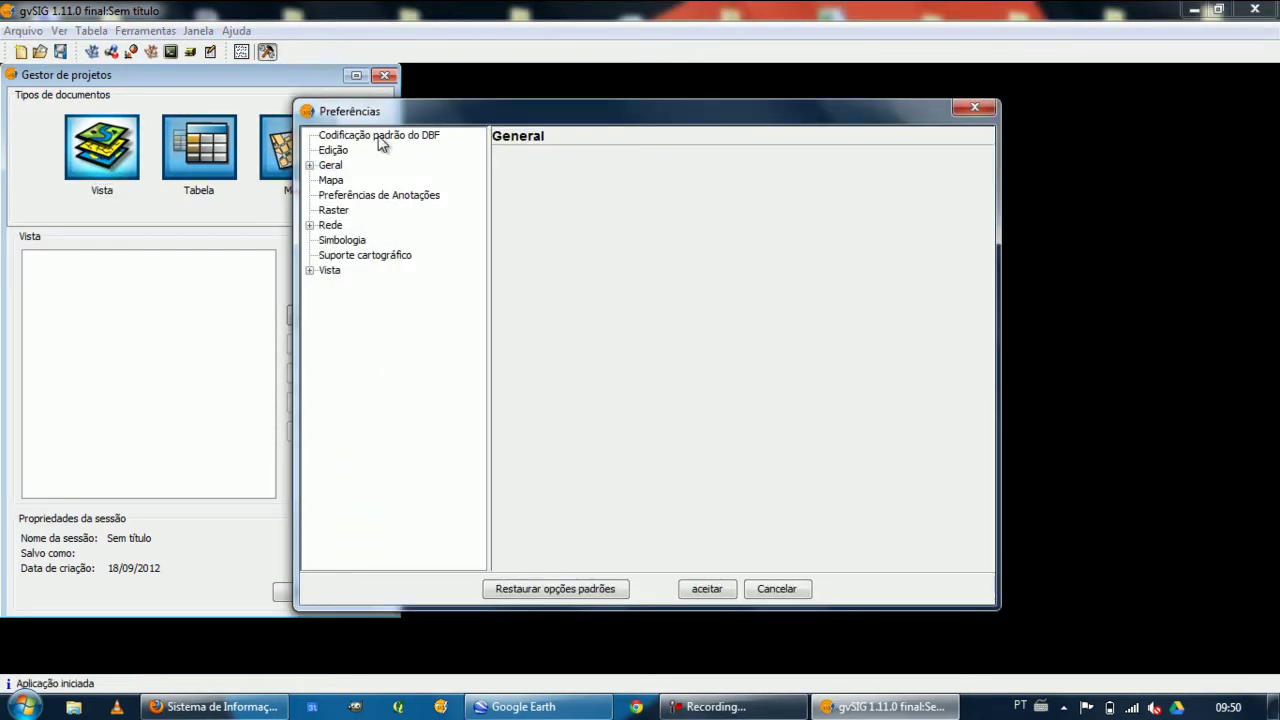
left_click(380, 143)
left_click(336, 153)
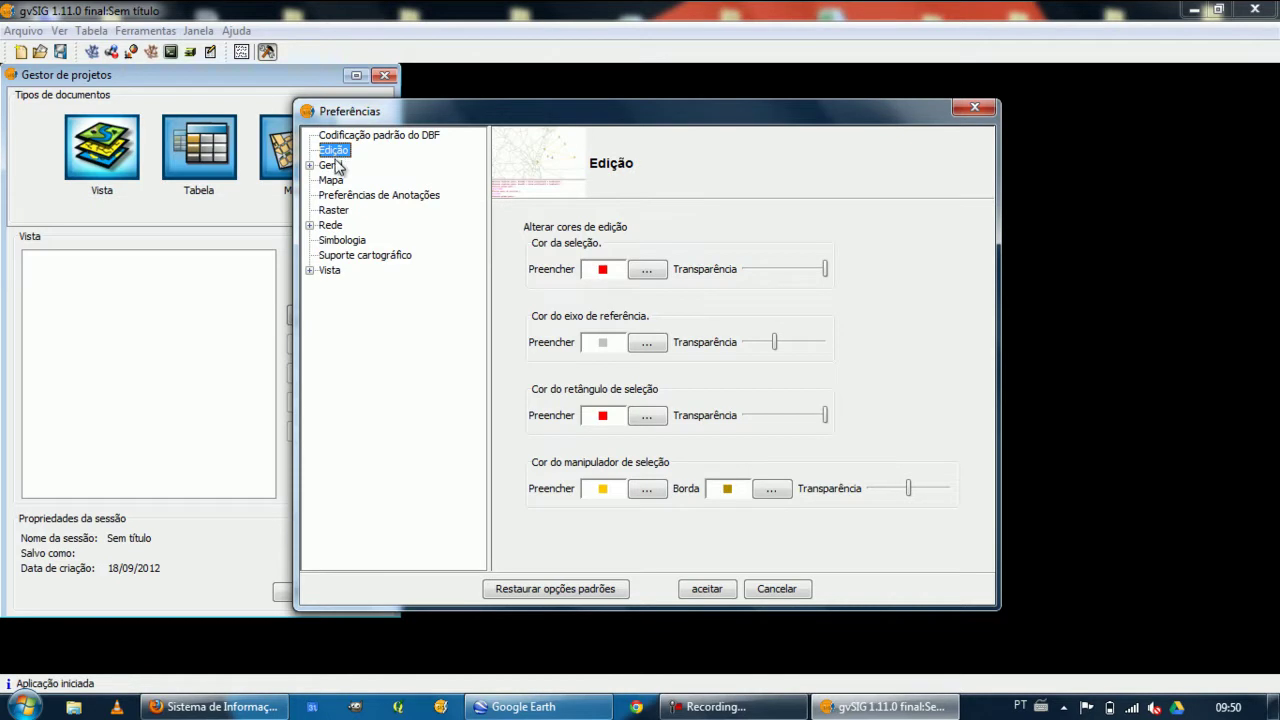
left_click(333, 166)
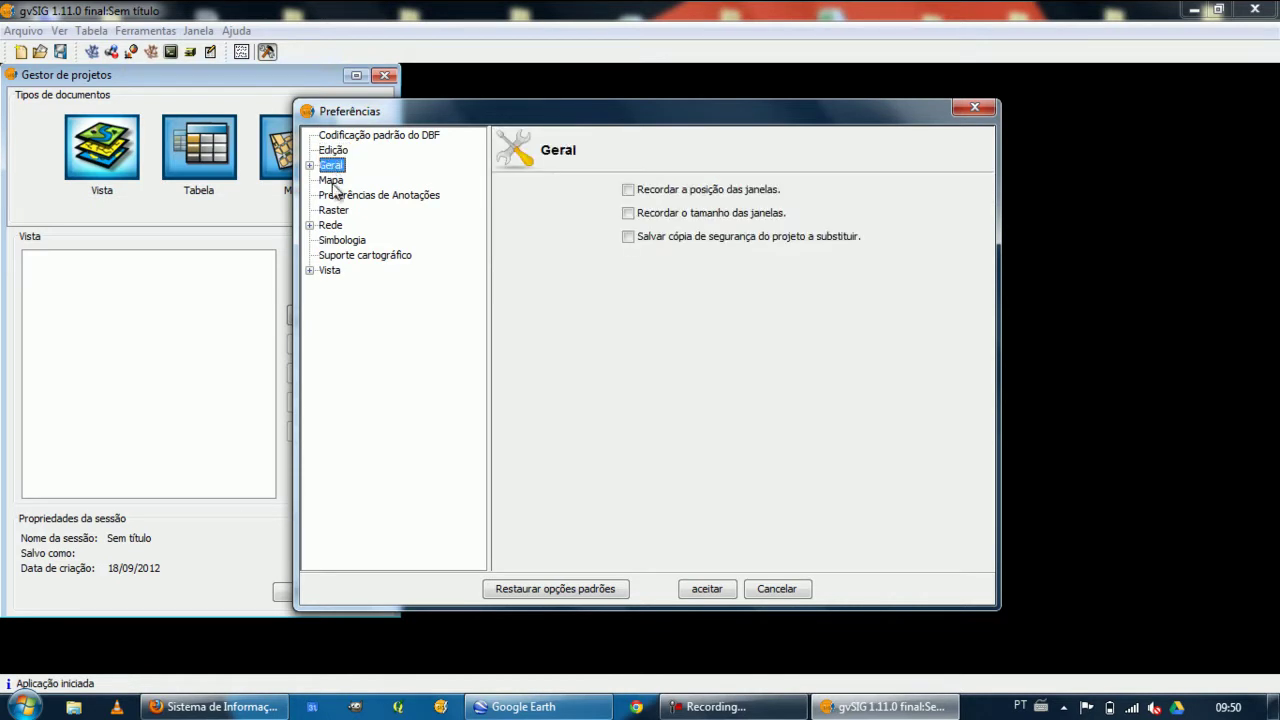
left_click(310, 165)
left_click(356, 181)
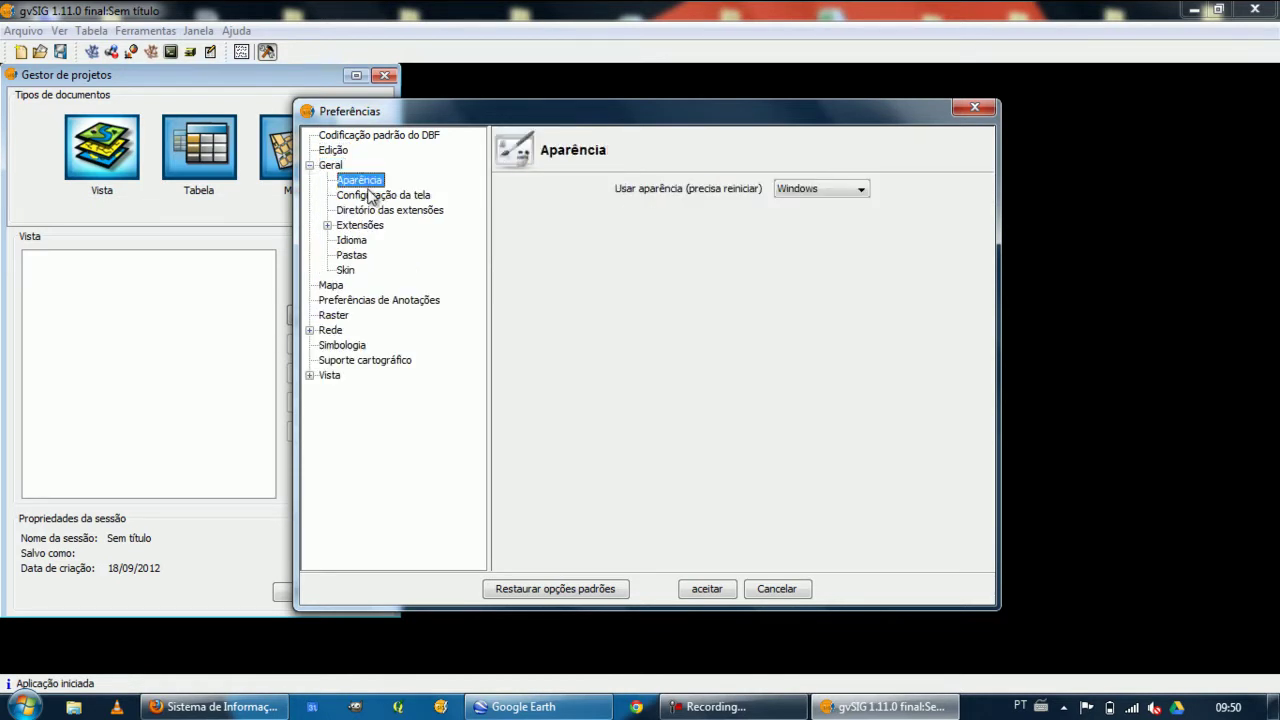
left_click(393, 196)
left_click(410, 211)
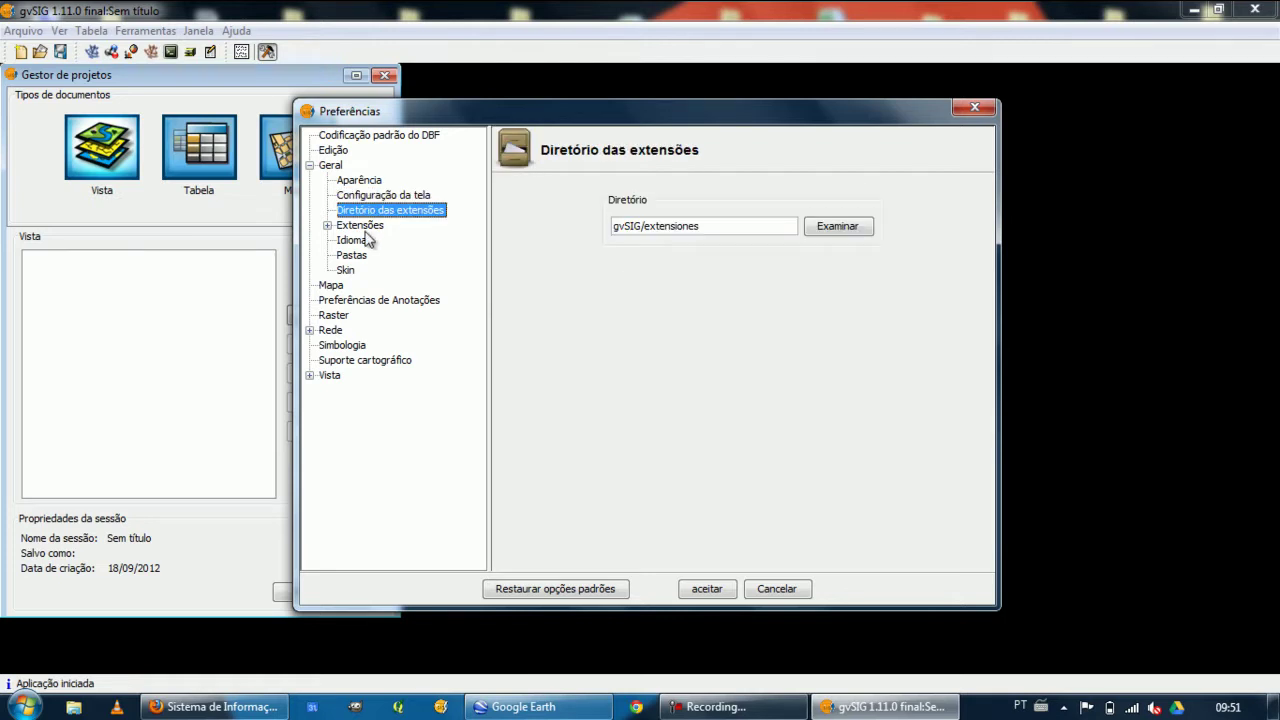
- Select Português (Brasil) in the interface language preferences
left_click(368, 241)
left_click_drag(924, 262, 929, 372)
left_click(580, 283)
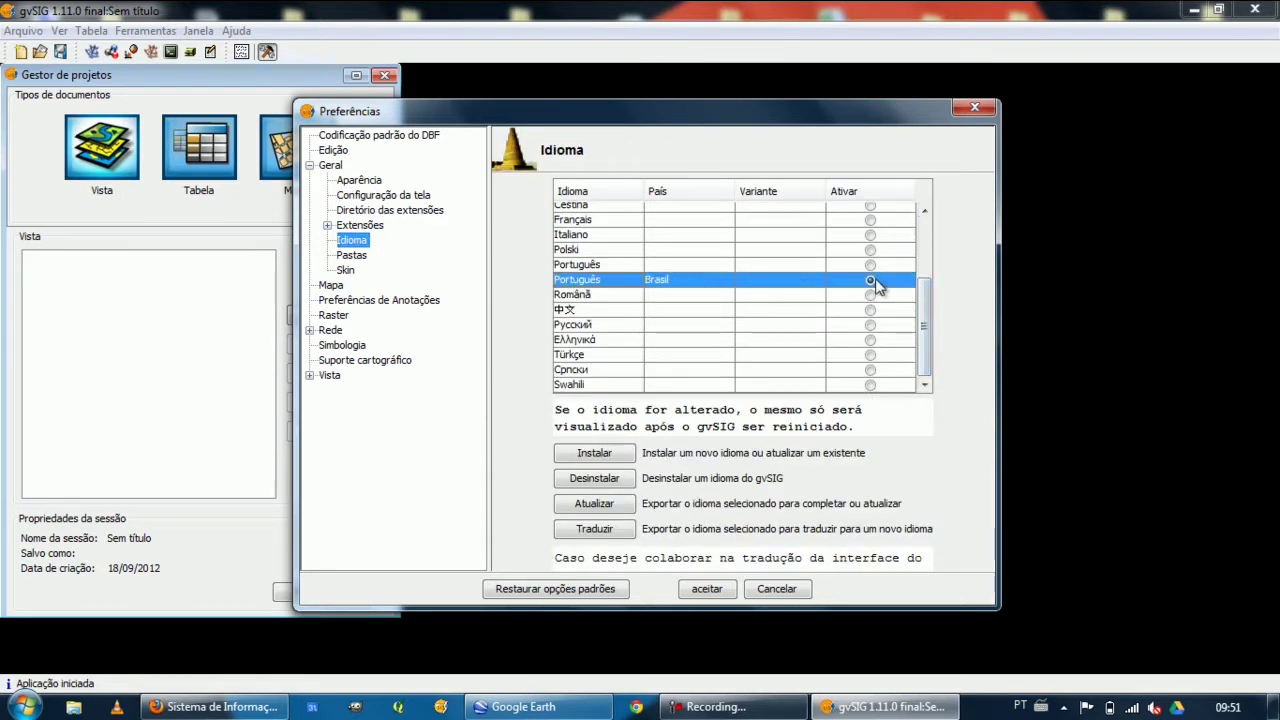
- Review the folder, map, annotation, raster, network, symbology, cartographic support and view preferences, and accept the preferences
left_click(352, 256)
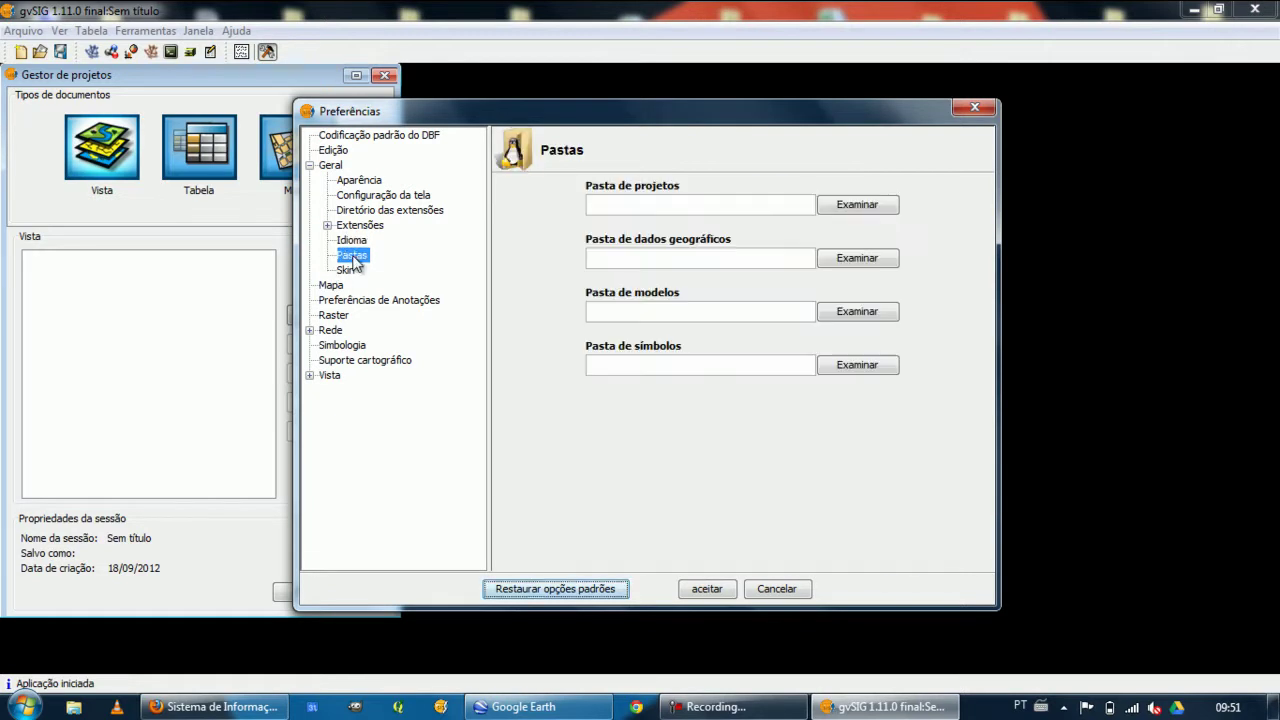
left_click(335, 286)
left_click(351, 302)
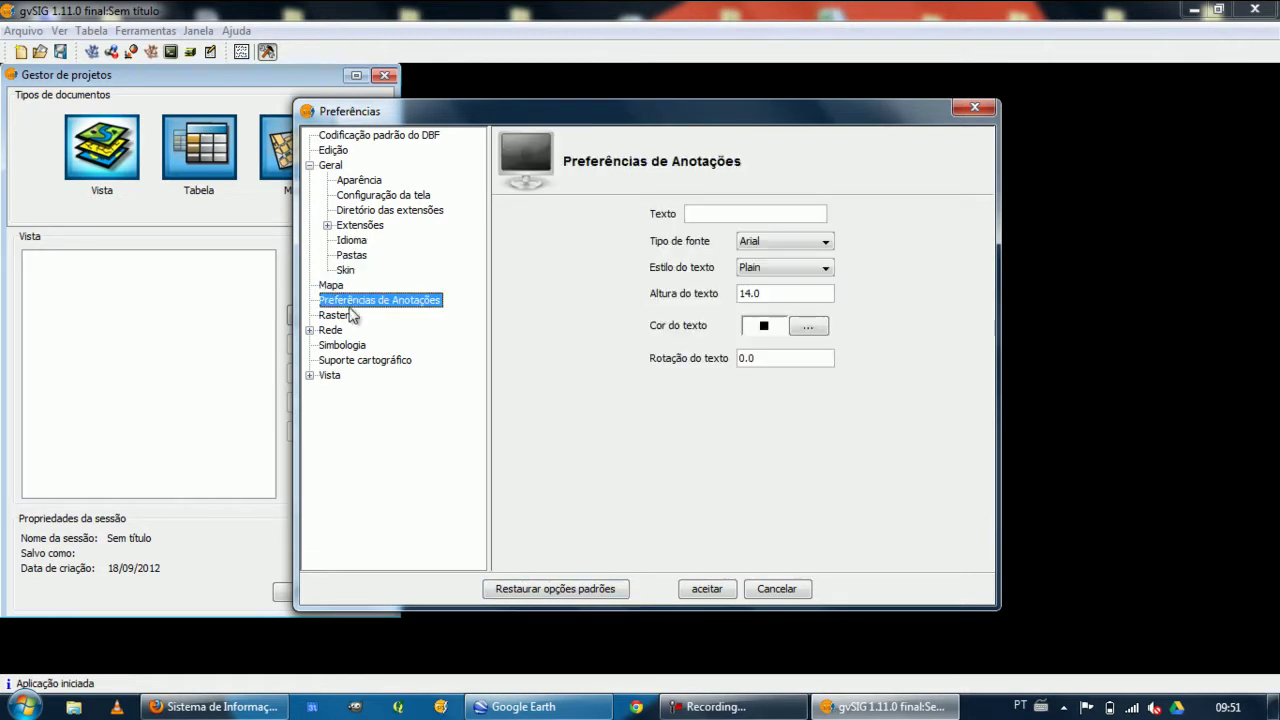
left_click(340, 316)
left_click(336, 330)
left_click(341, 346)
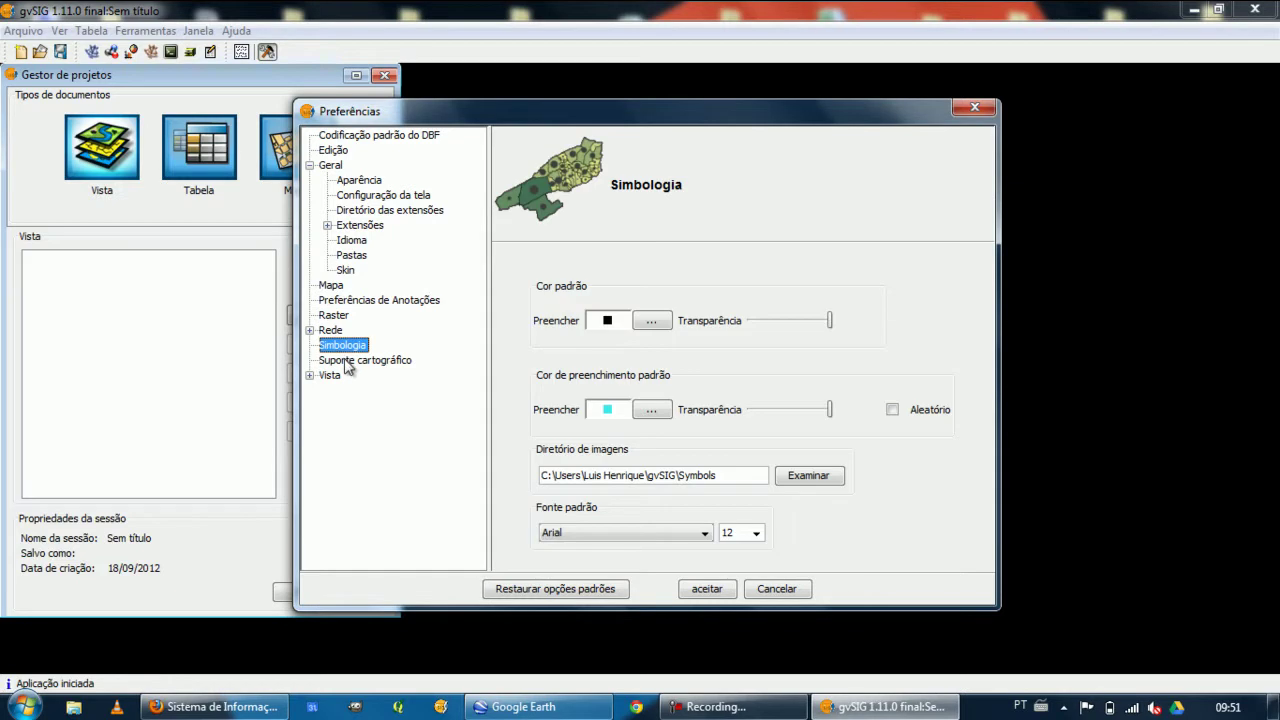
left_click(358, 362)
left_click(332, 376)
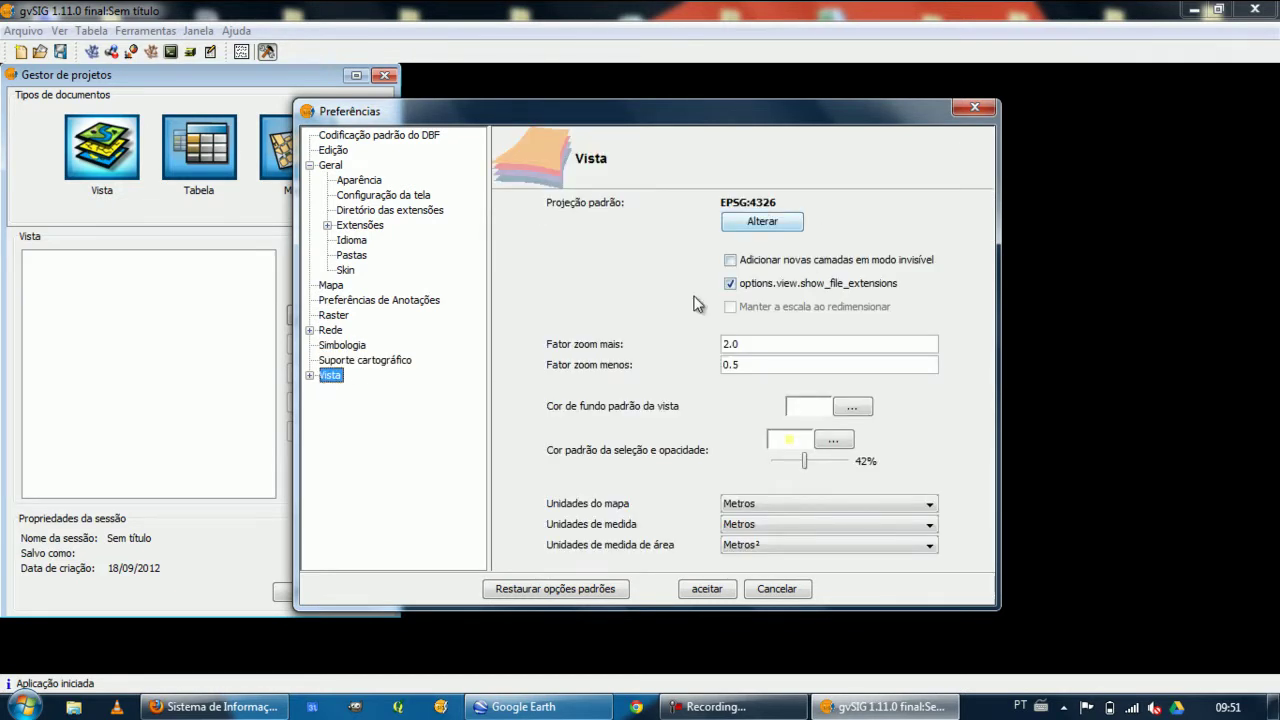
left_click(707, 589)
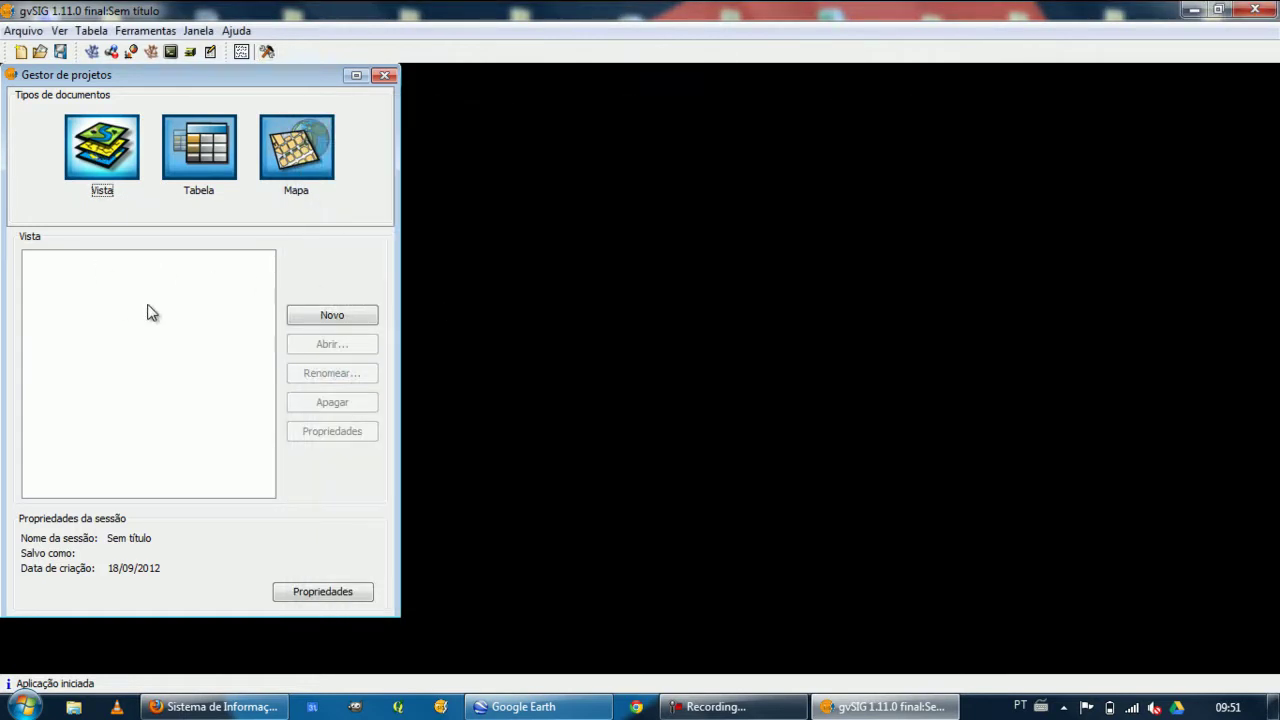
- Create a new view in the project and rename it "Tutorial - Uso do Solo"
left_click(336, 318)
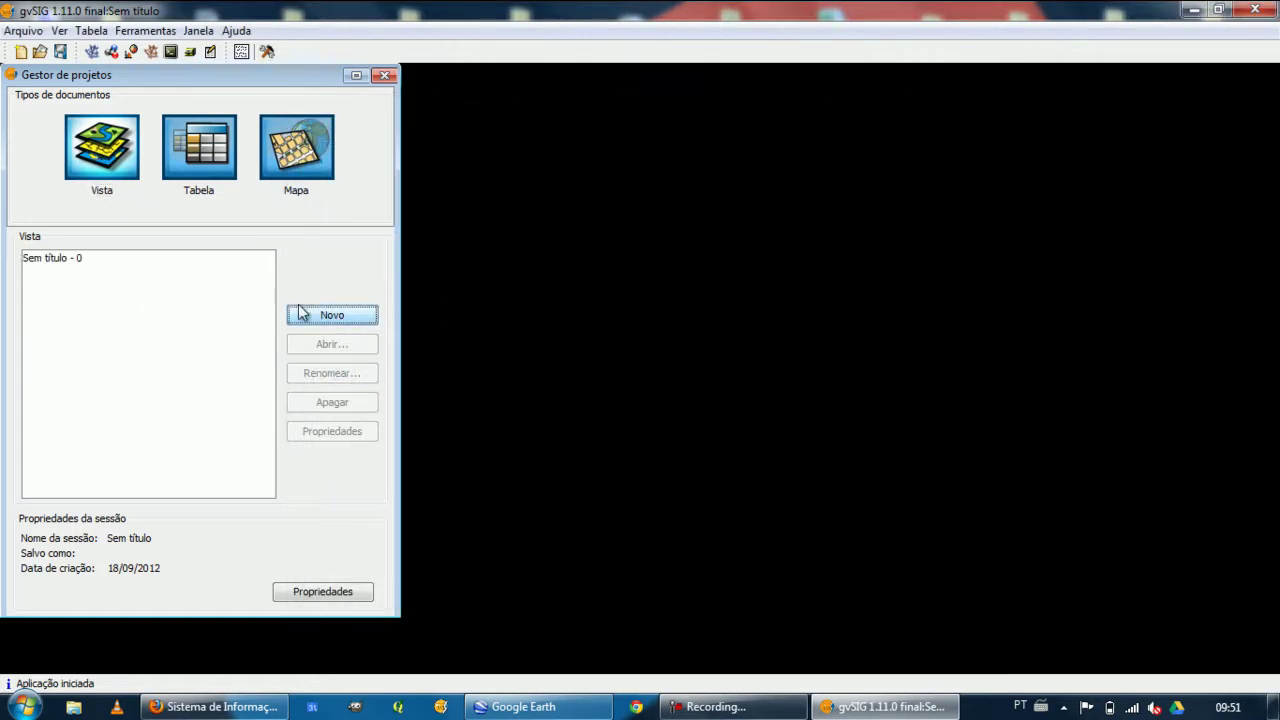
left_click(55, 262)
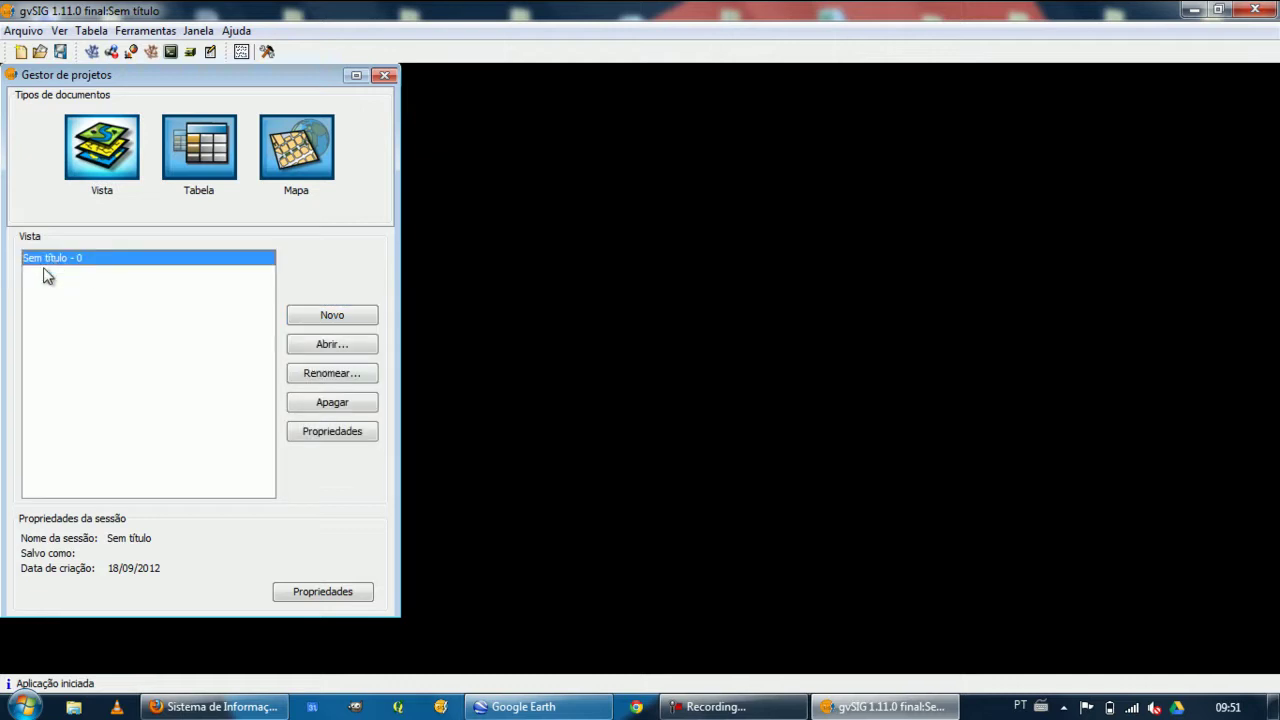
left_click(330, 374)
left_click(652, 350)
left_click_drag(652, 350, 566, 352)
type("Tutorial")
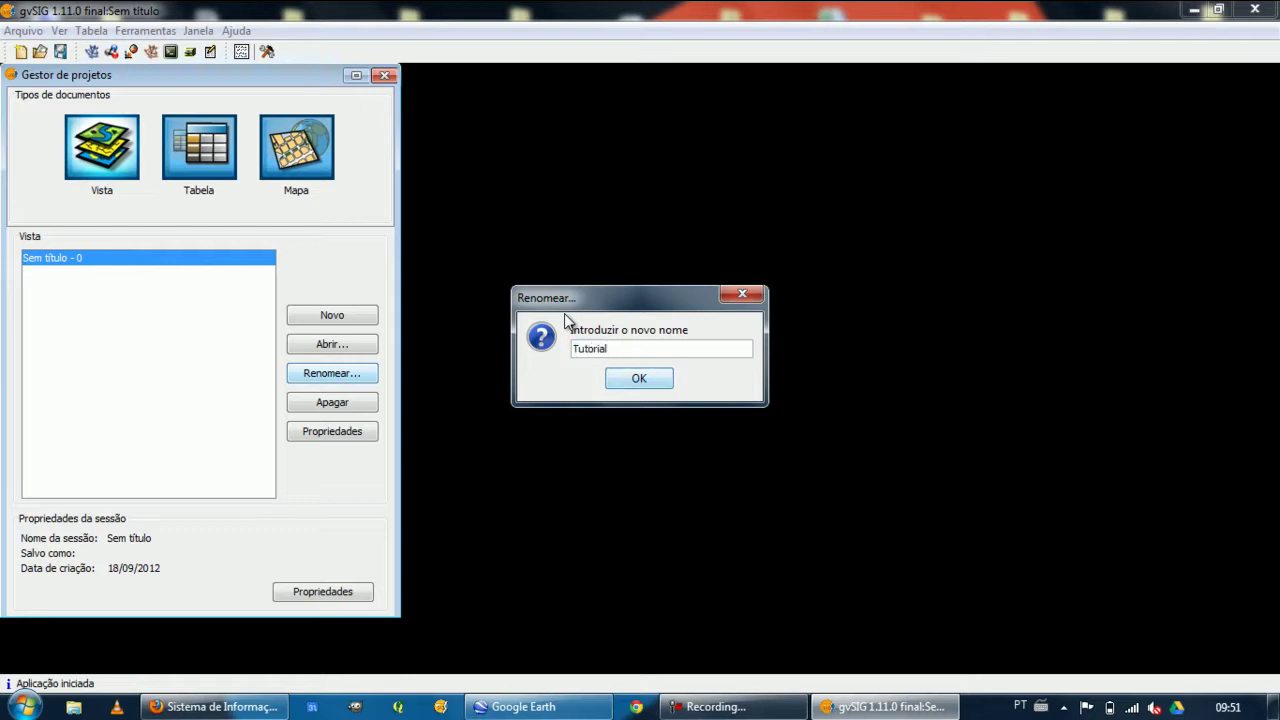
type(" - Uso do Solo")
key("Return")
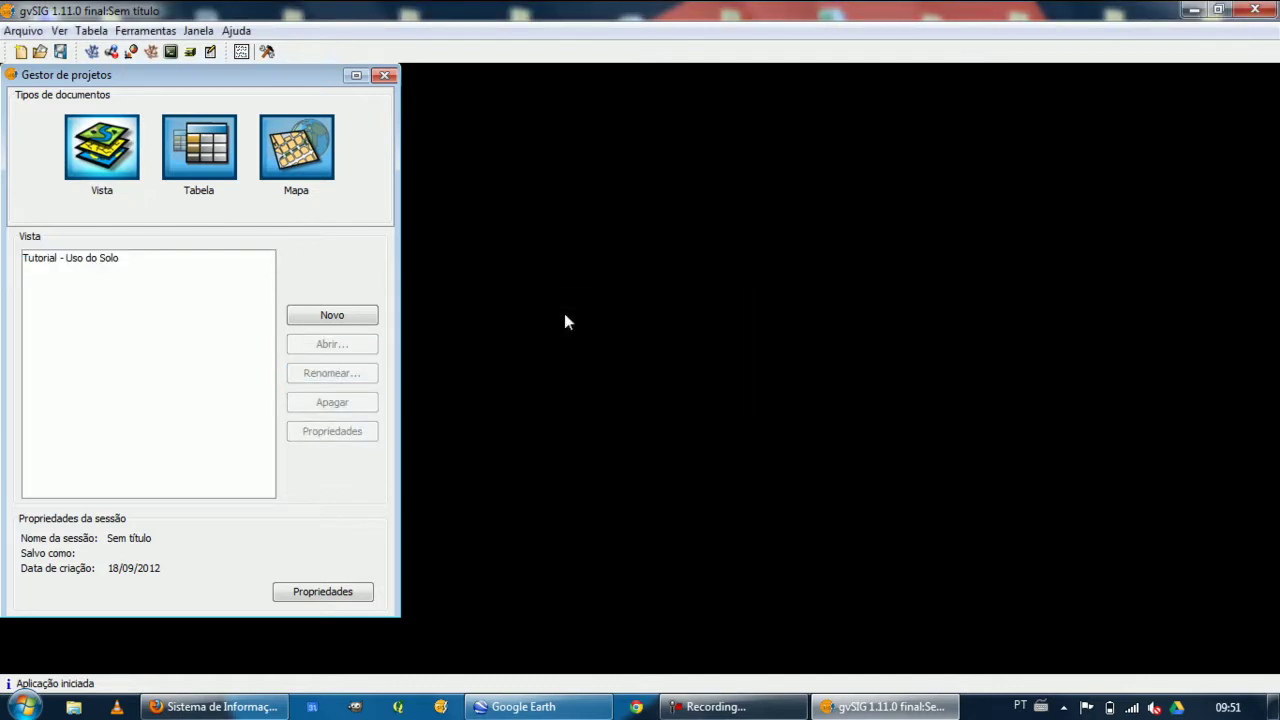
- Open the properties of the Tutorial - Uso do Solo view and enter C.I.H as its owner
left_click(115, 260)
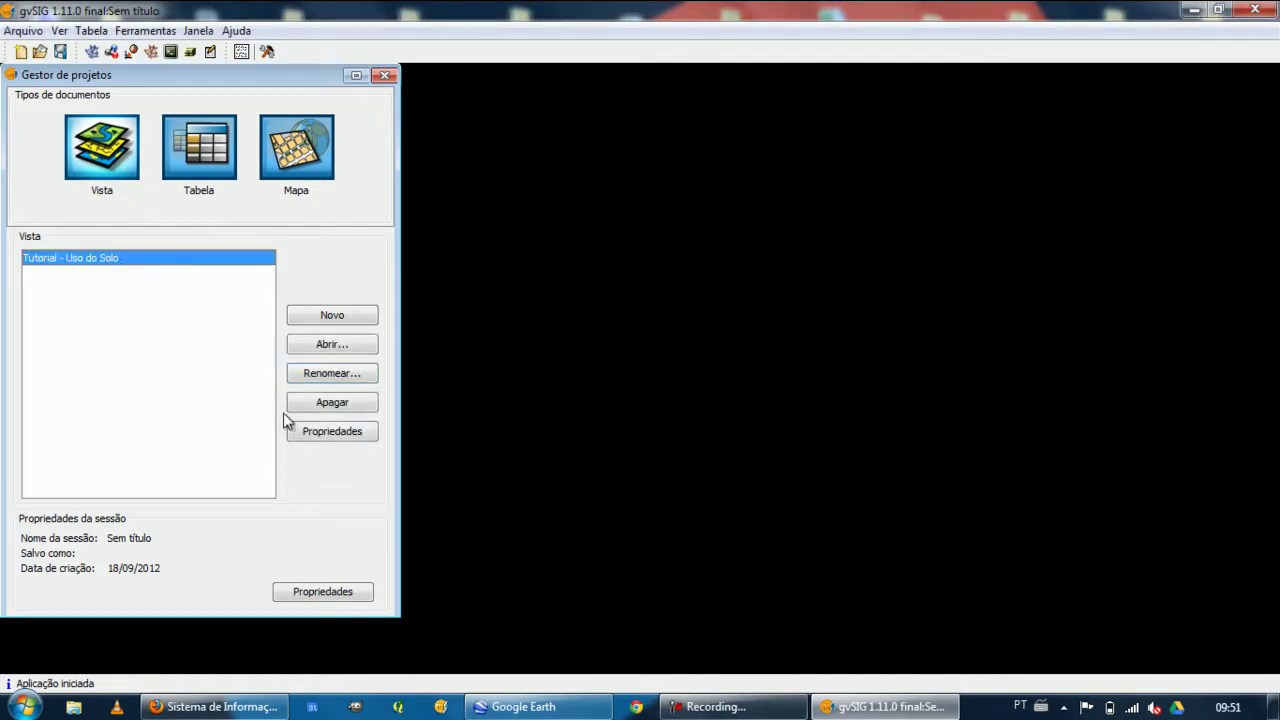
left_click(337, 432)
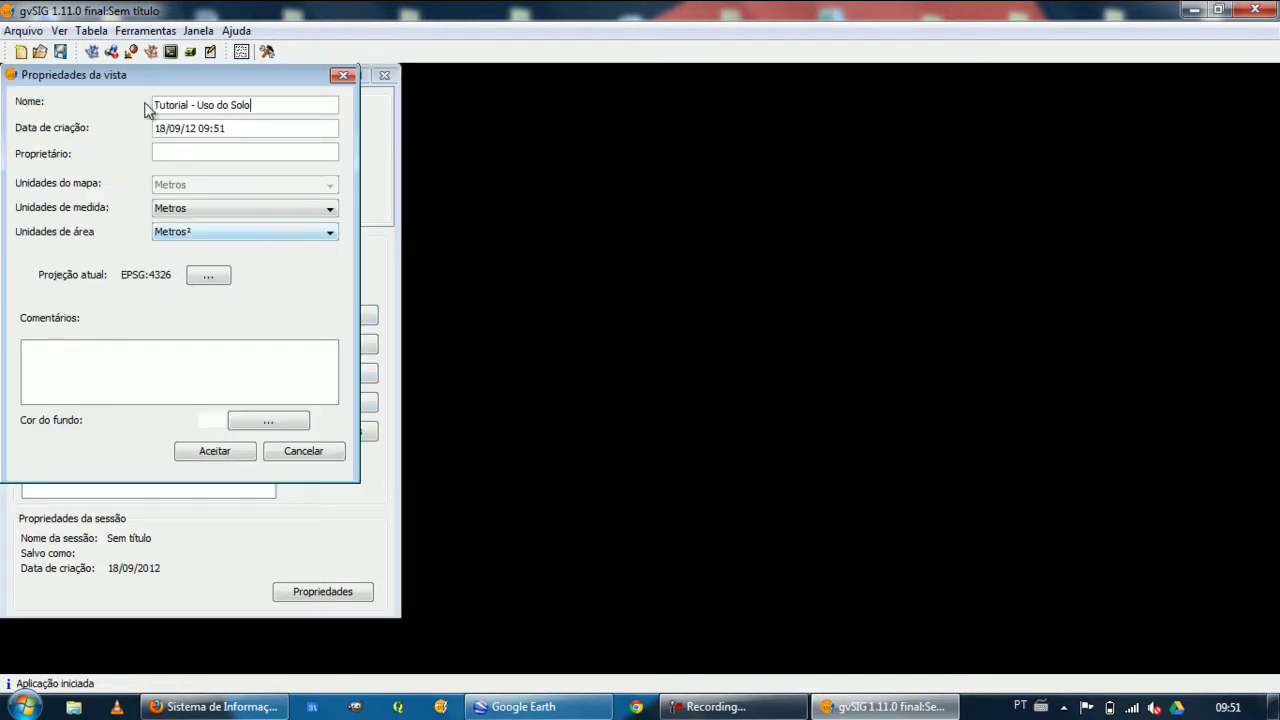
left_click_drag(270, 105, 150, 128)
left_click(174, 152)
- Start changing the view's projection and search the EPSG reference systems by name for SAD69
left_click(209, 276)
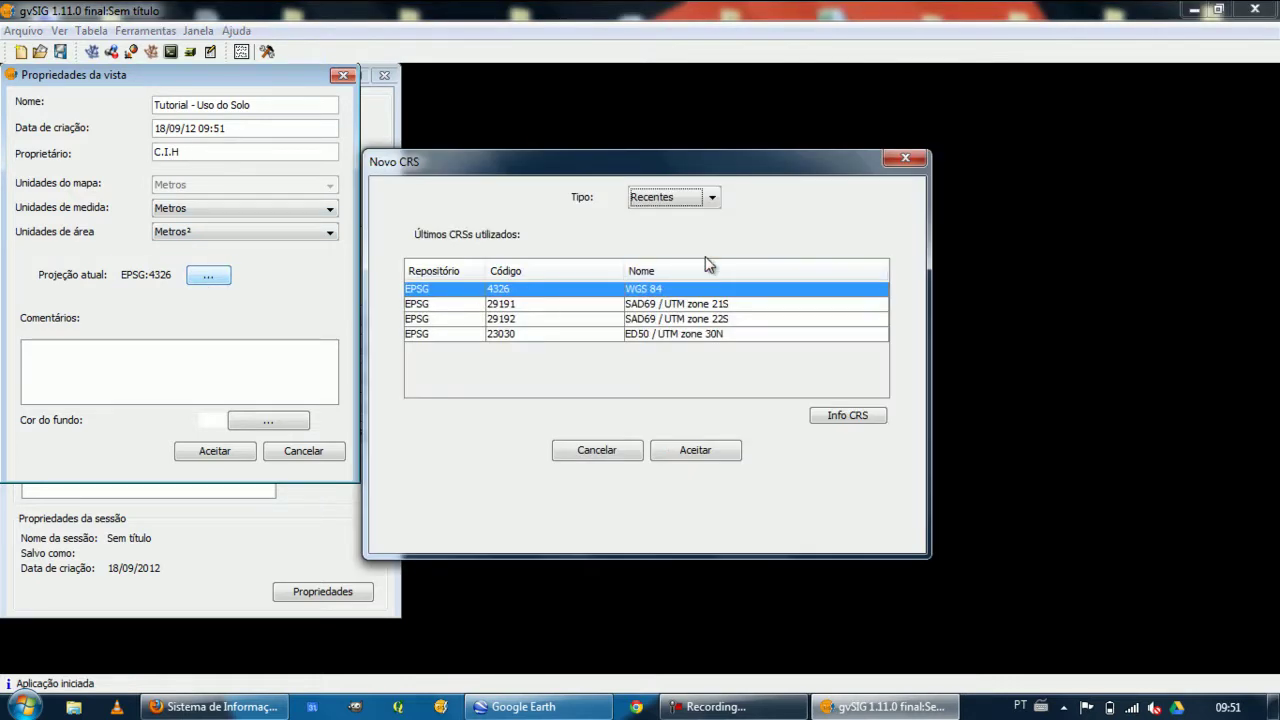
left_click(710, 199)
left_click(665, 232)
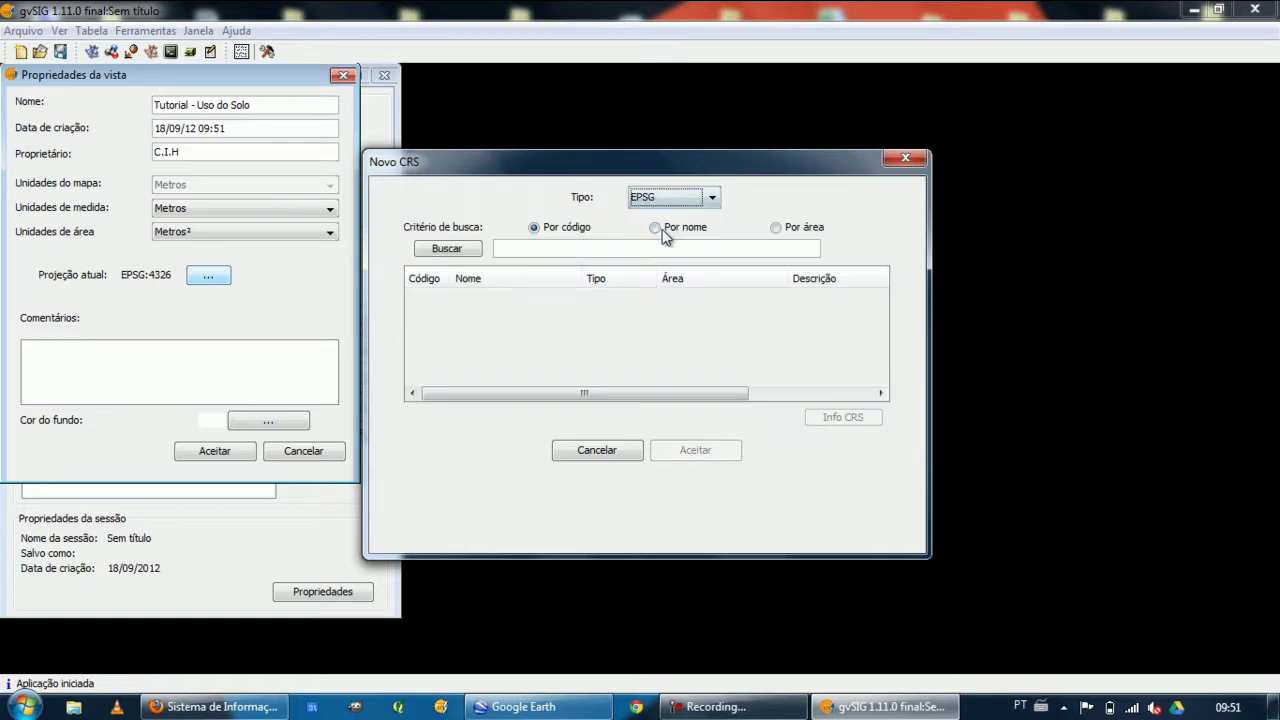
left_click(551, 229)
left_click(666, 229)
left_click(660, 228)
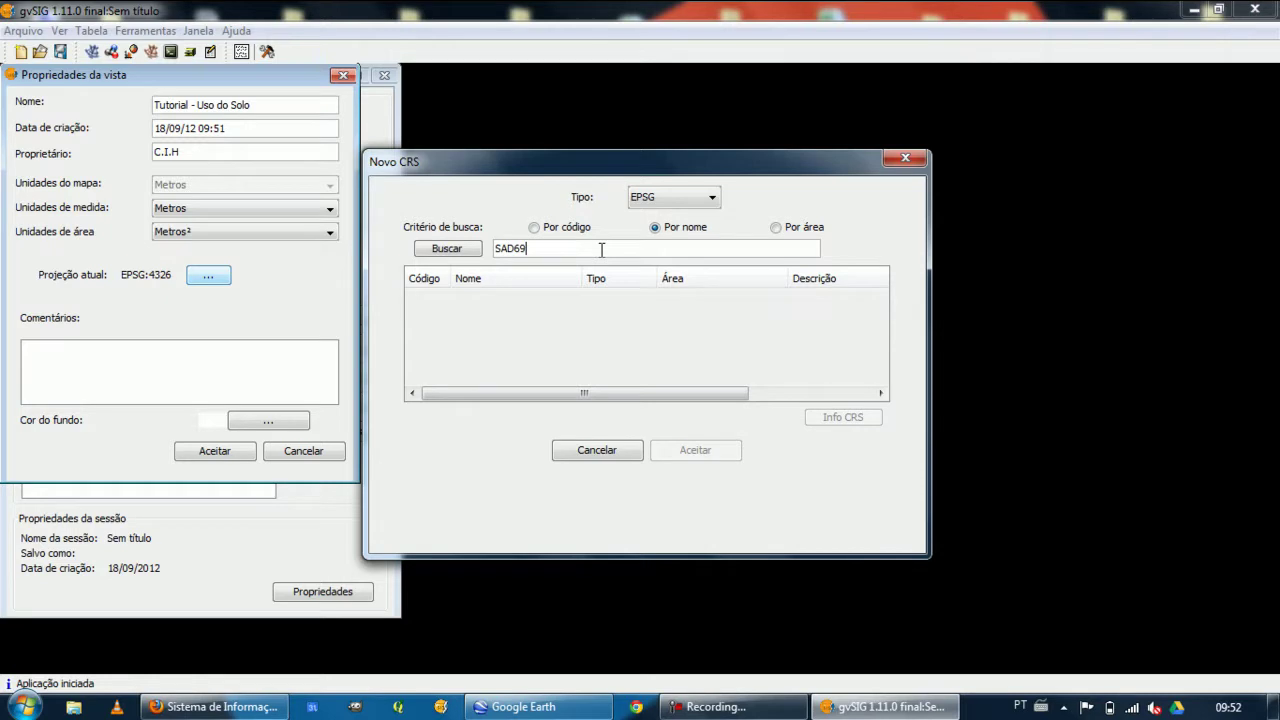
key("Return")
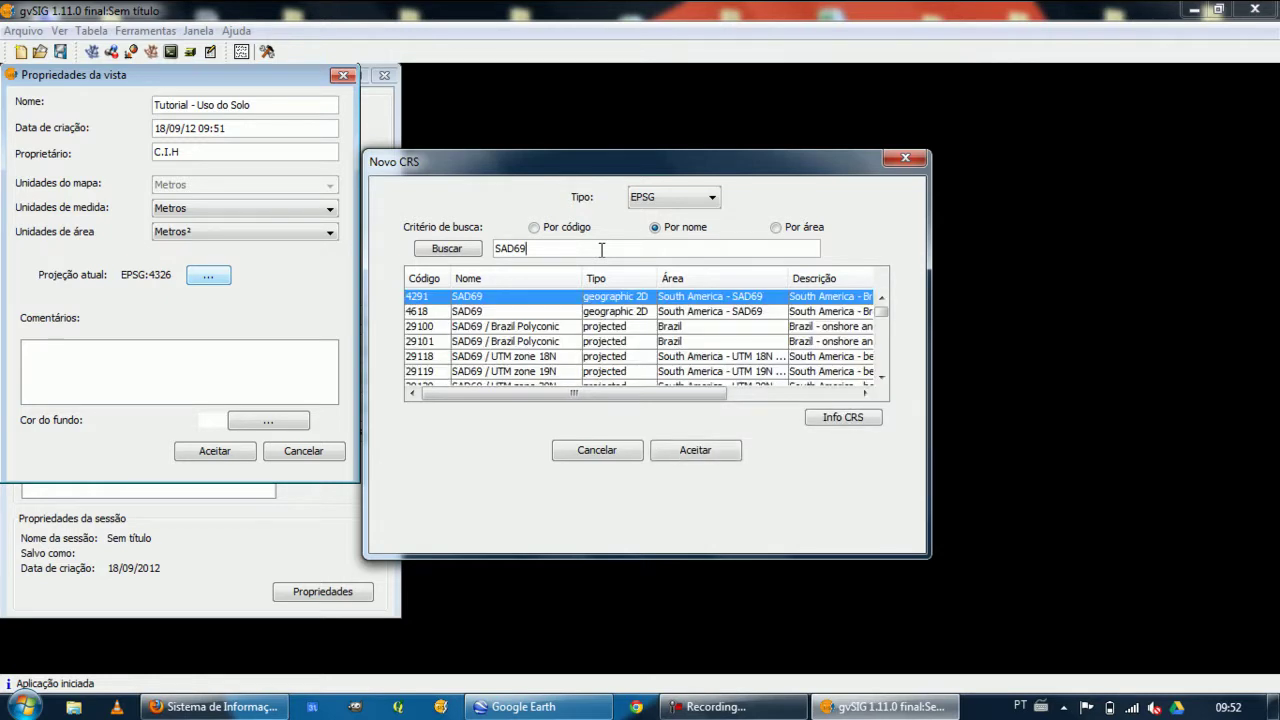
left_click(455, 249)
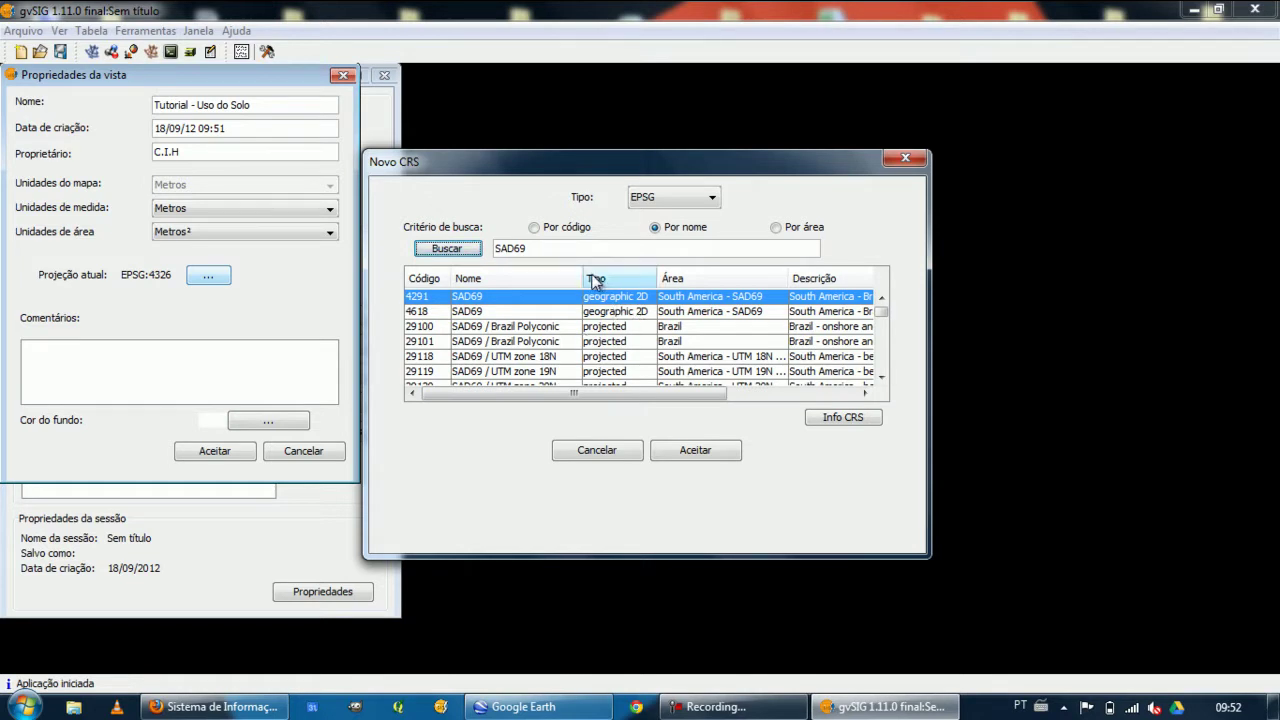
- Set the view's projection to SAD69 / UTM zone 21S (EPSG 29181) and accept the view properties
left_click_drag(584, 278, 606, 278)
scroll(604, 335, "down", 3)
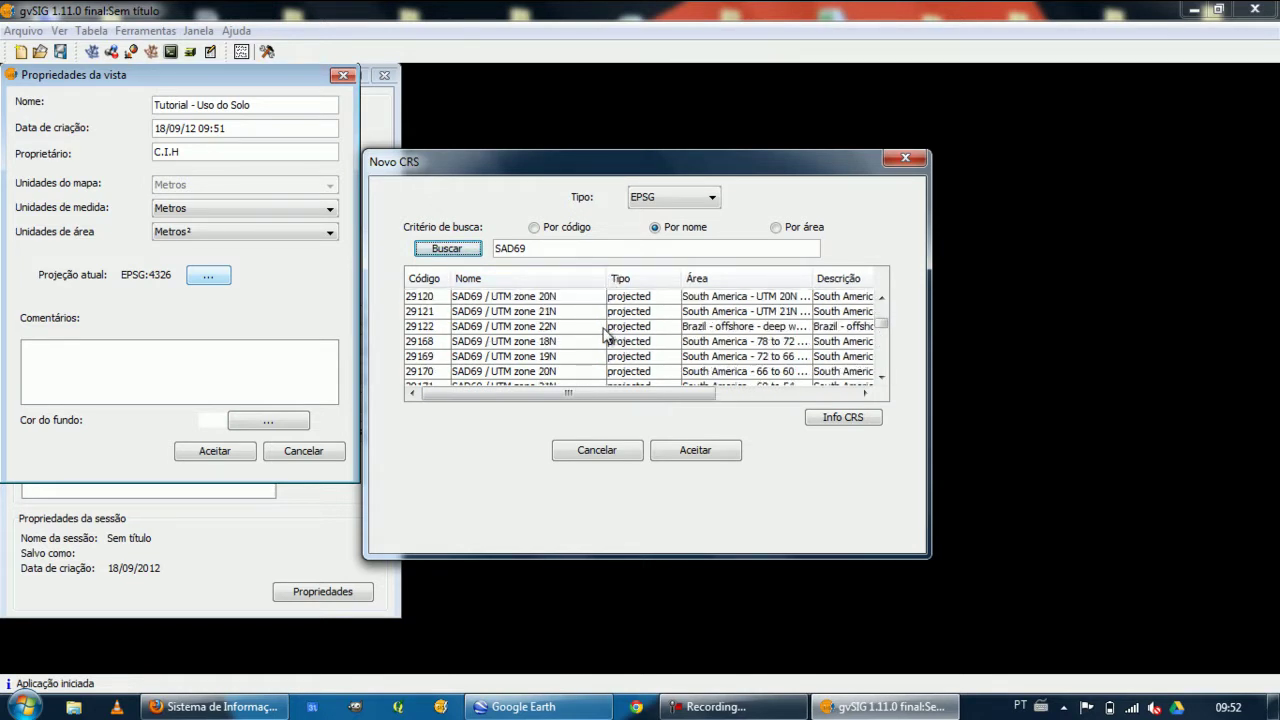
scroll(571, 358, "down", 2)
left_click(531, 346)
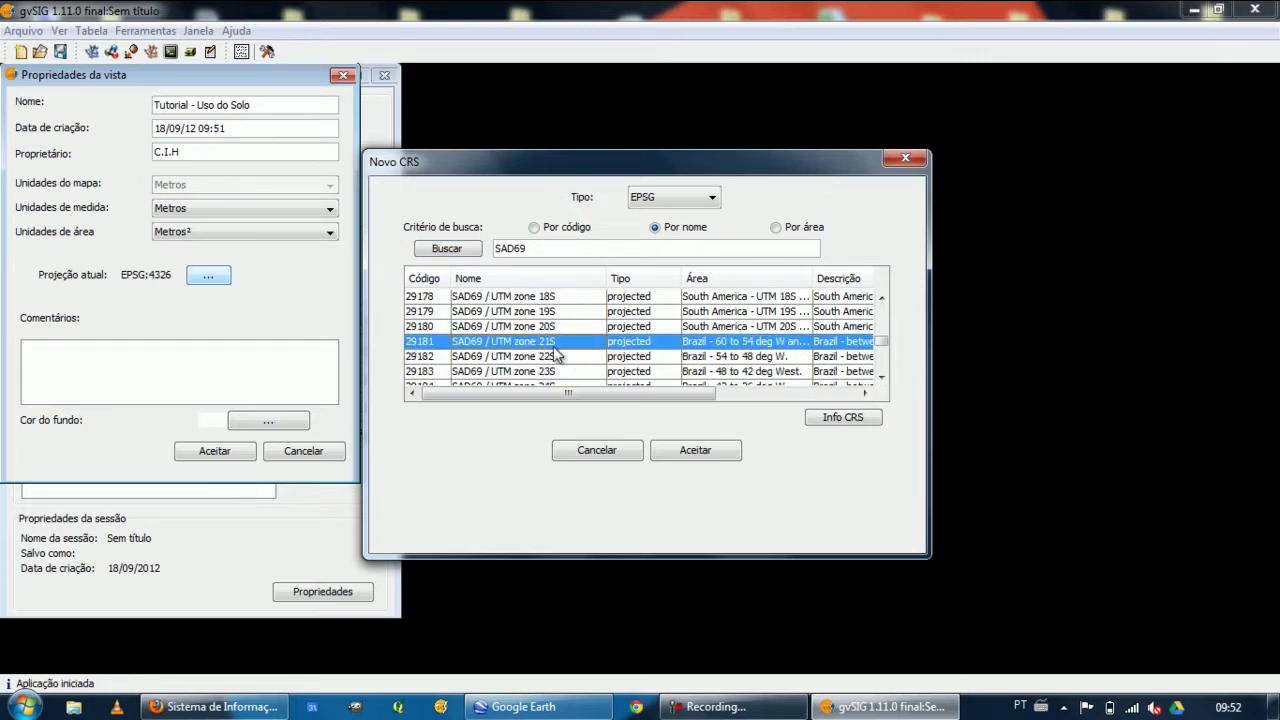
left_click(694, 450)
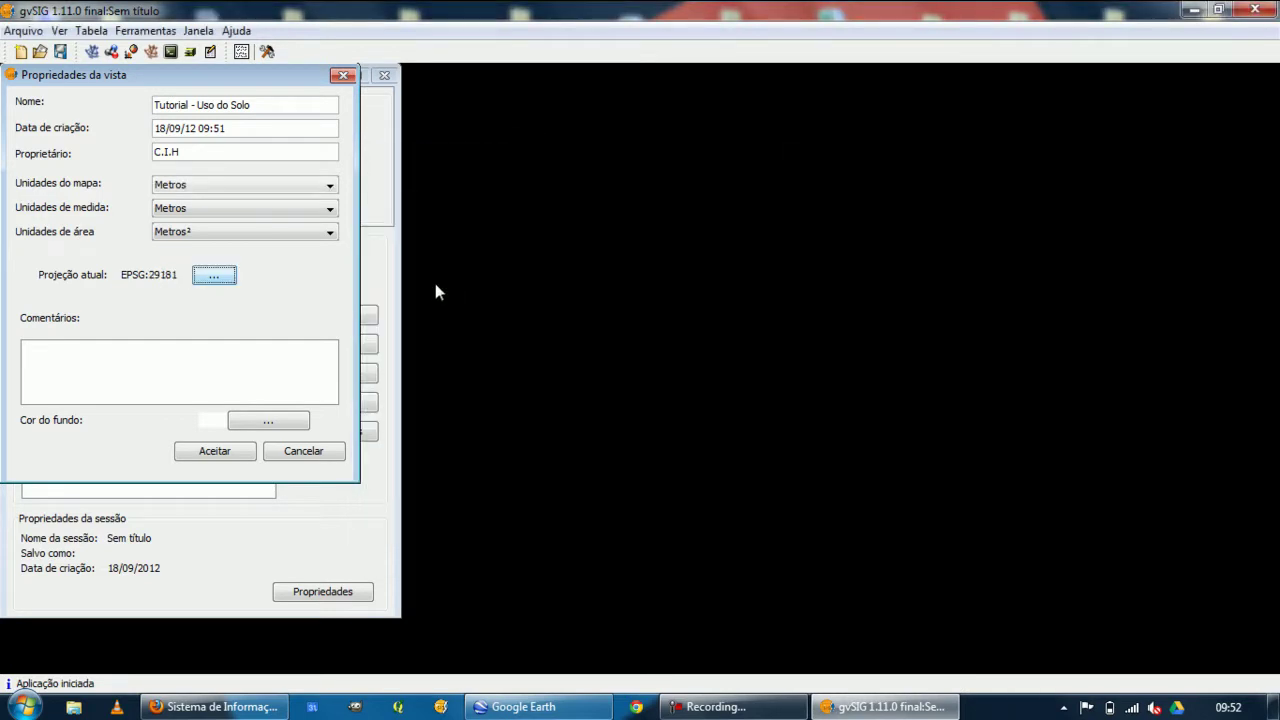
left_click(213, 452)
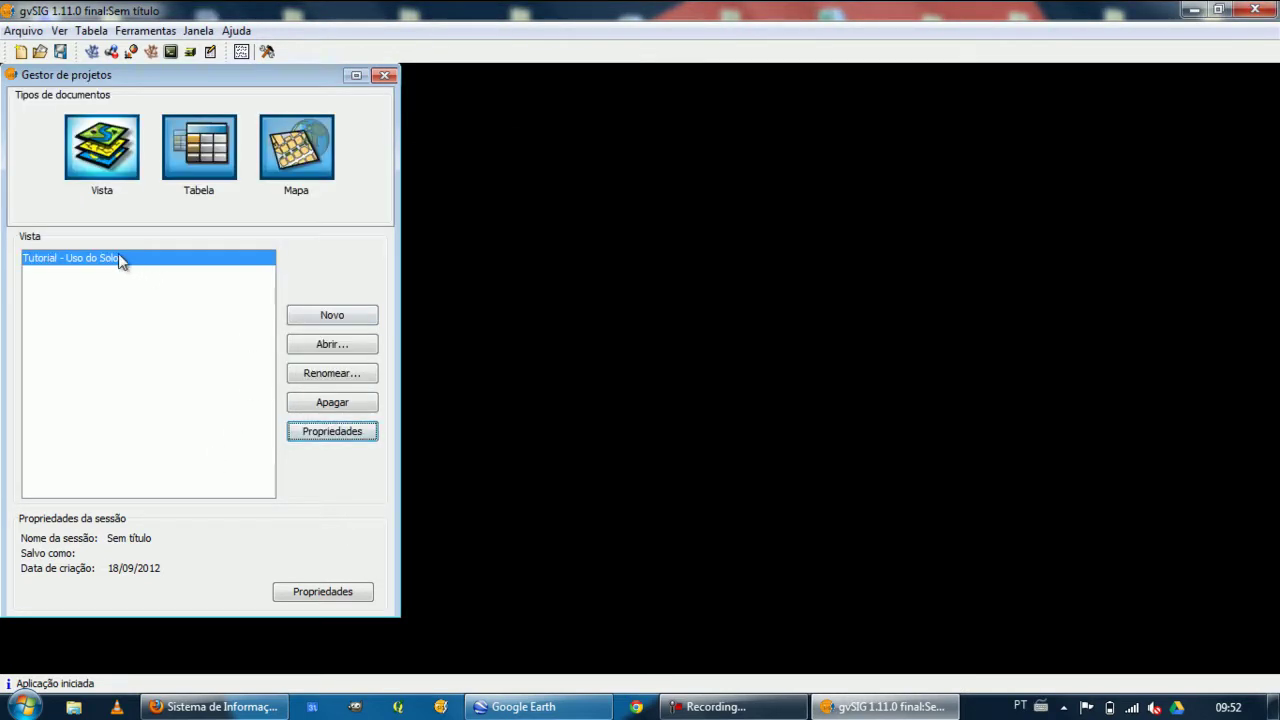
- Open the Tutorial - Uso do Solo view and maximize its window
left_click(338, 346)
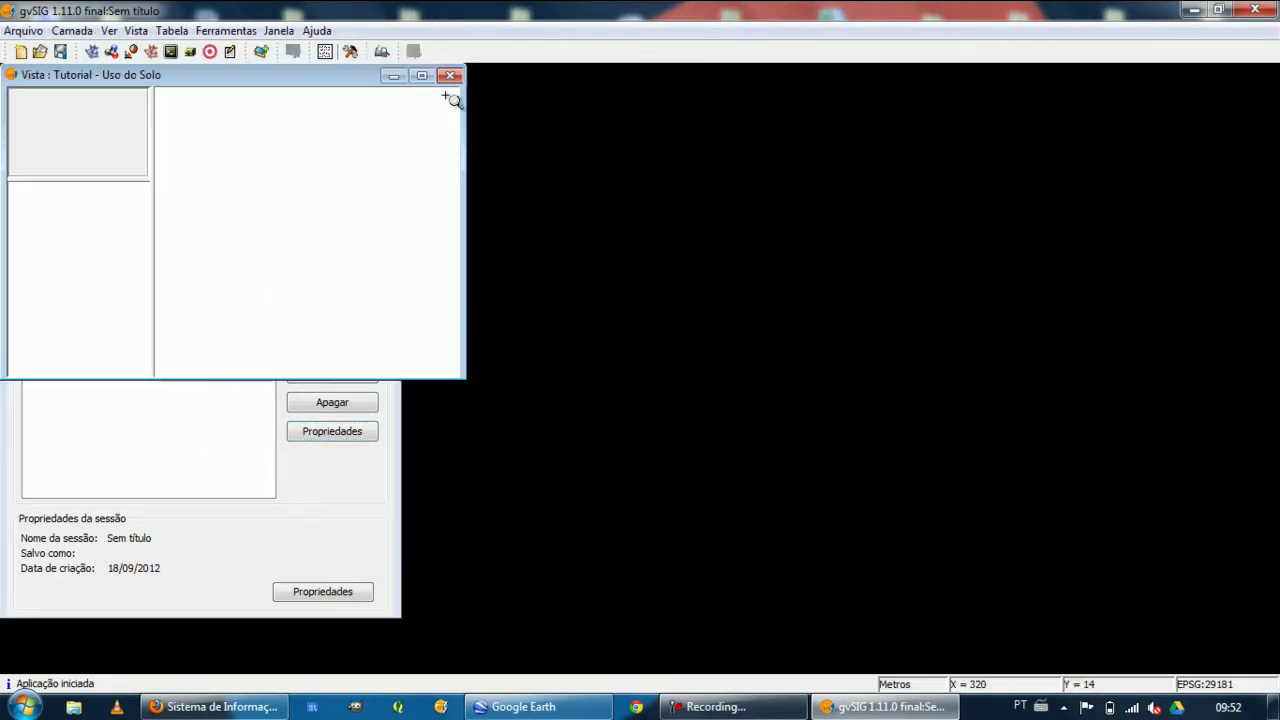
left_click(420, 77)
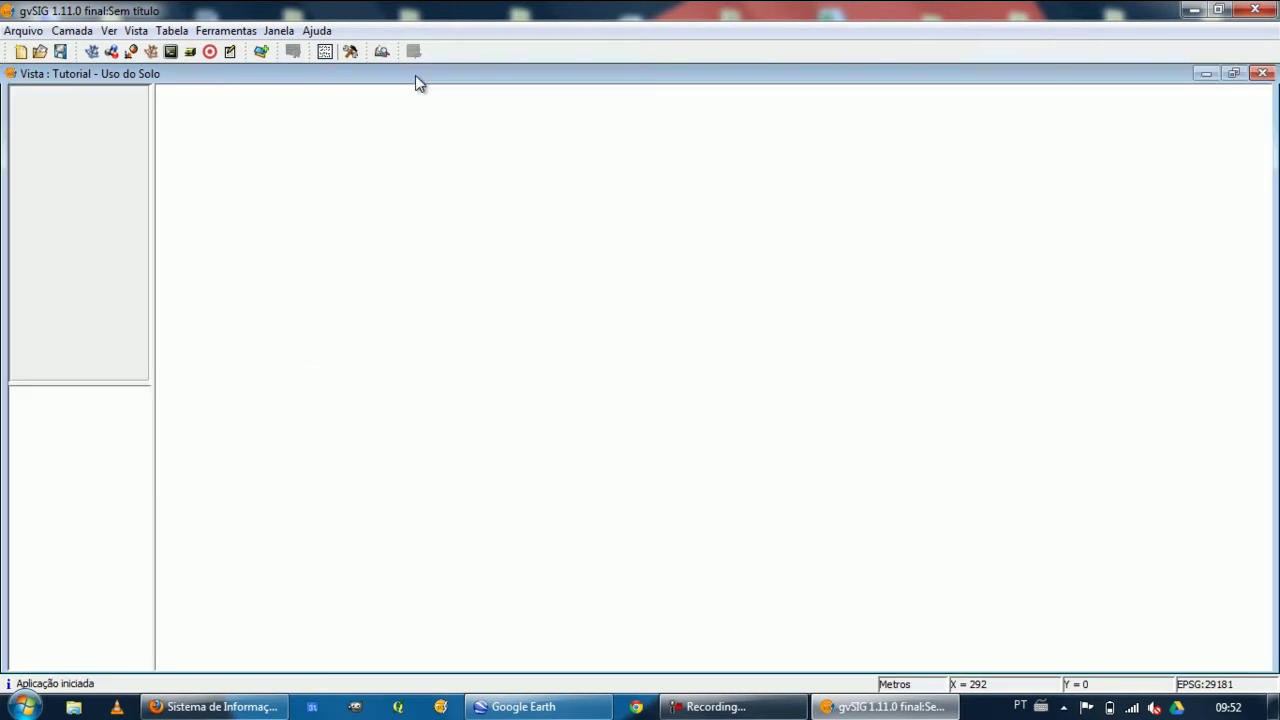
- Start adding a file layer to the view and browse to the VideoAula folder on the desktop
left_click(259, 55)
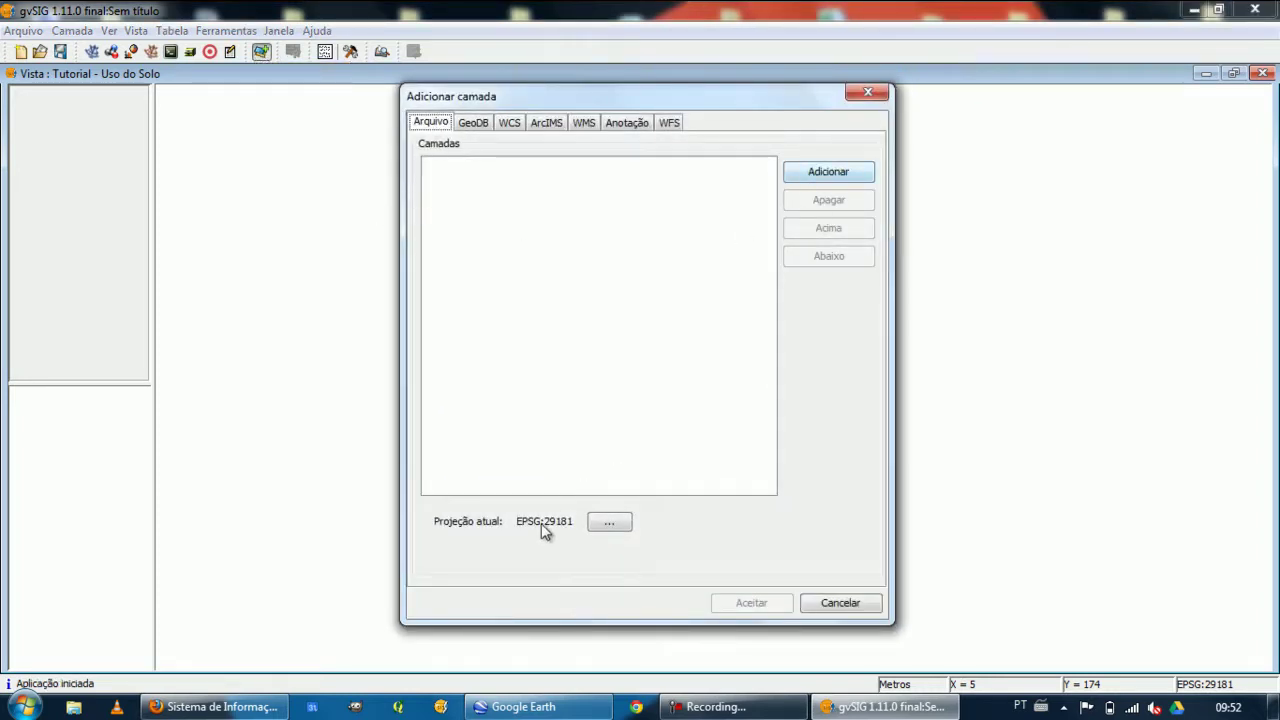
left_click(816, 172)
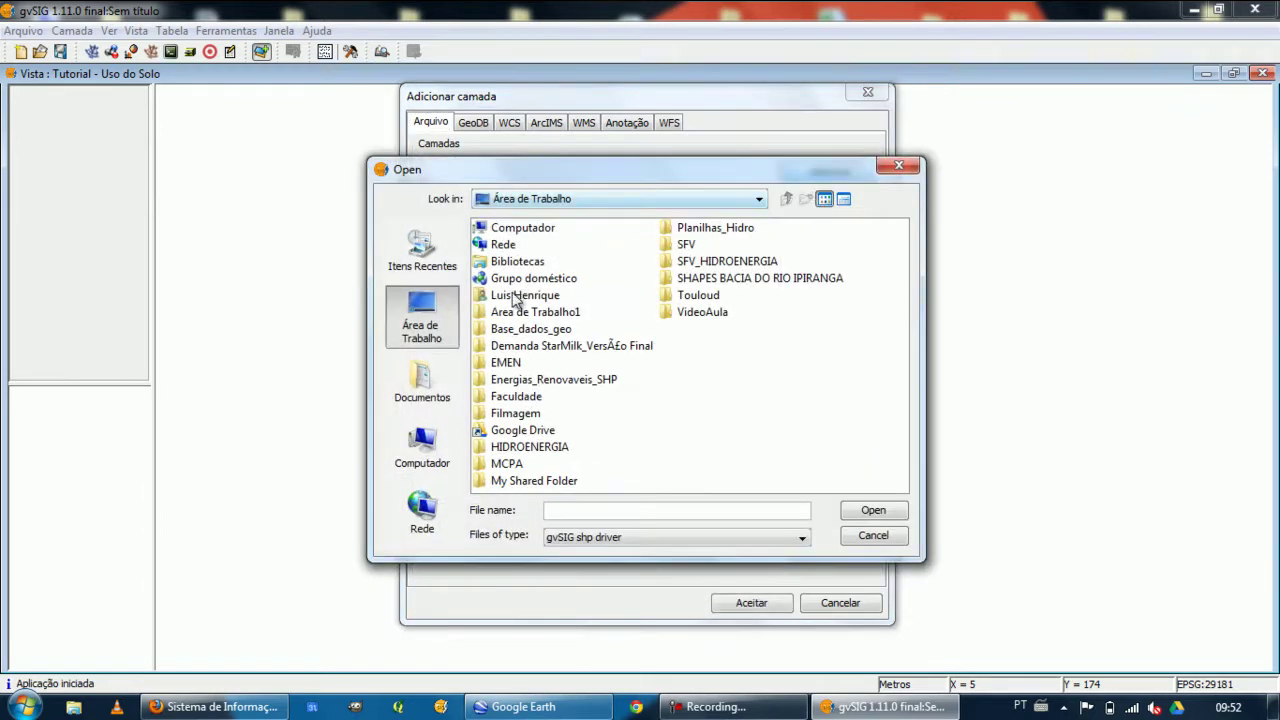
left_click(705, 314)
right_click(664, 316)
left_click(665, 315)
double_click(668, 312)
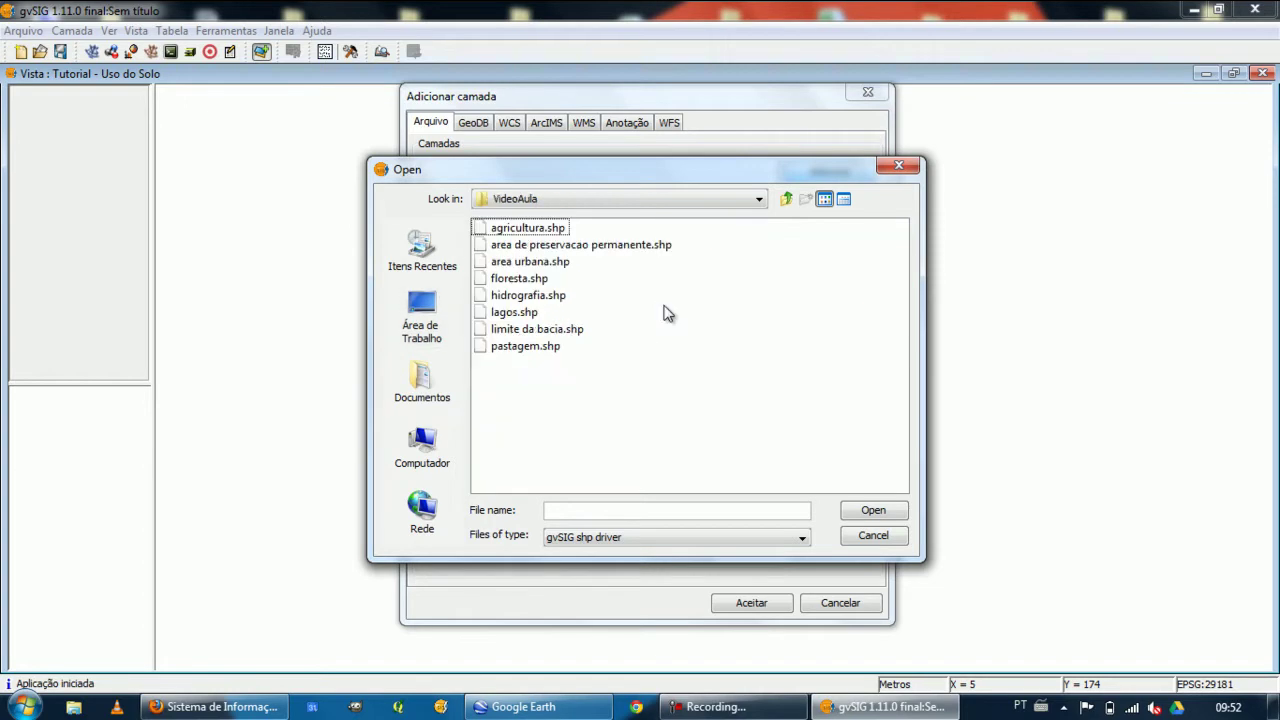
- Add all eight shapefiles of the VideoAula folder, from agricultura.shp to pastagem.shp, to the view as layers
left_click(521, 230)
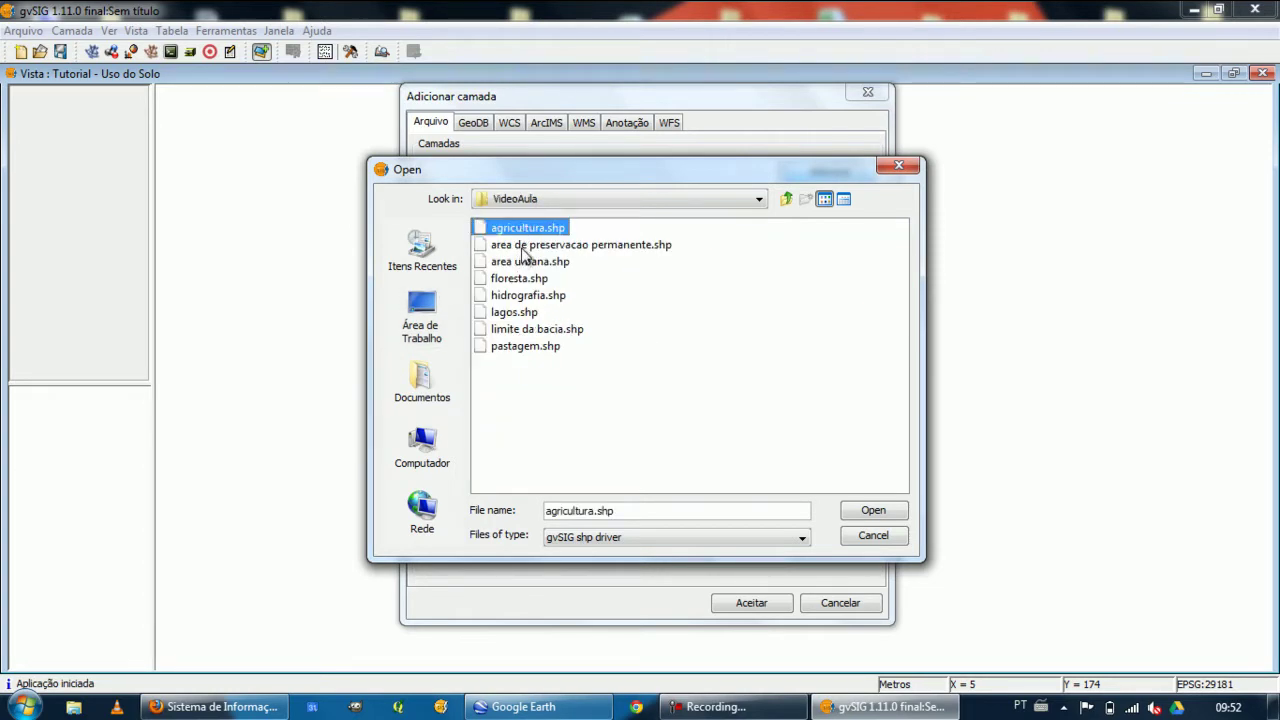
left_click(523, 248, "ctrl")
left_click(523, 262, "ctrl")
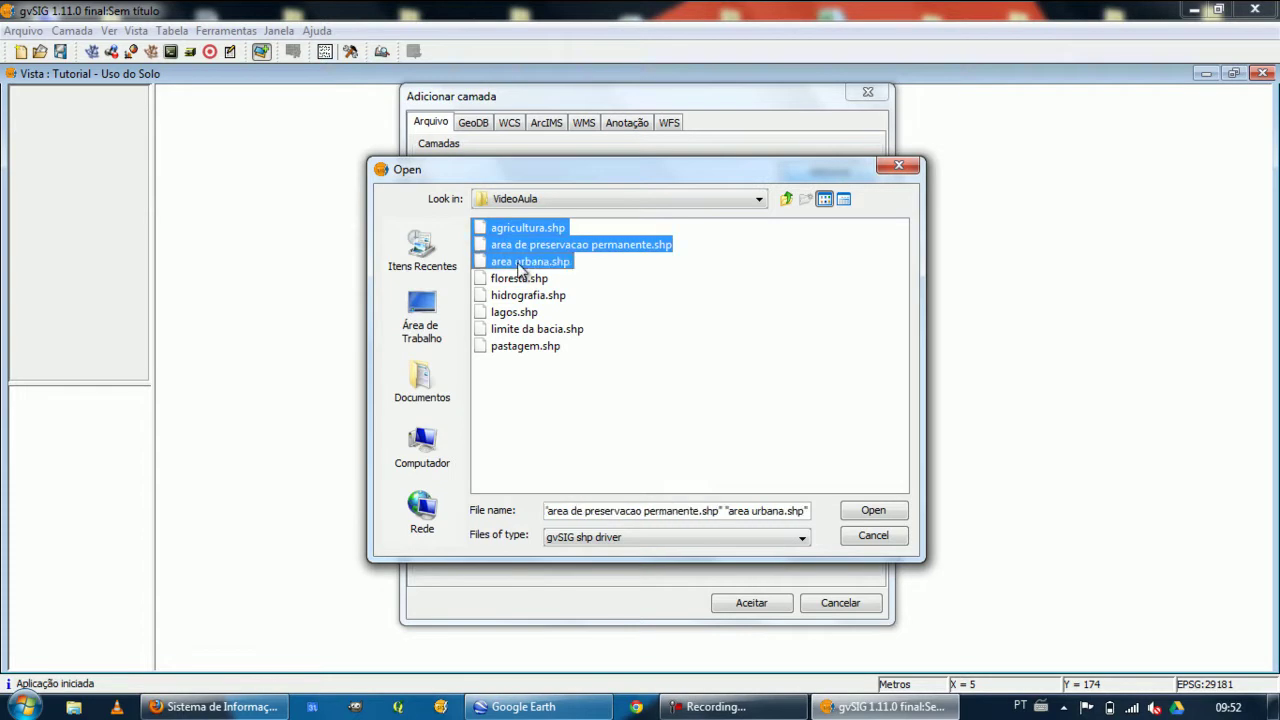
left_click(516, 280, "ctrl")
left_click(518, 297, "ctrl")
left_click(517, 313, "ctrl")
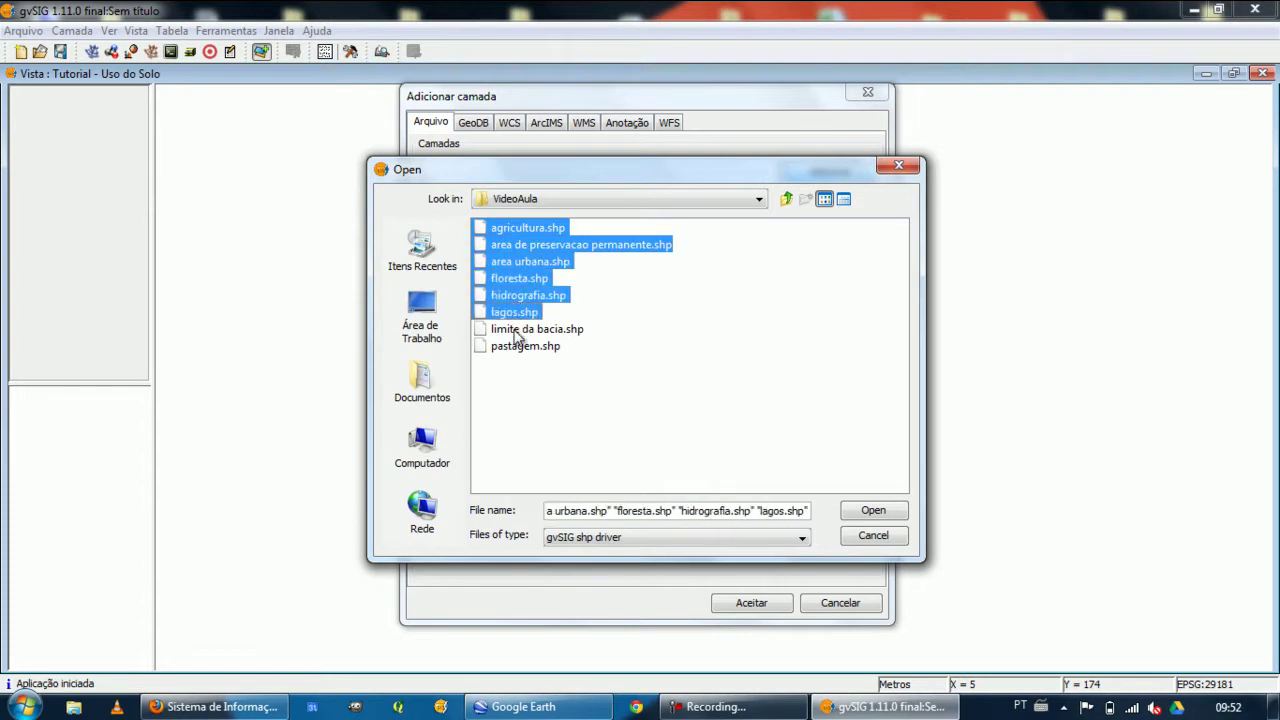
left_click(516, 330, "ctrl")
left_click(509, 350, "ctrl")
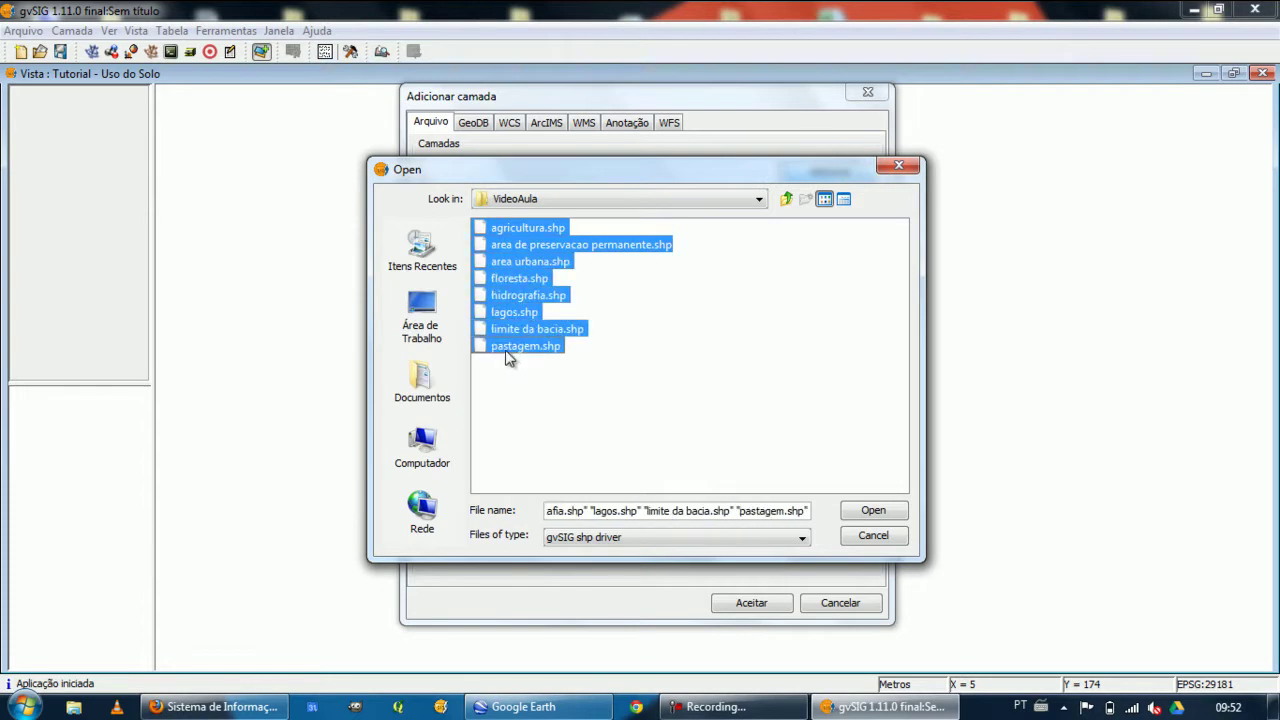
left_click(873, 511)
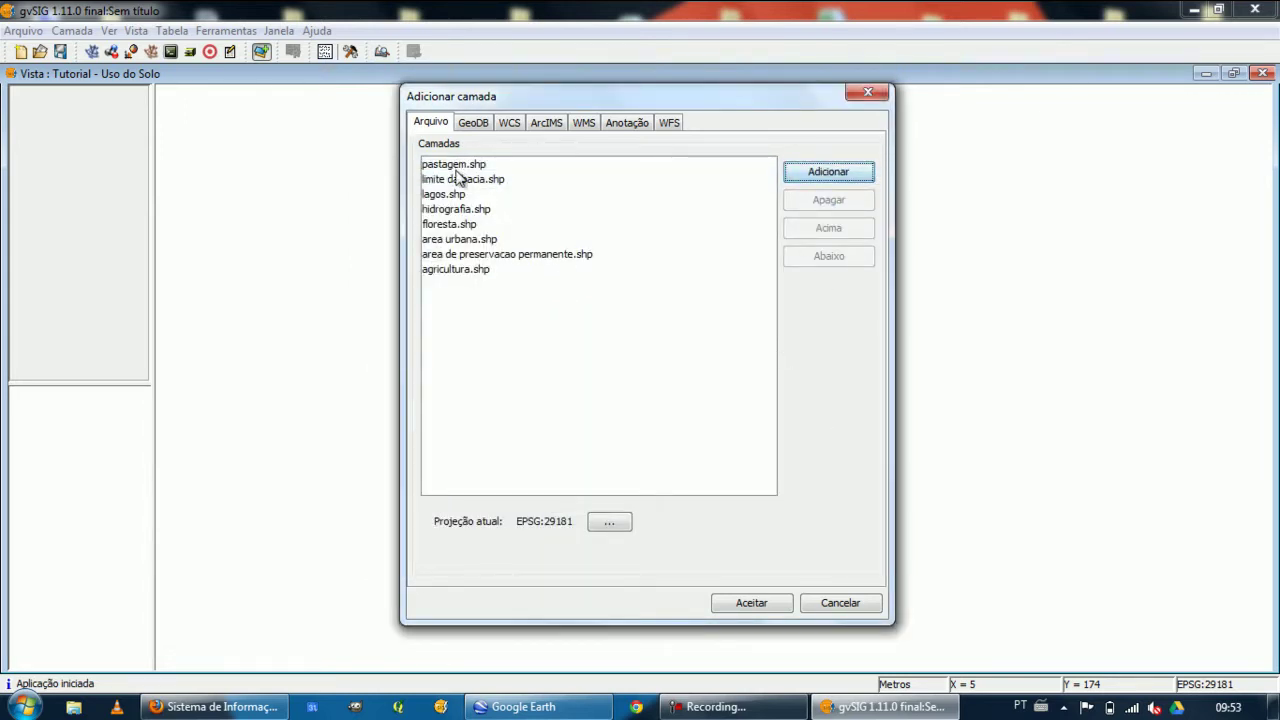
left_click(745, 603)
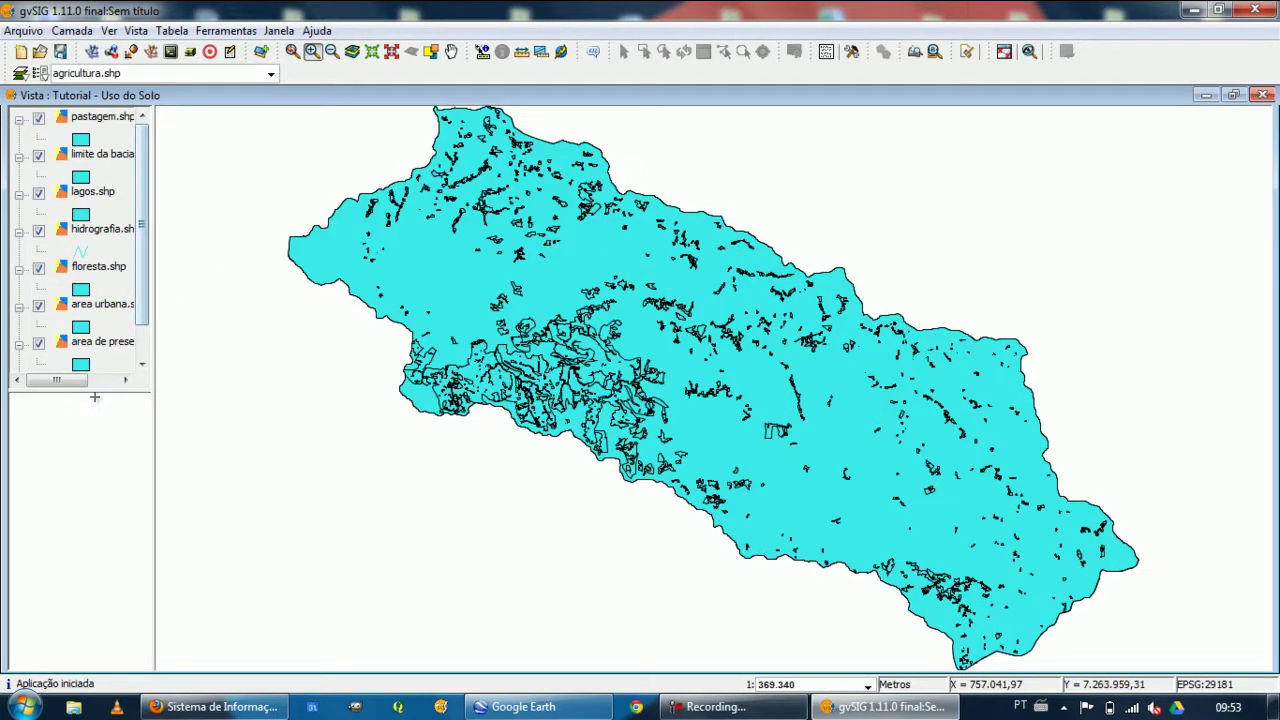
- Enlarge the layer list to fit all layers and go through them from pastagem.shp to area de preservacao permanente.shp
left_click_drag(95, 392, 95, 572)
left_click_drag(155, 320, 255, 330)
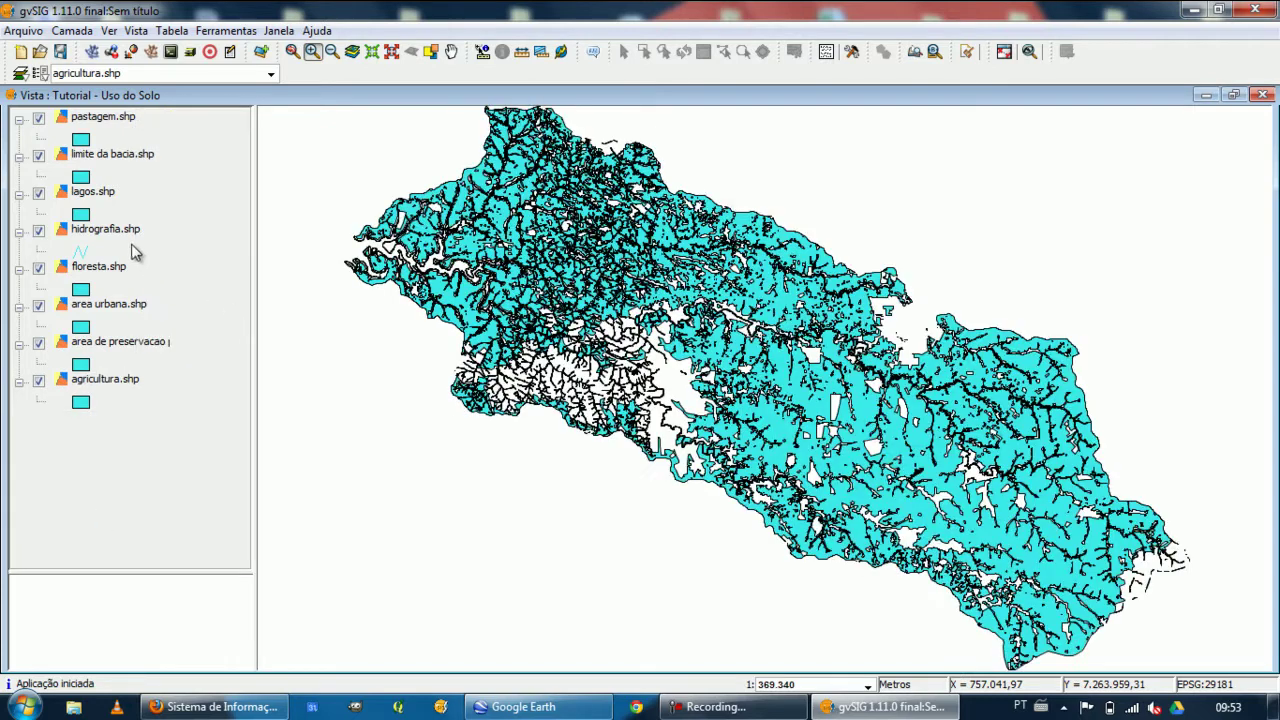
left_click(113, 120)
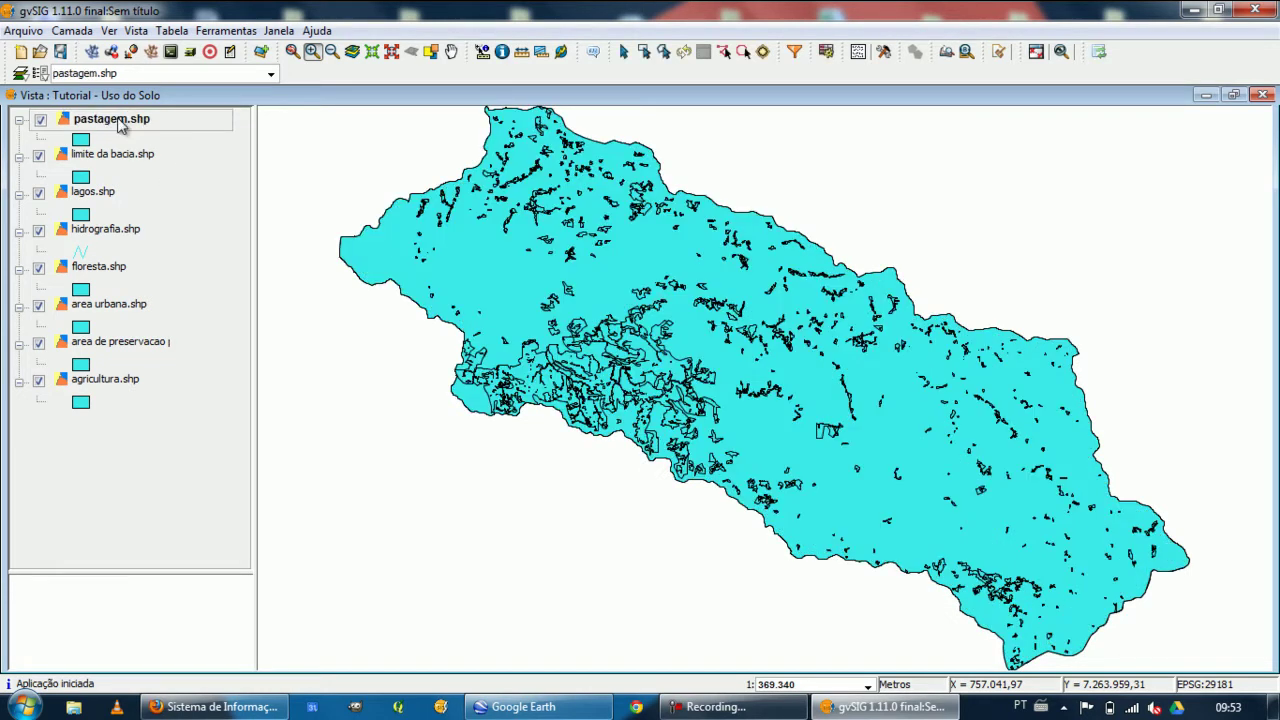
left_click(129, 157)
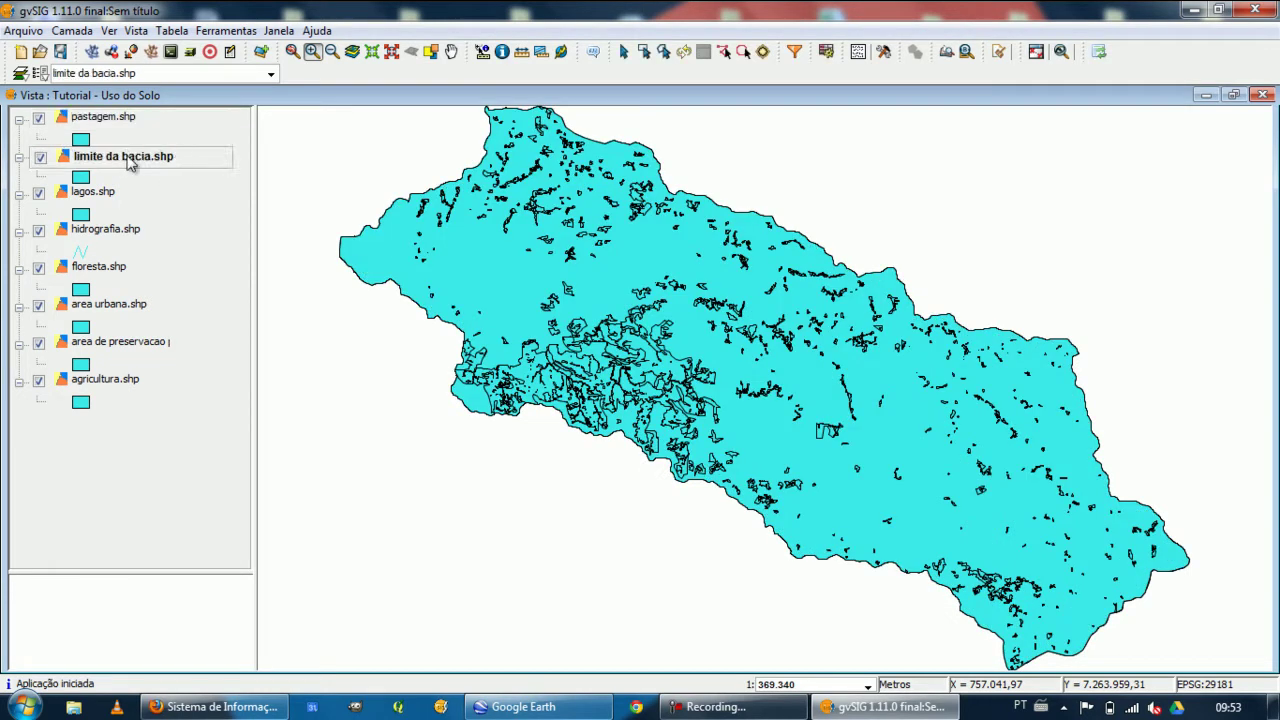
left_click(92, 200)
left_click(100, 226)
left_click(106, 274)
left_click(114, 308)
left_click(115, 345)
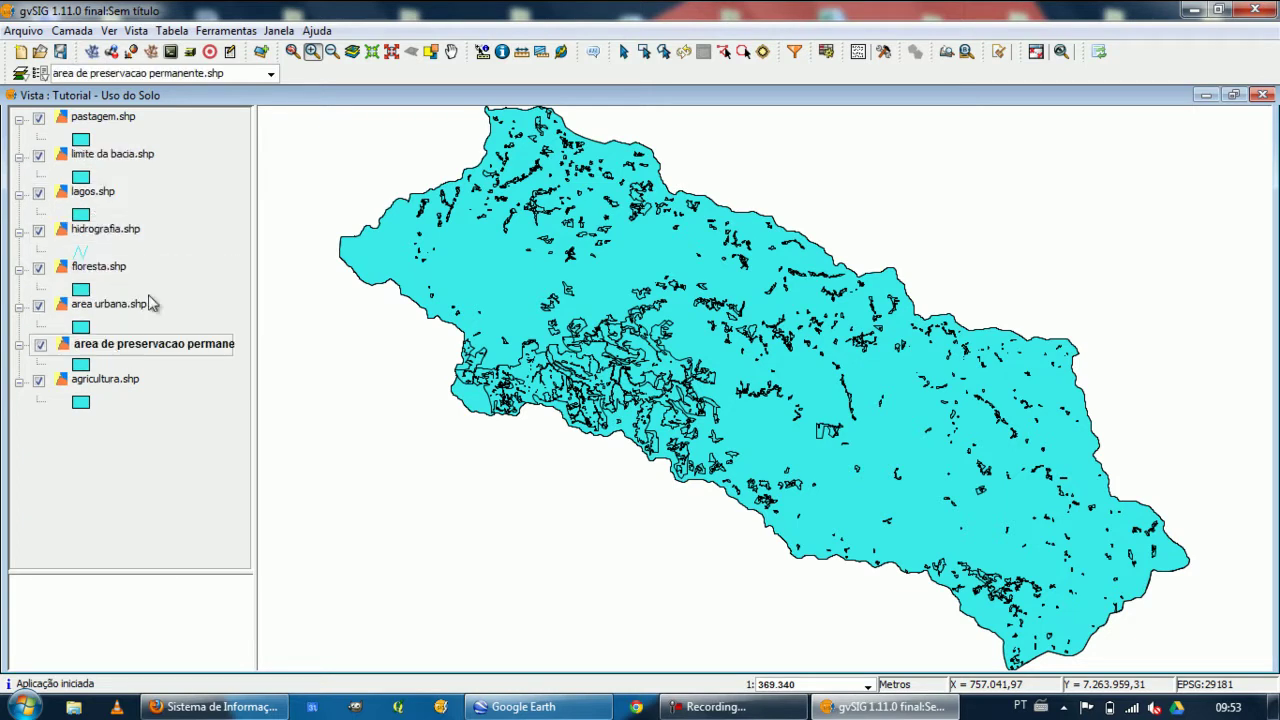
- Open the properties of the pastagem.shp layer and change its name to Pastagem
left_click(118, 122)
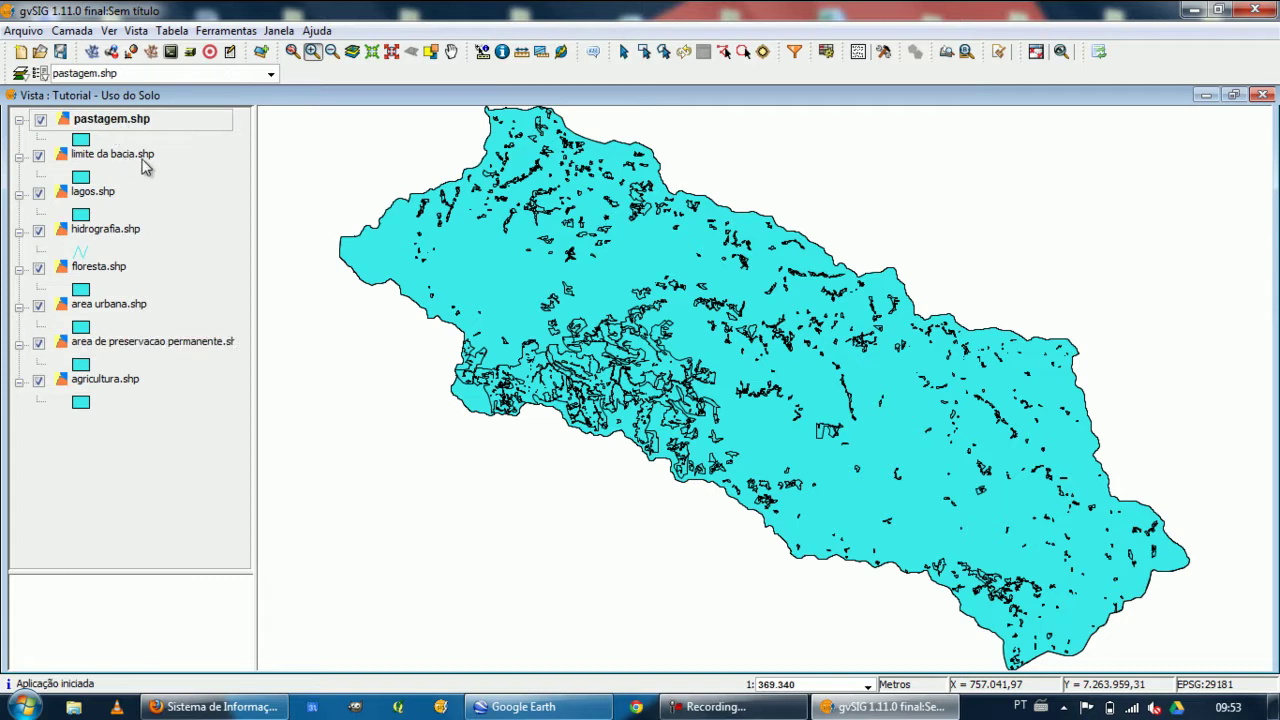
right_click(97, 120)
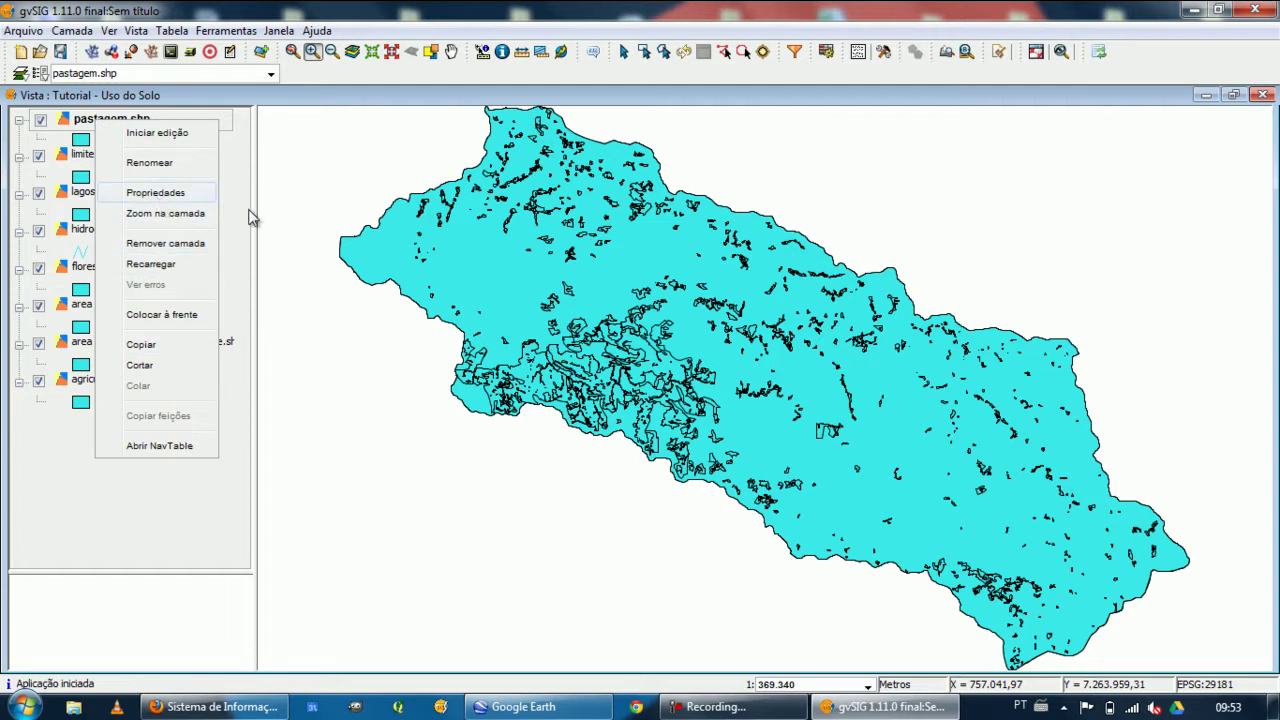
key("Return")
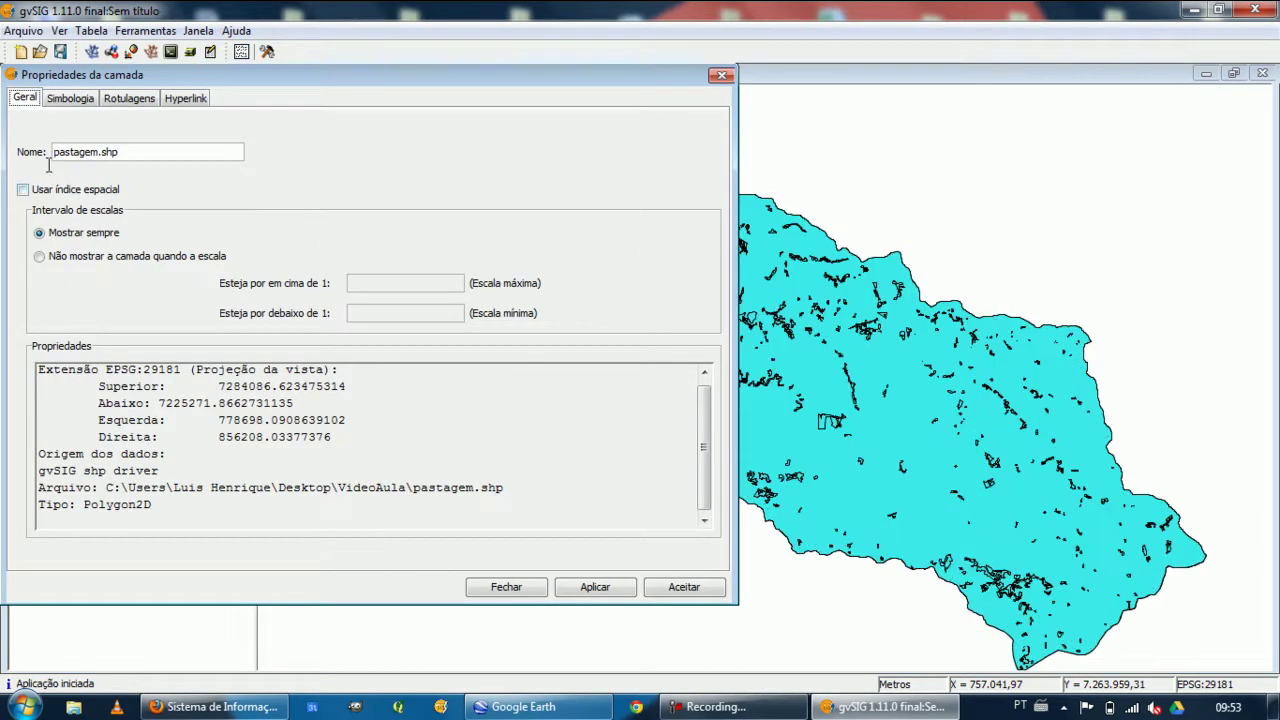
left_click_drag(140, 151, 5, 145)
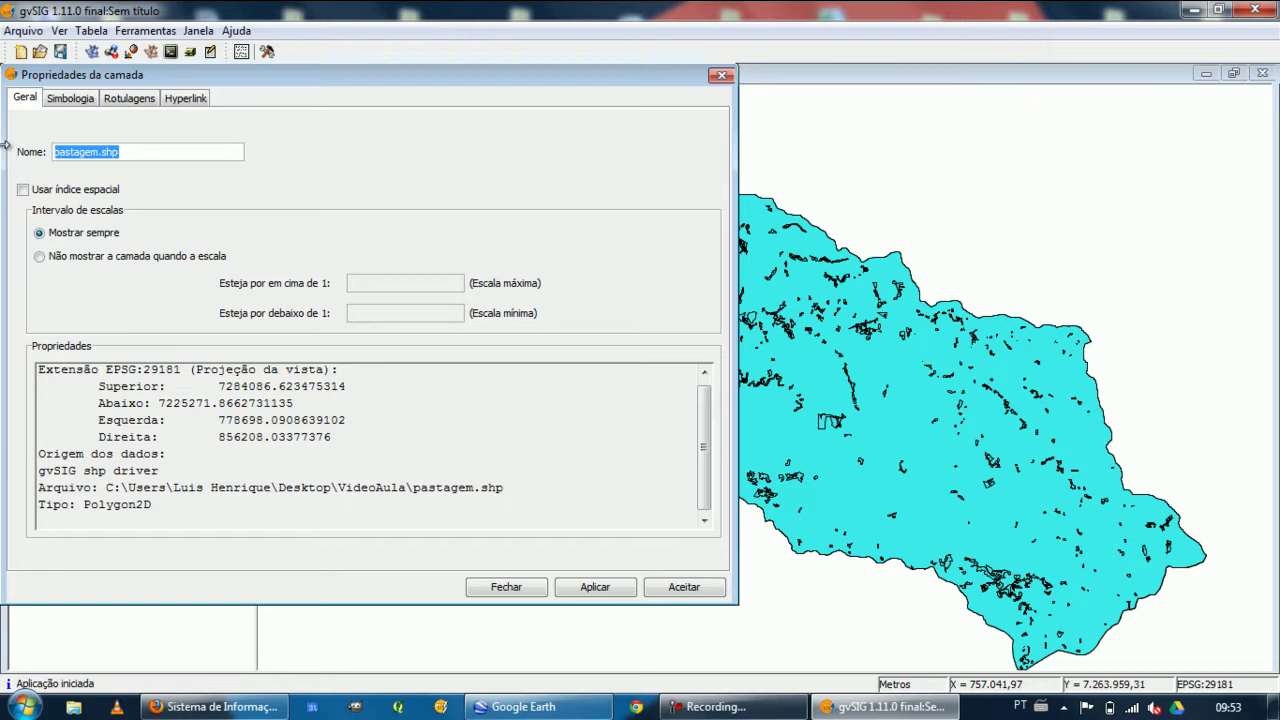
type("Pas")
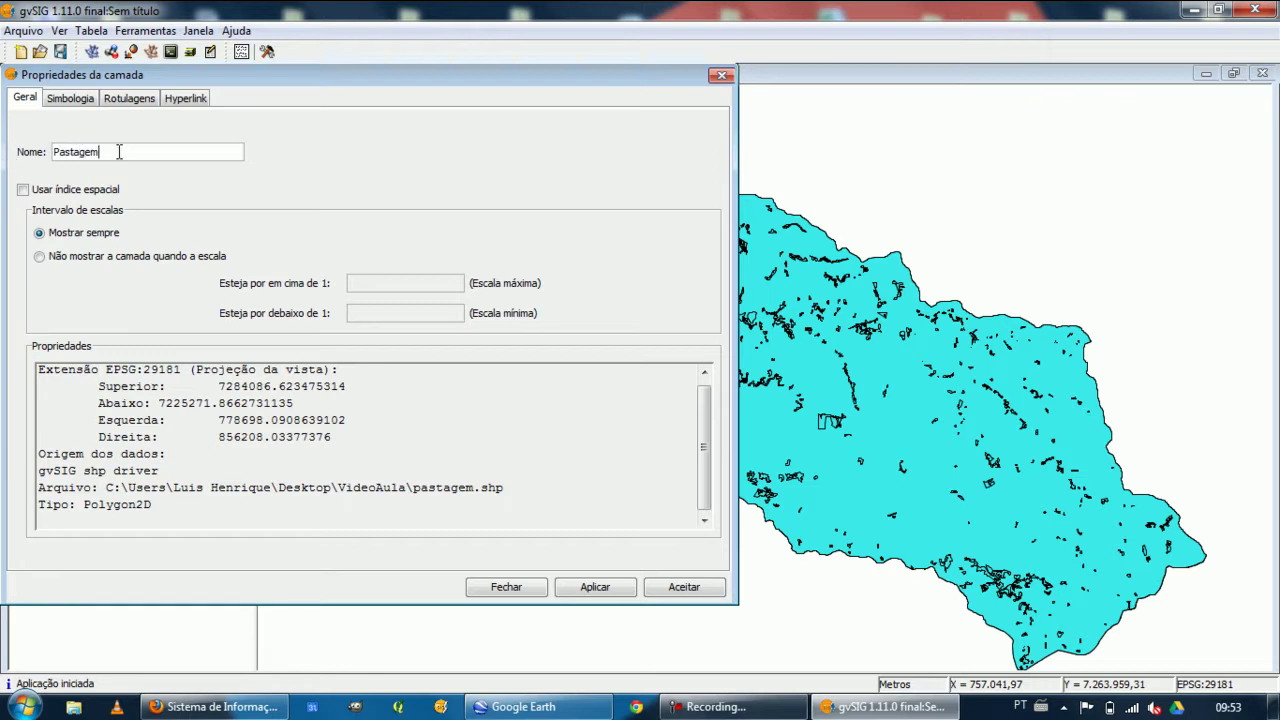
- Give the Pastagem layer's single symbol a yellow fill with a black border and accept the layer properties
left_click(68, 99)
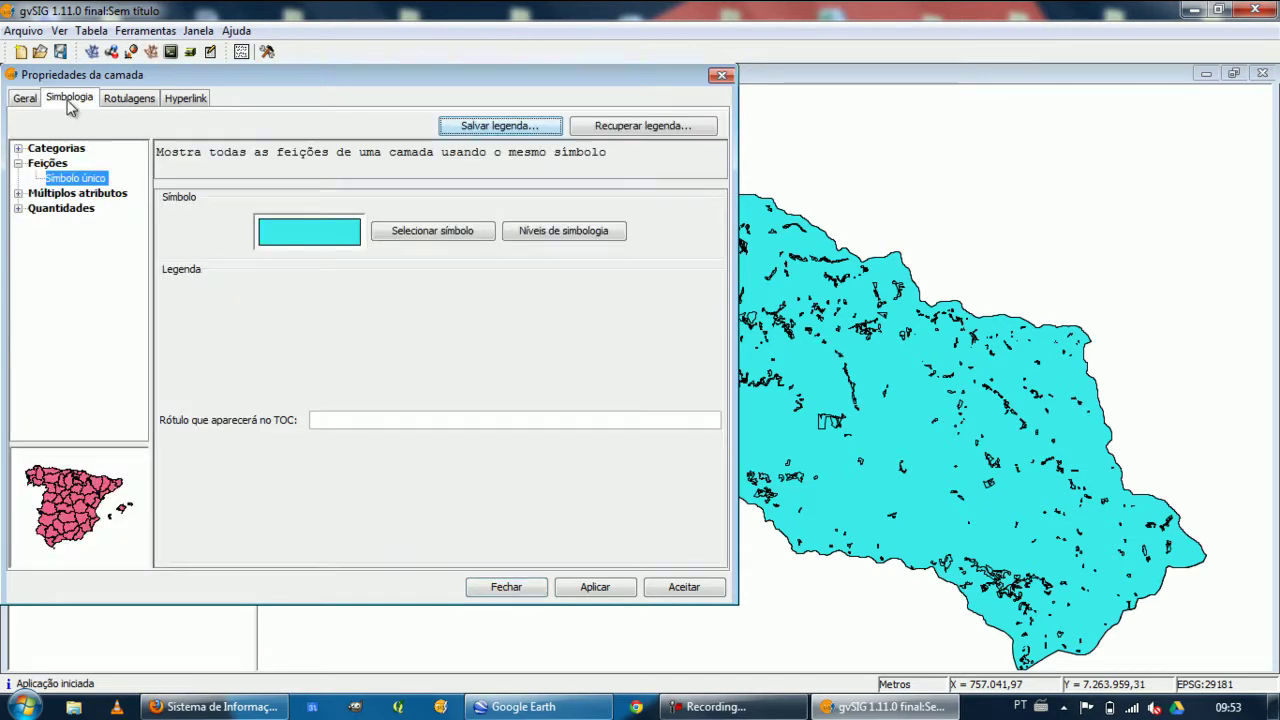
left_click(902, 305)
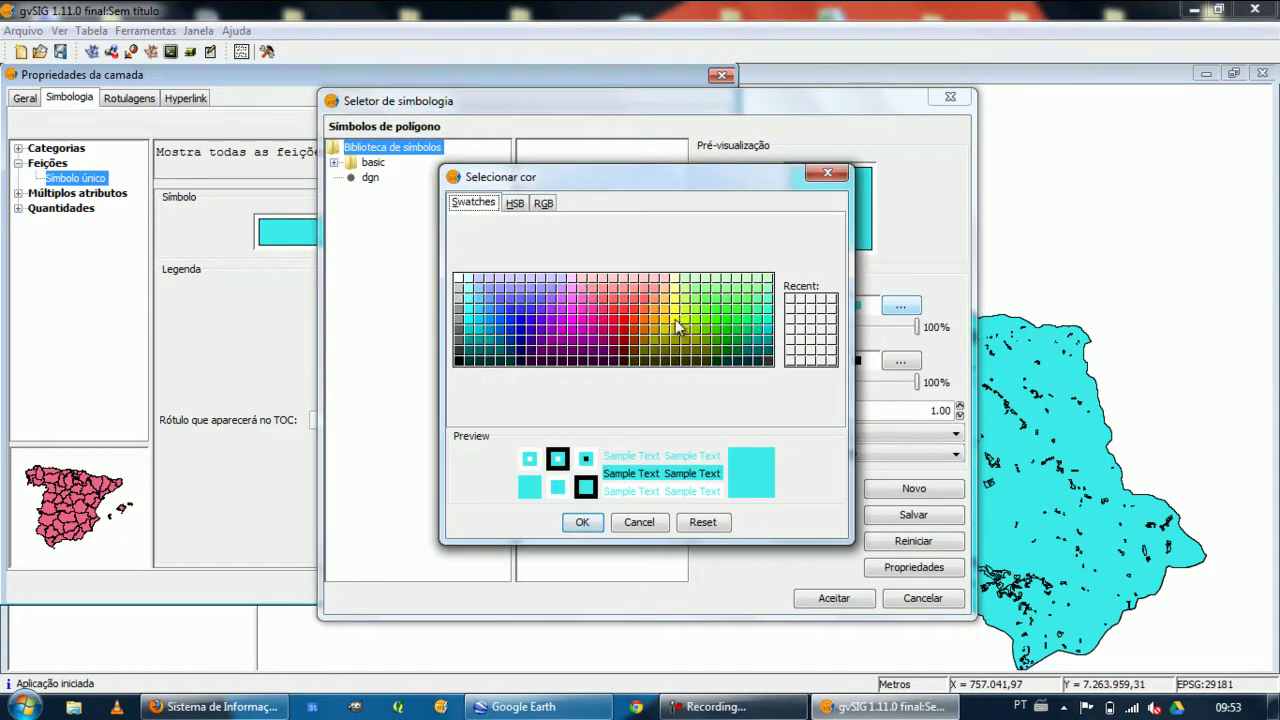
left_click(677, 326)
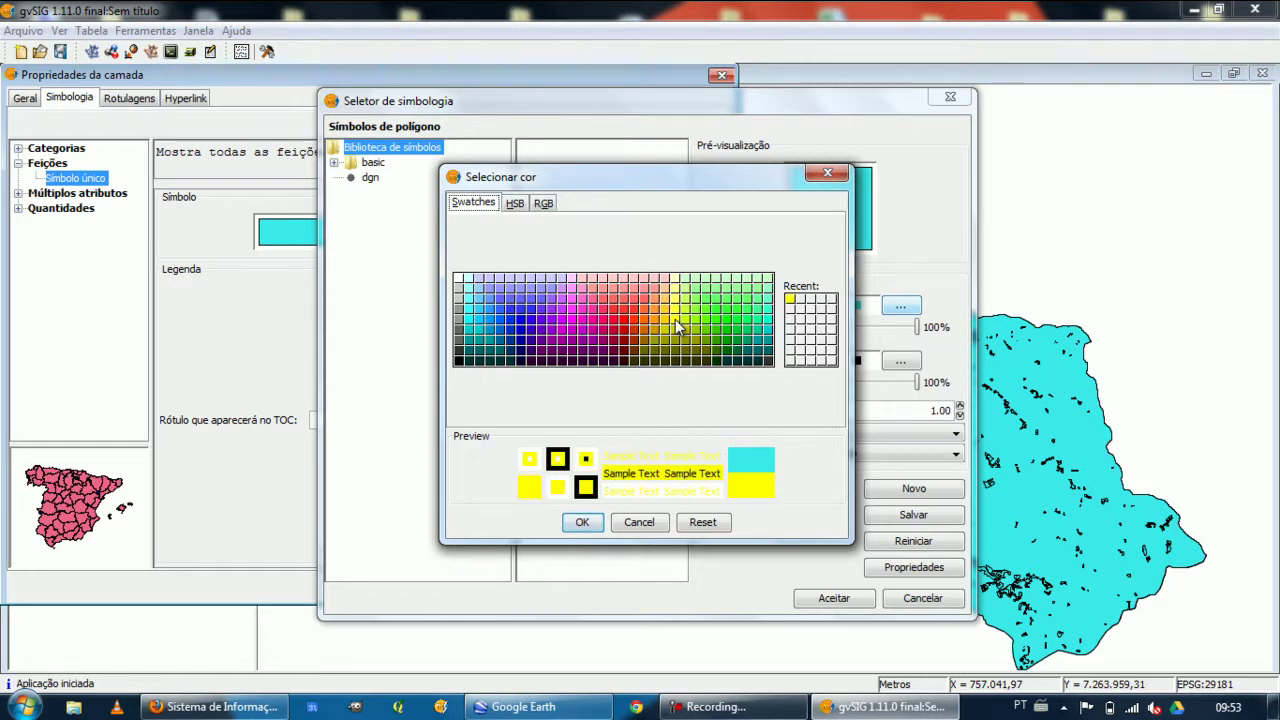
left_click(582, 522)
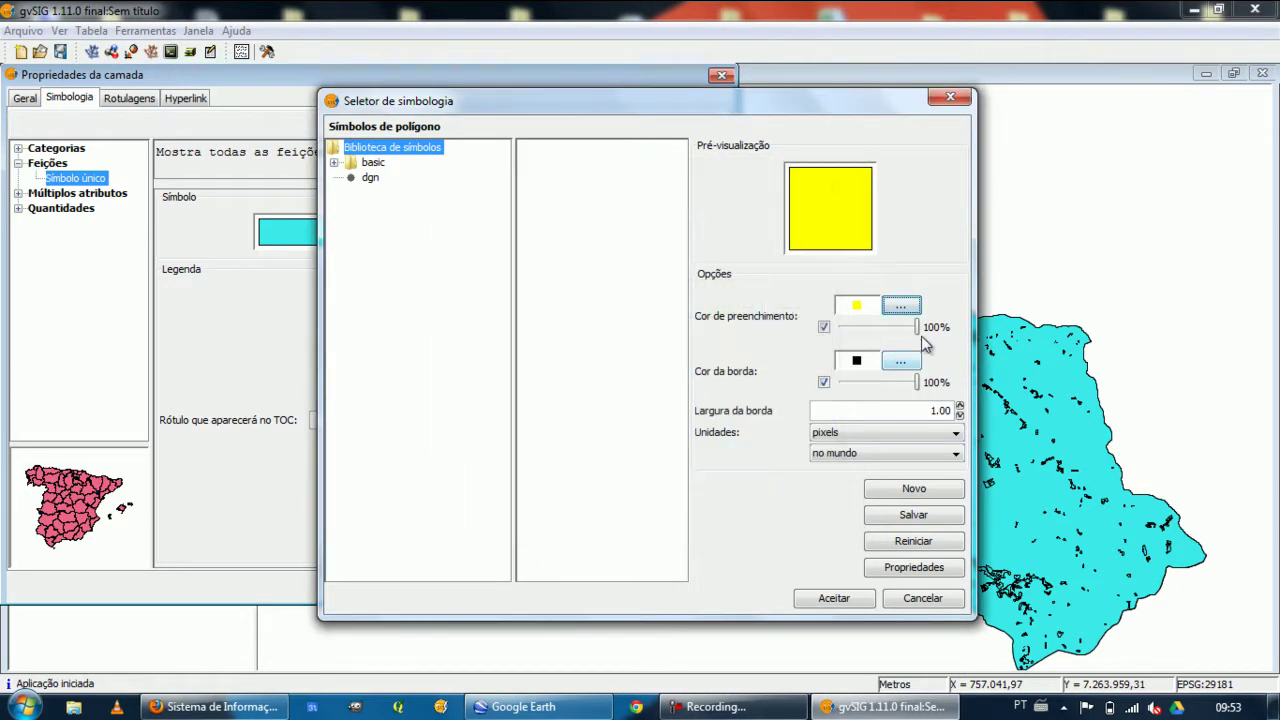
left_click(902, 362)
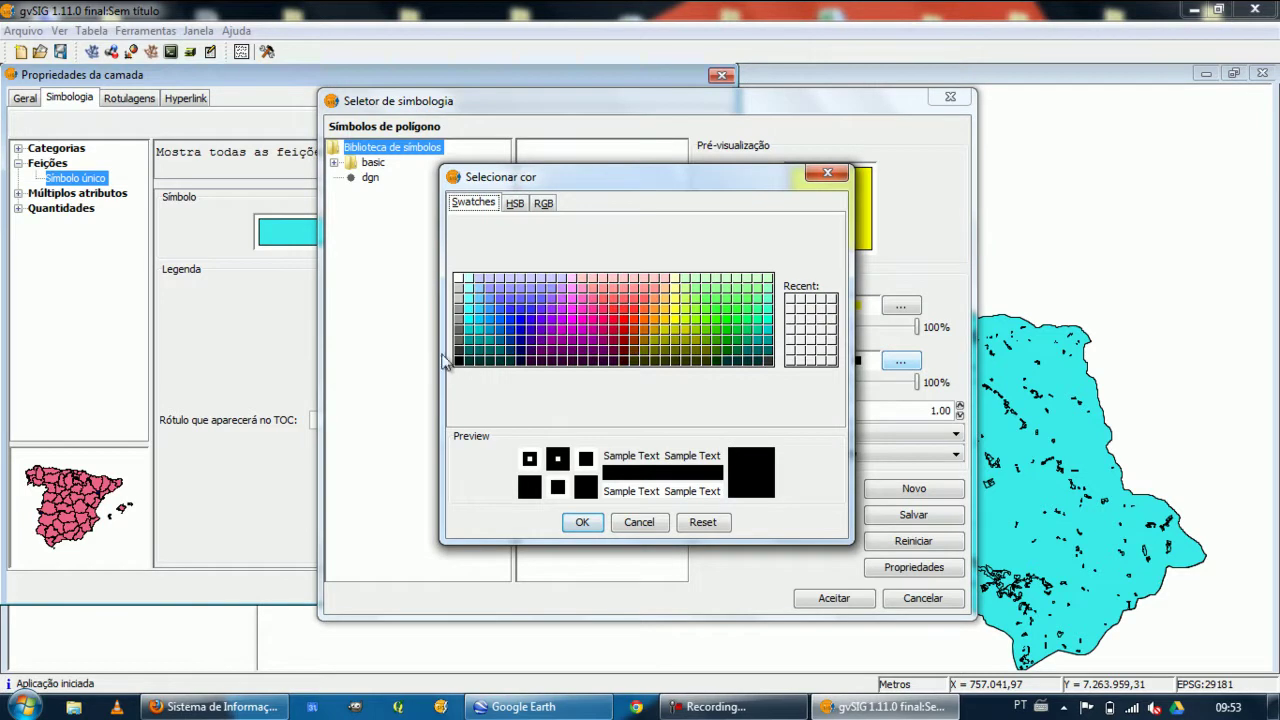
left_click(581, 522)
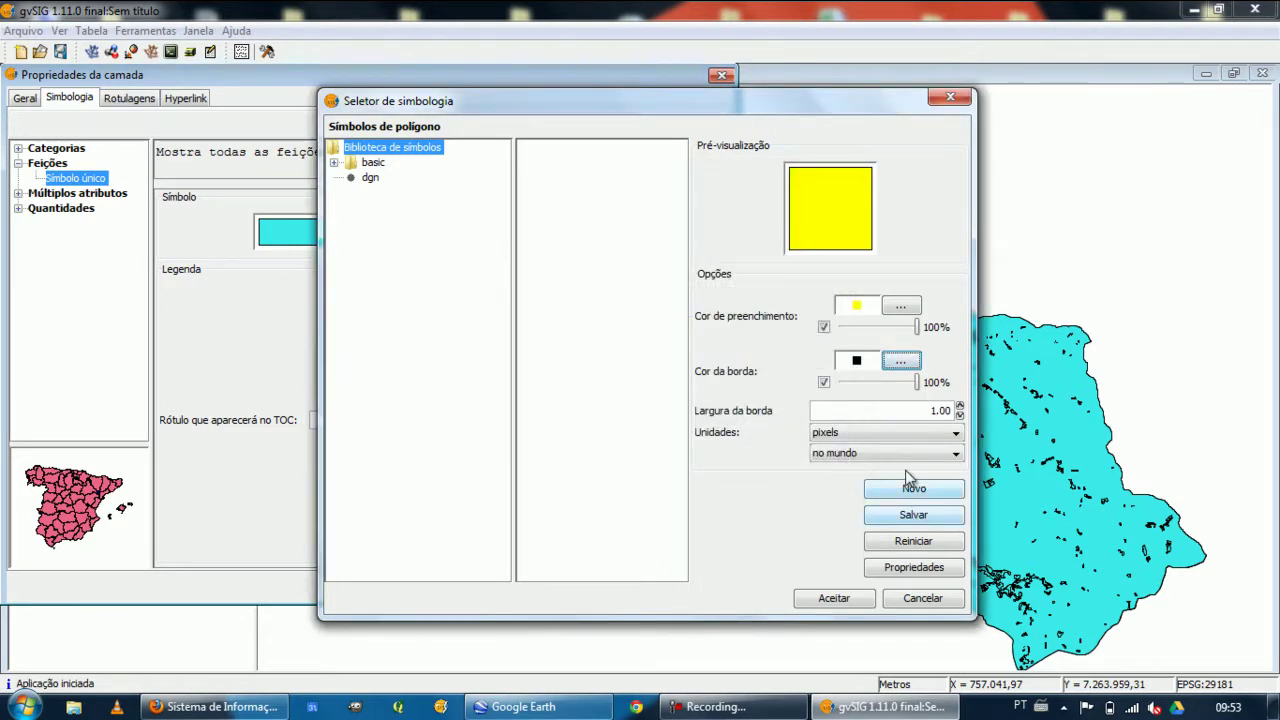
left_click(830, 597)
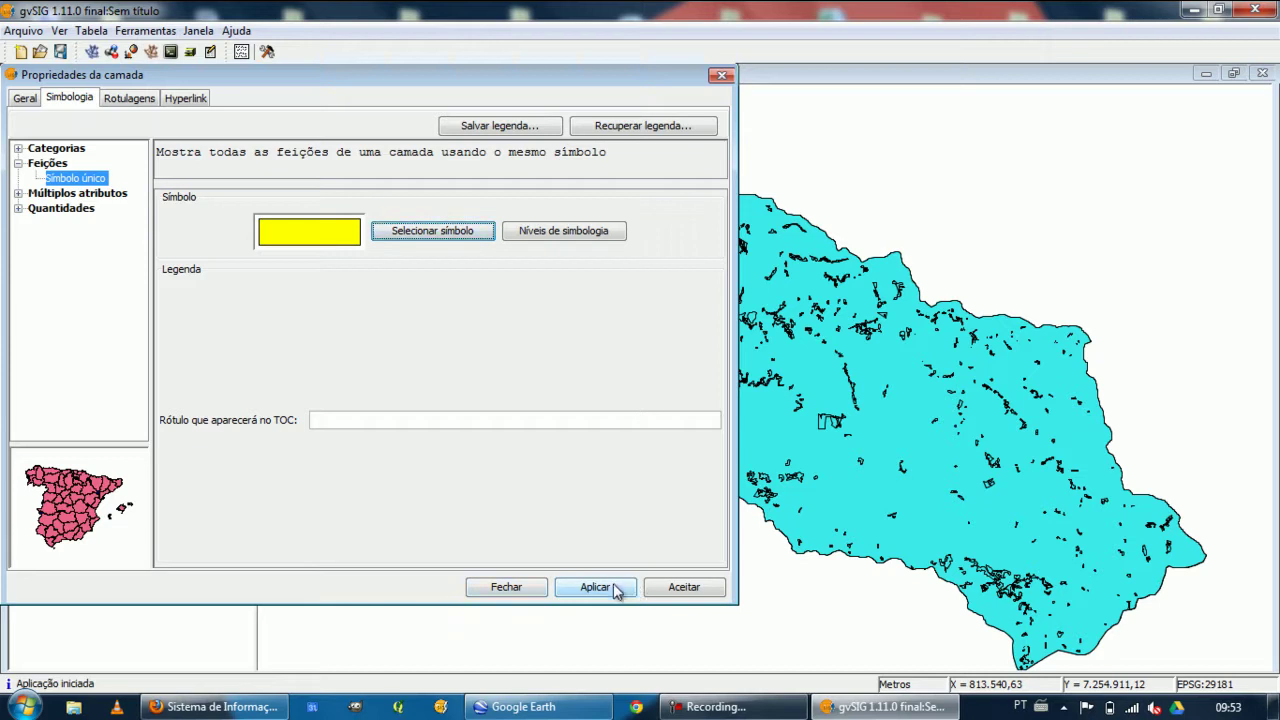
left_click(670, 590)
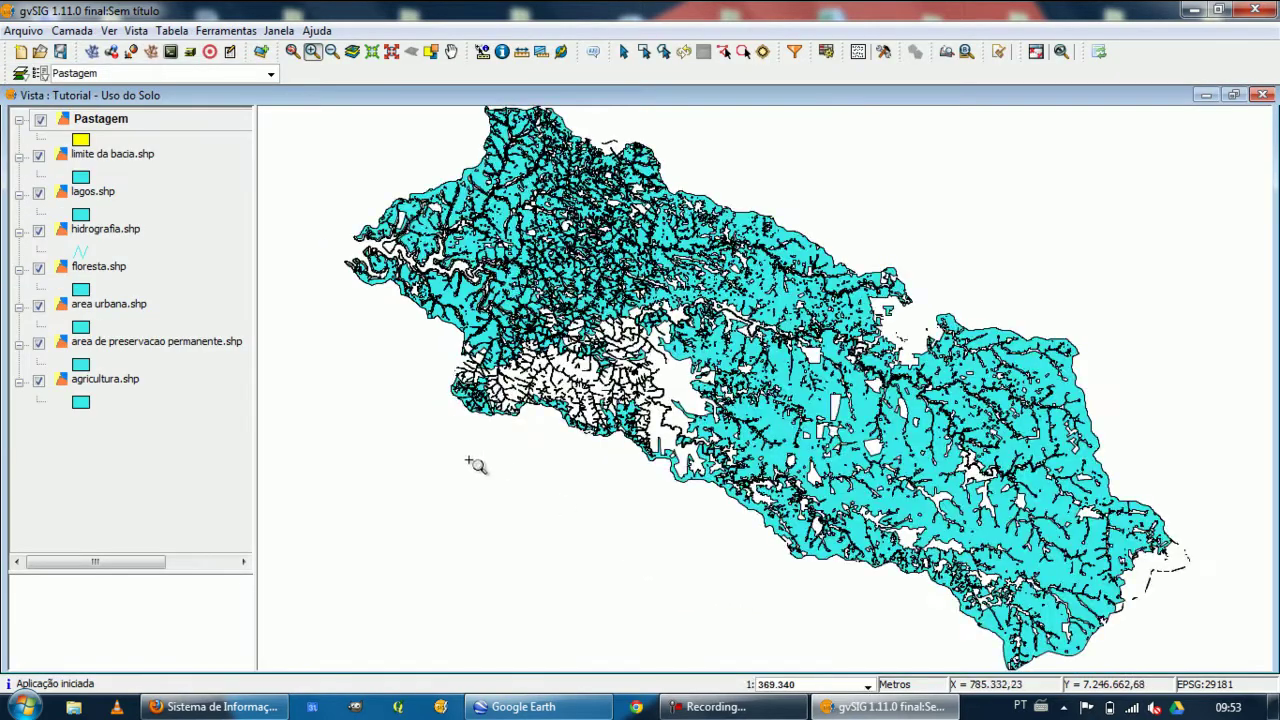
- Turn off the fill of the limite da bacia.shp layer's symbol and use black as its border colour
left_click(90, 158)
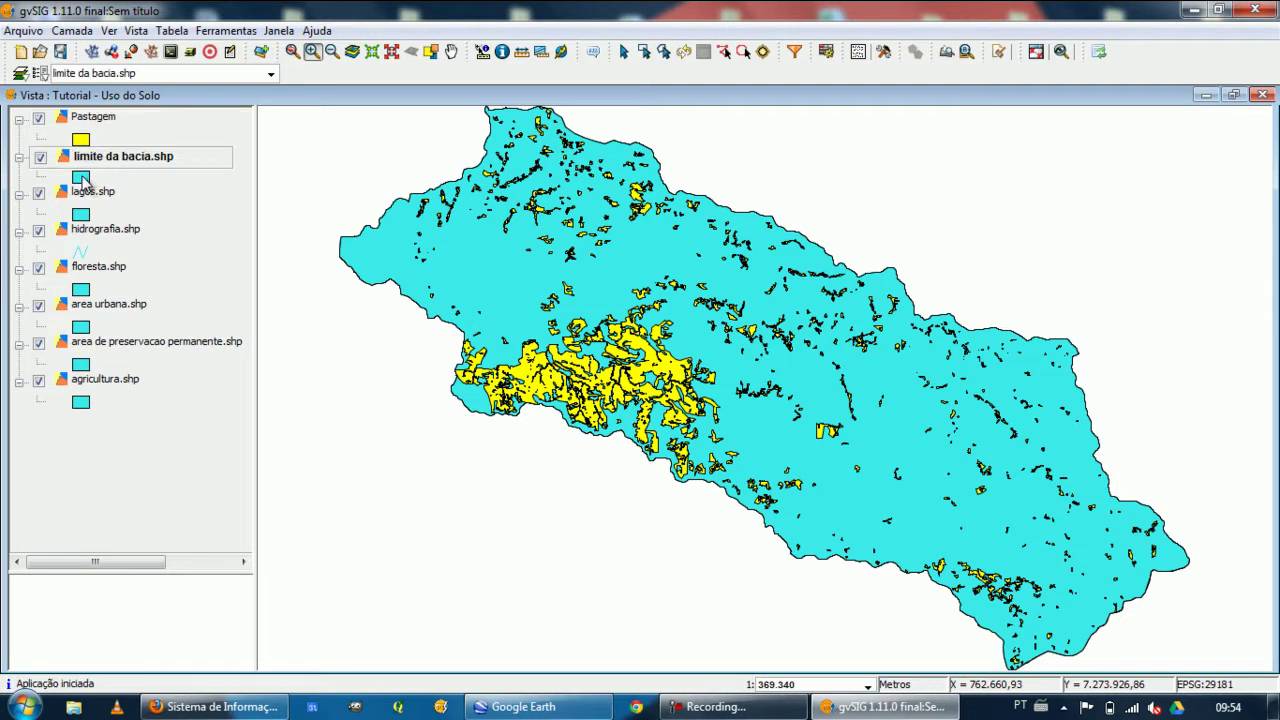
right_click(83, 169)
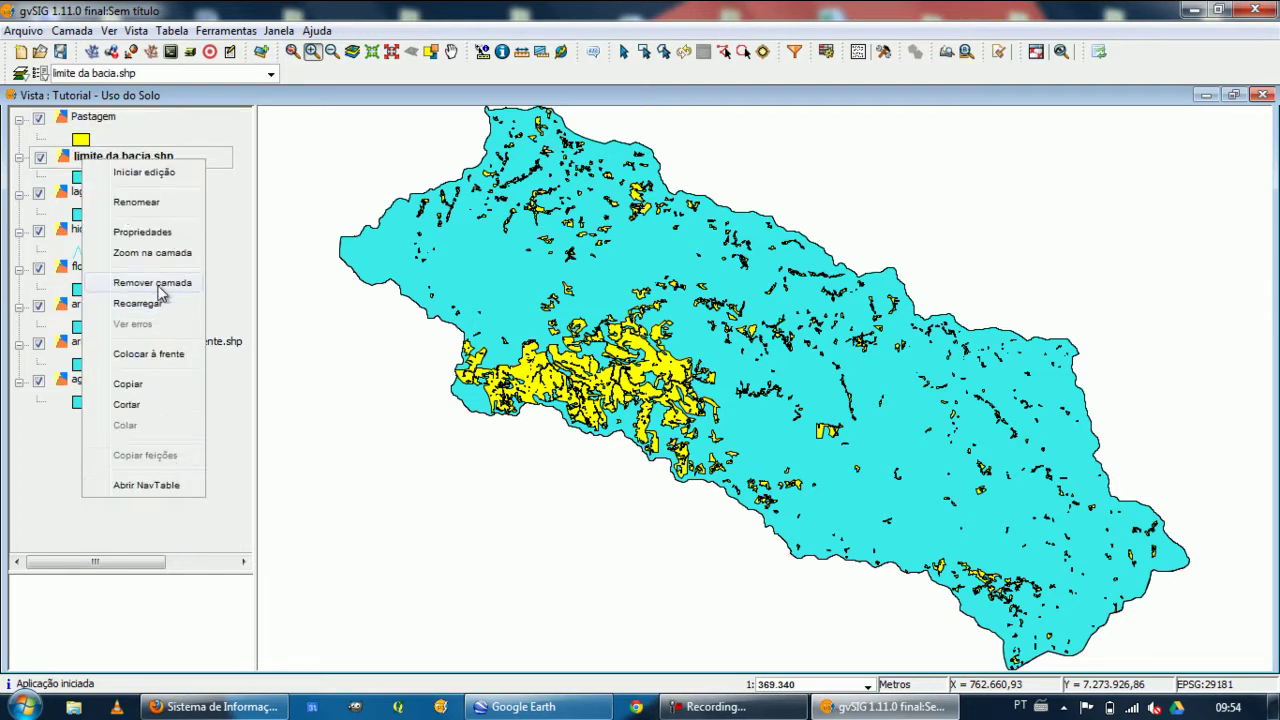
left_click(145, 234)
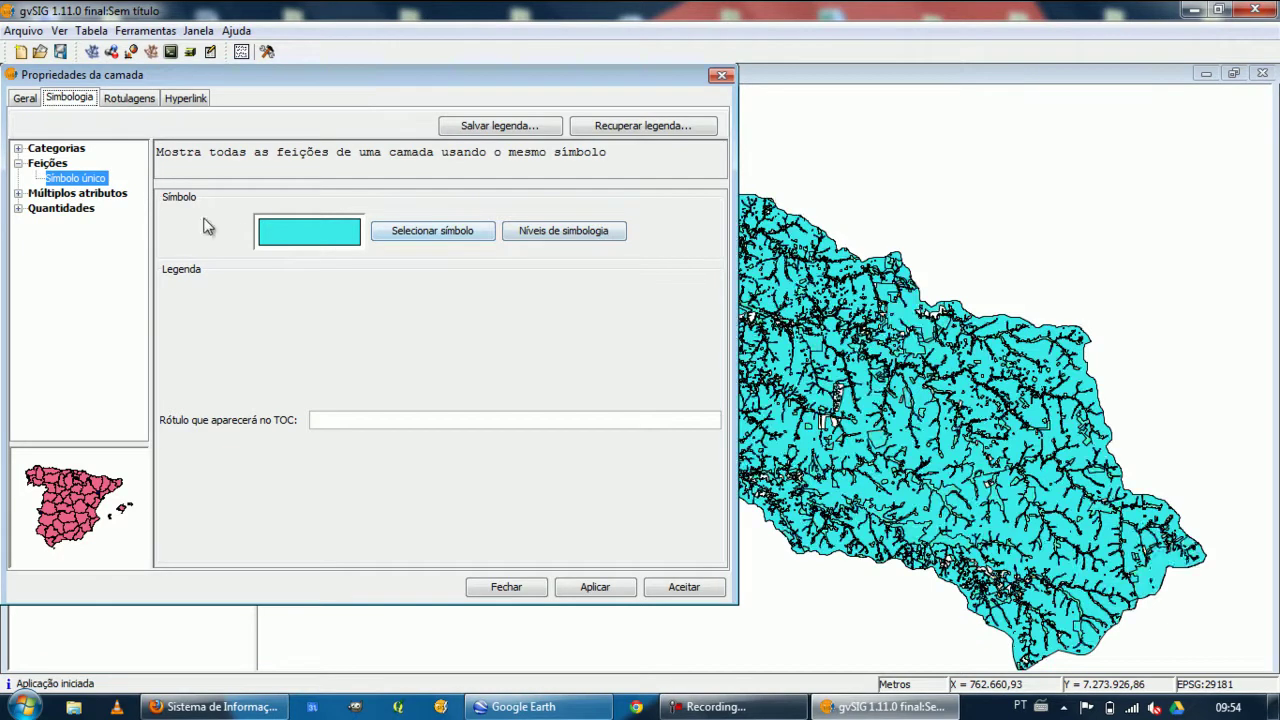
left_click(414, 234)
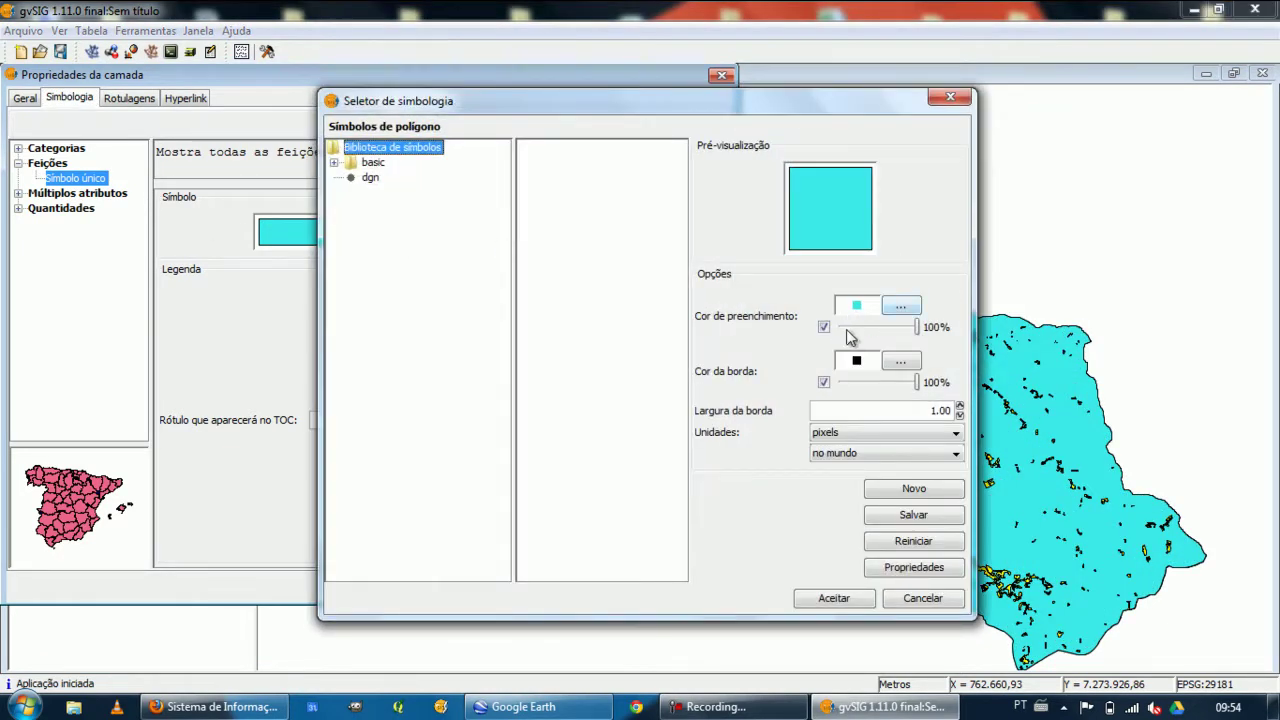
left_click(823, 327)
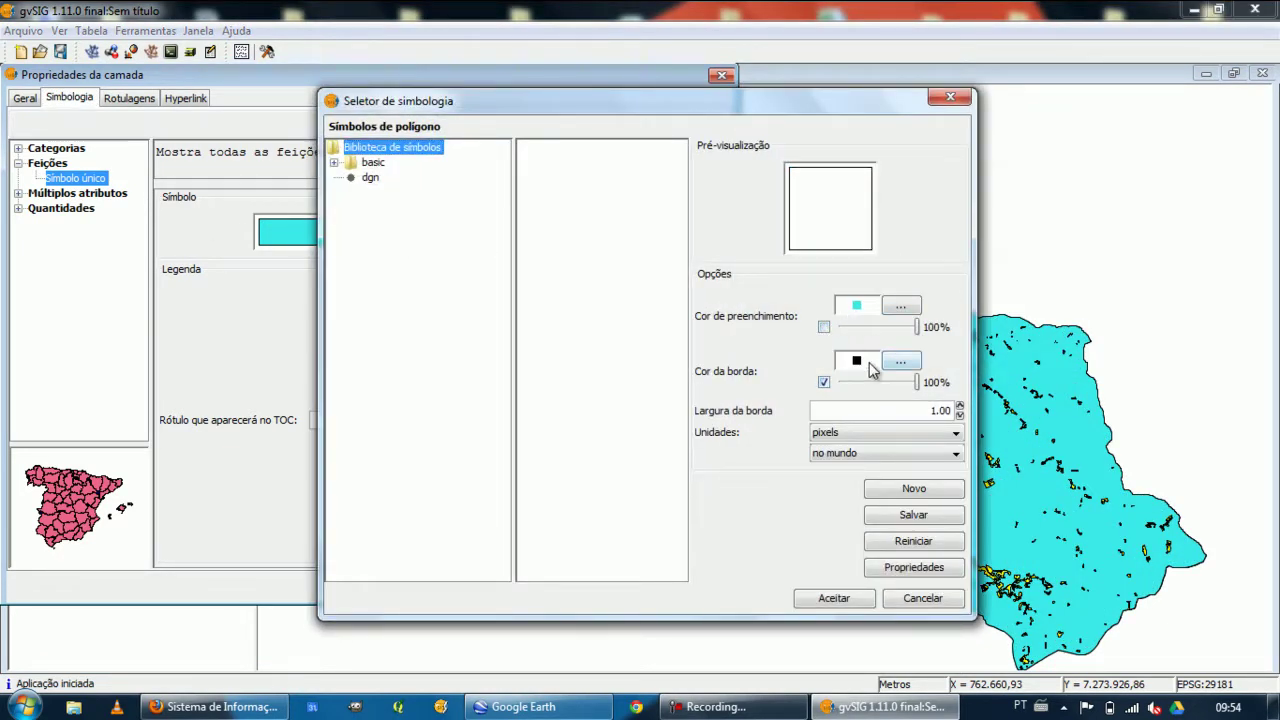
left_click(824, 328)
left_click(824, 328)
left_click(901, 361)
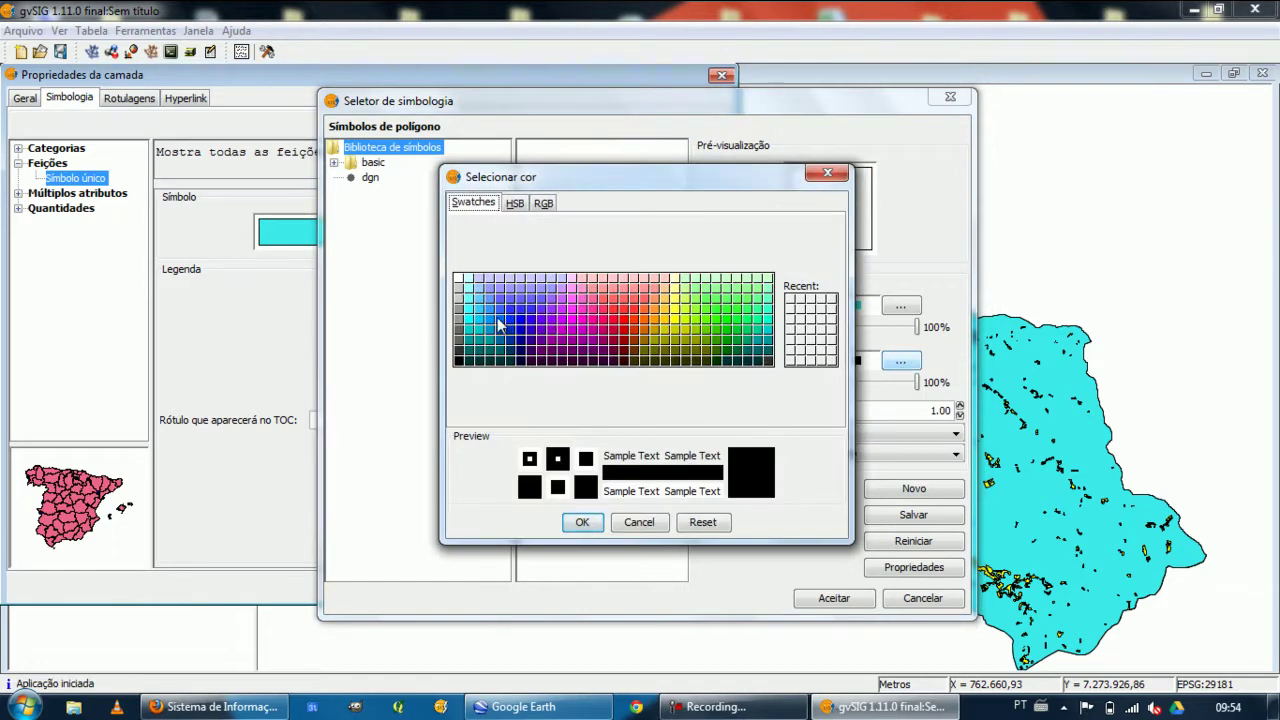
left_click(459, 362)
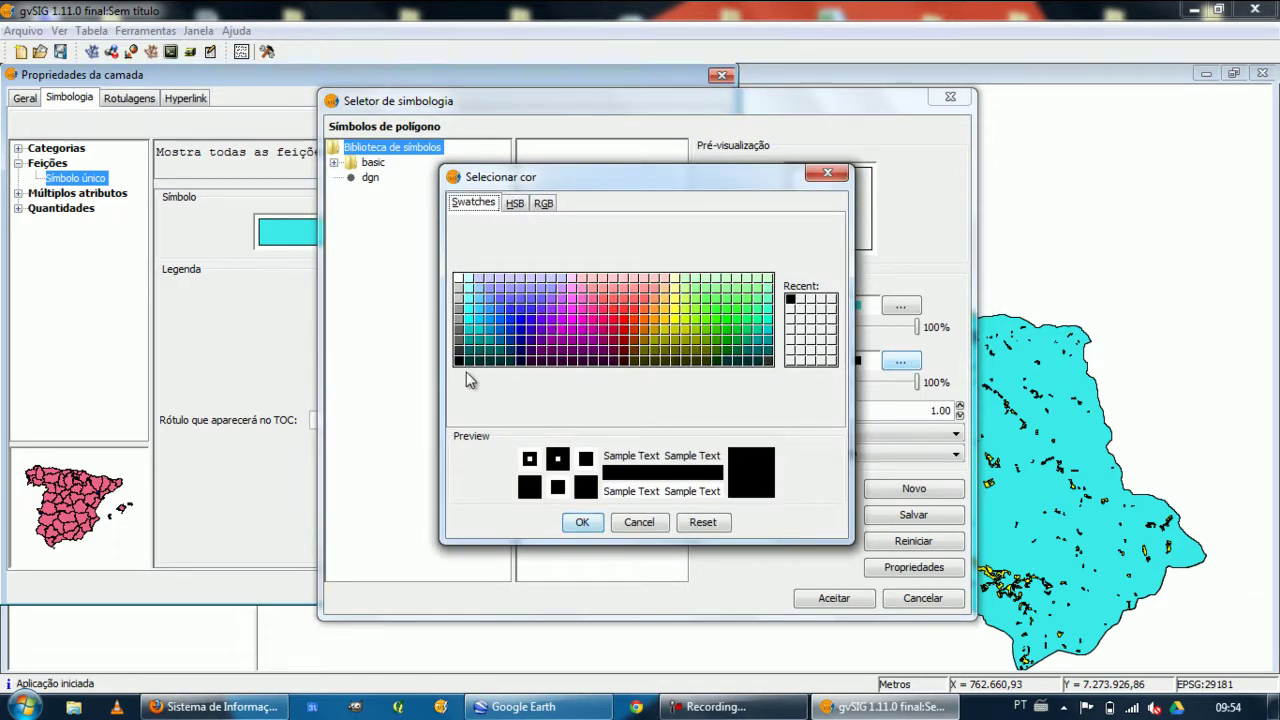
left_click(581, 523)
left_click(826, 598)
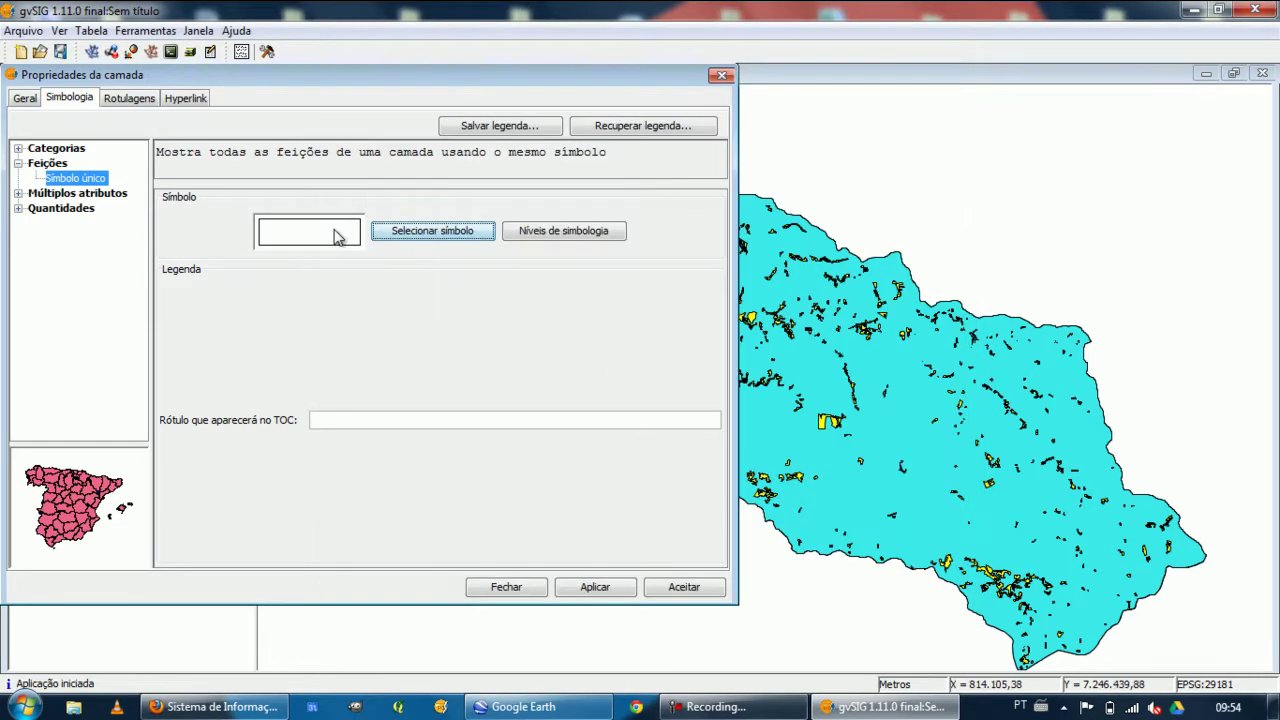
- Rename the limite da bacia.shp layer as Limite da Bacia and move it to the end of the layer list
left_click(28, 98)
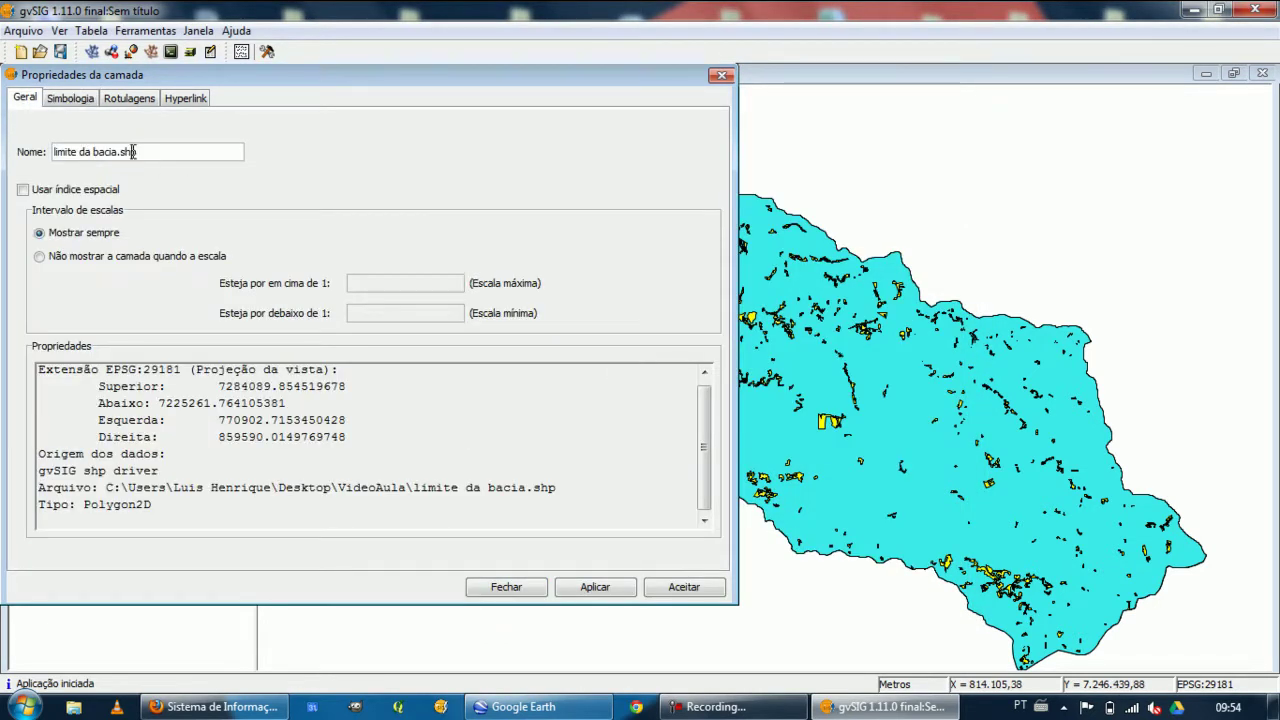
left_click_drag(133, 150, 47, 152)
type("L")
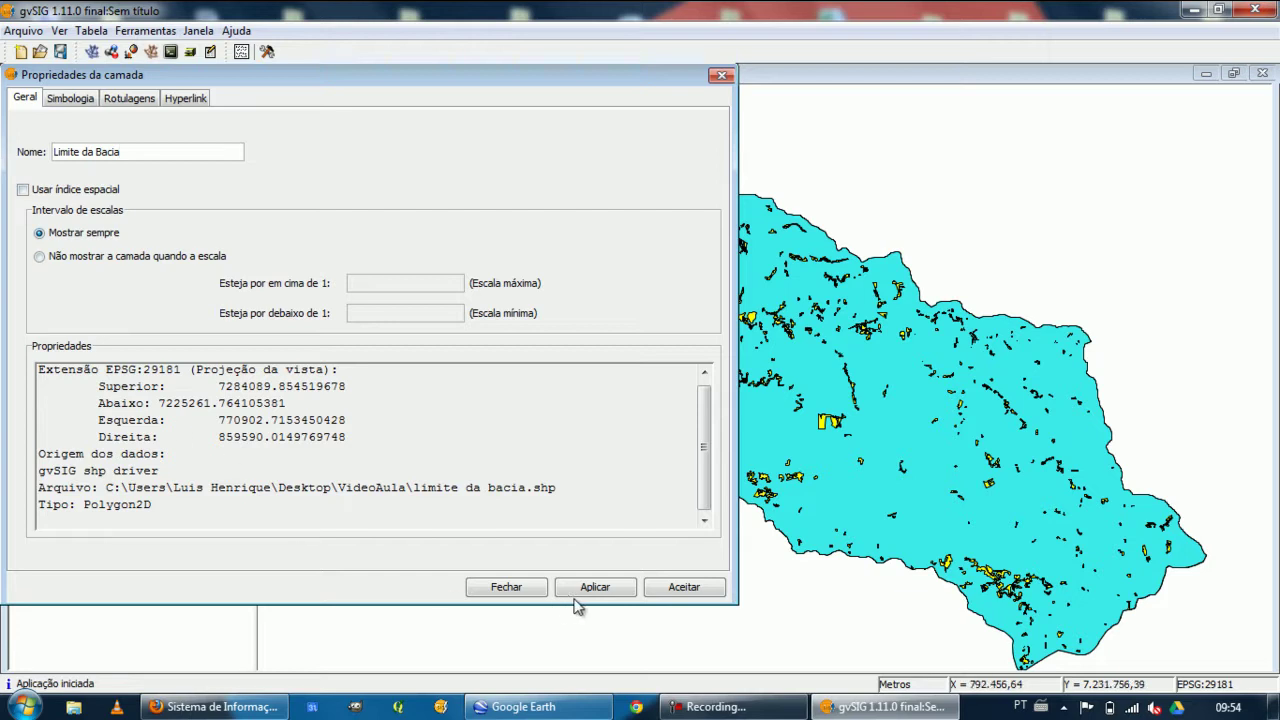
left_click(667, 583)
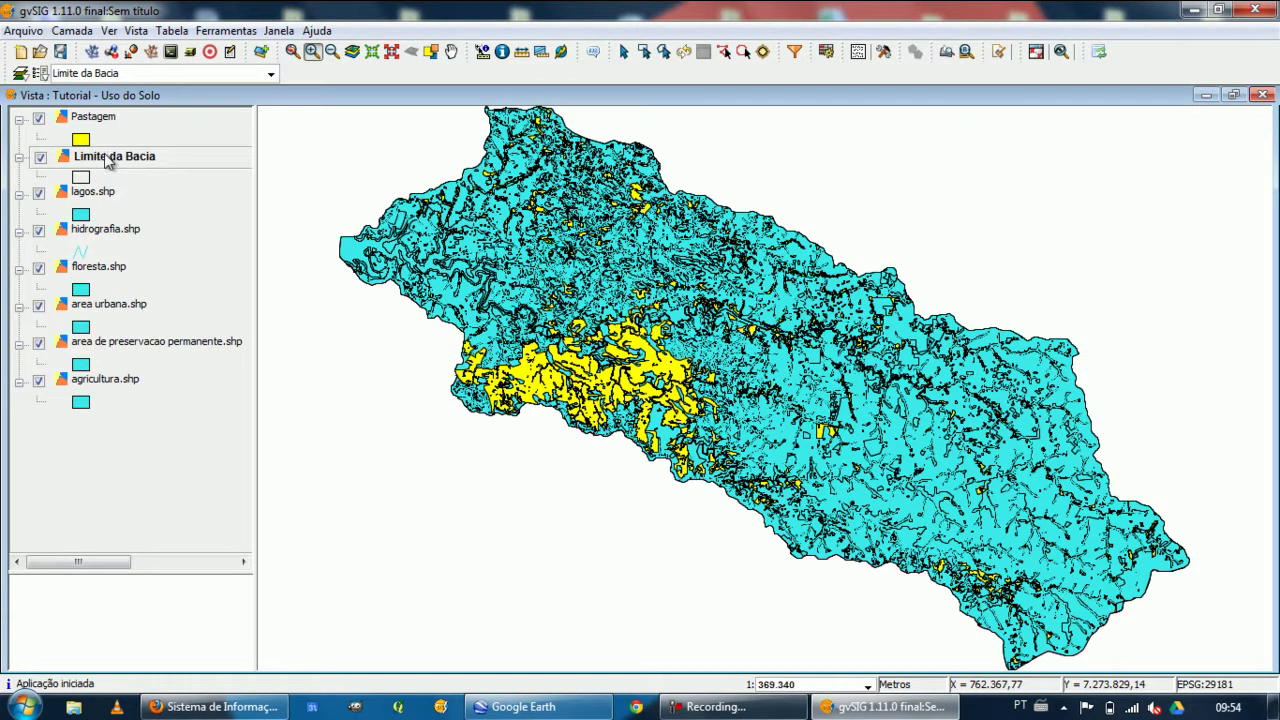
left_click_drag(110, 163, 115, 401)
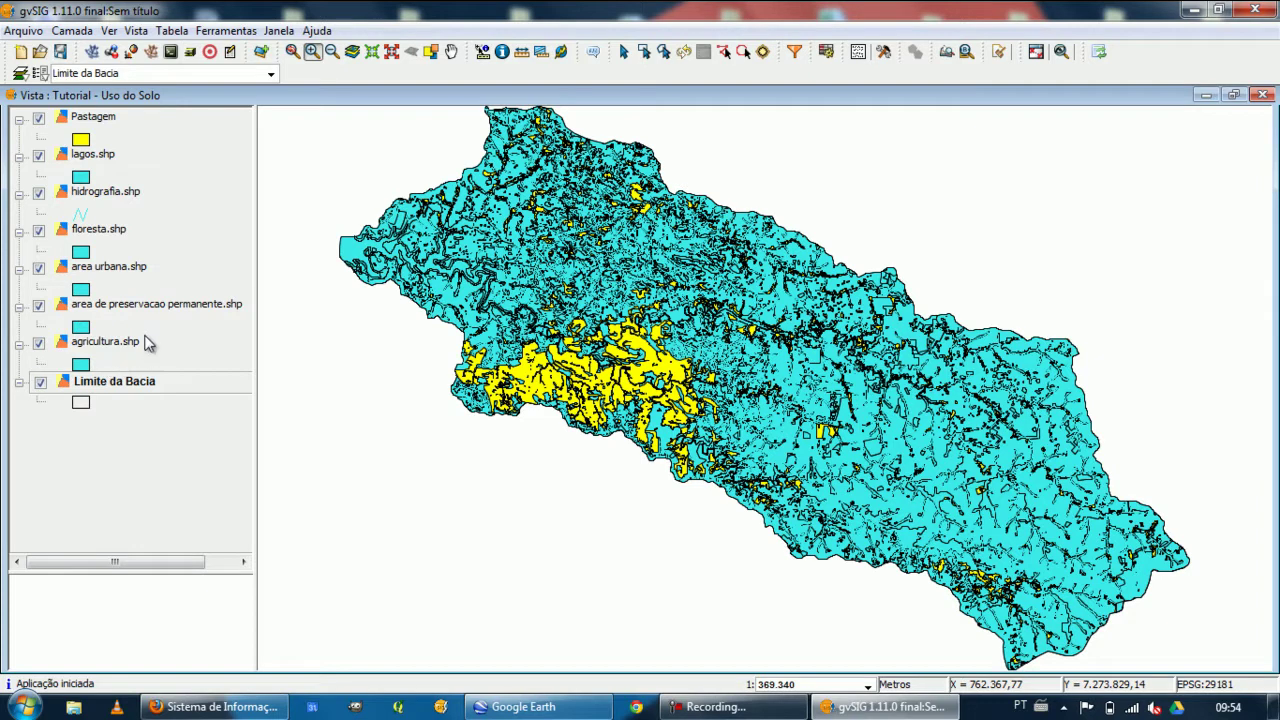
- Give the lagos.shp layer's polygon symbol a blue fill
double_click(82, 178)
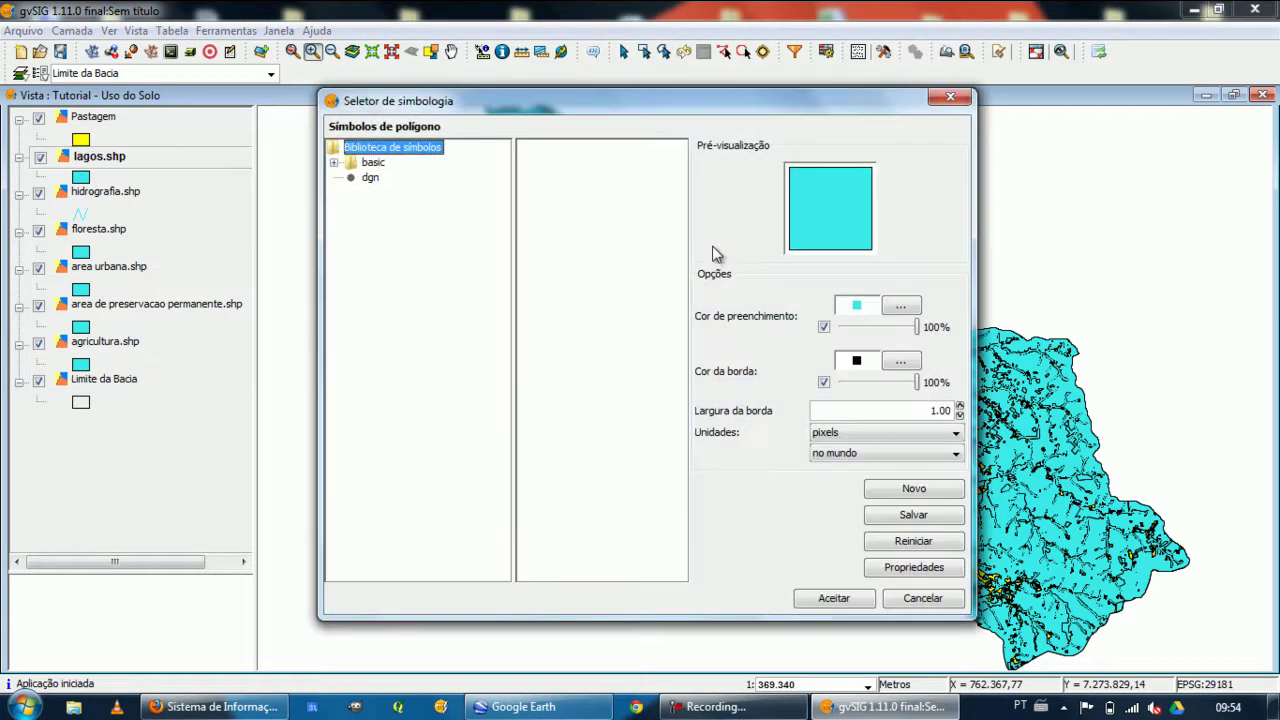
left_click(890, 306)
left_click(505, 318)
left_click(513, 318)
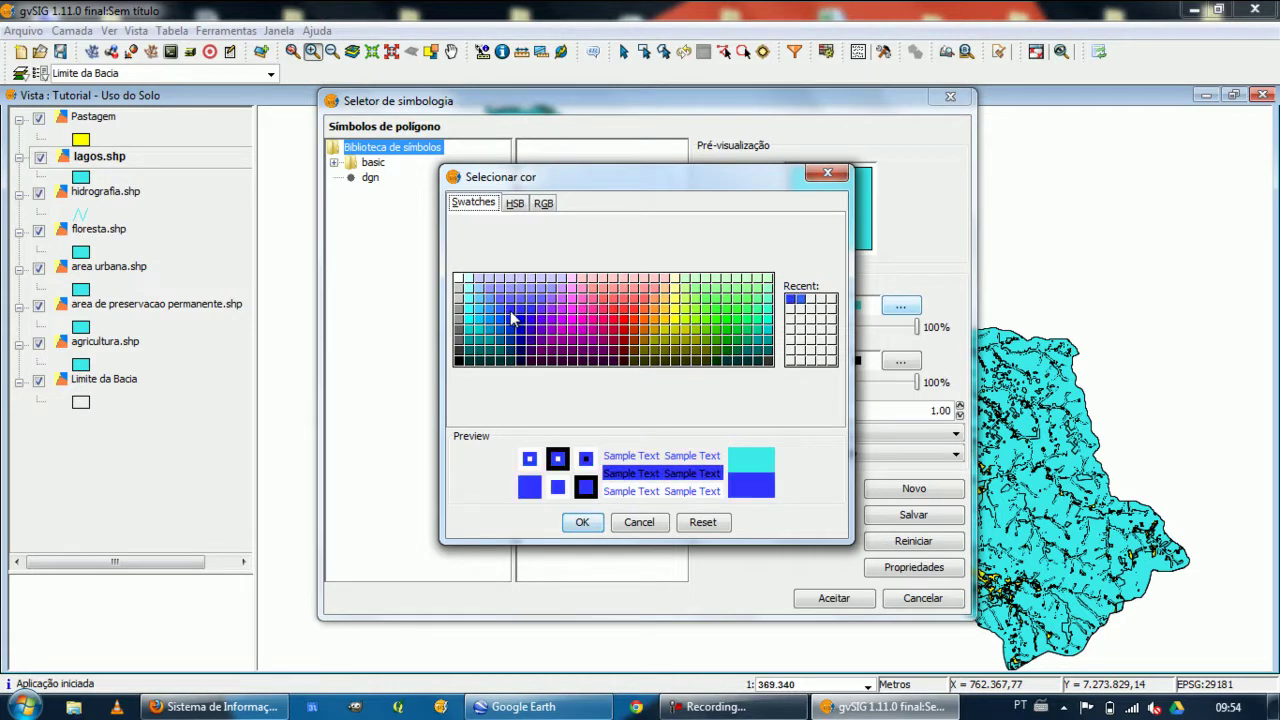
left_click(581, 524)
left_click(824, 600)
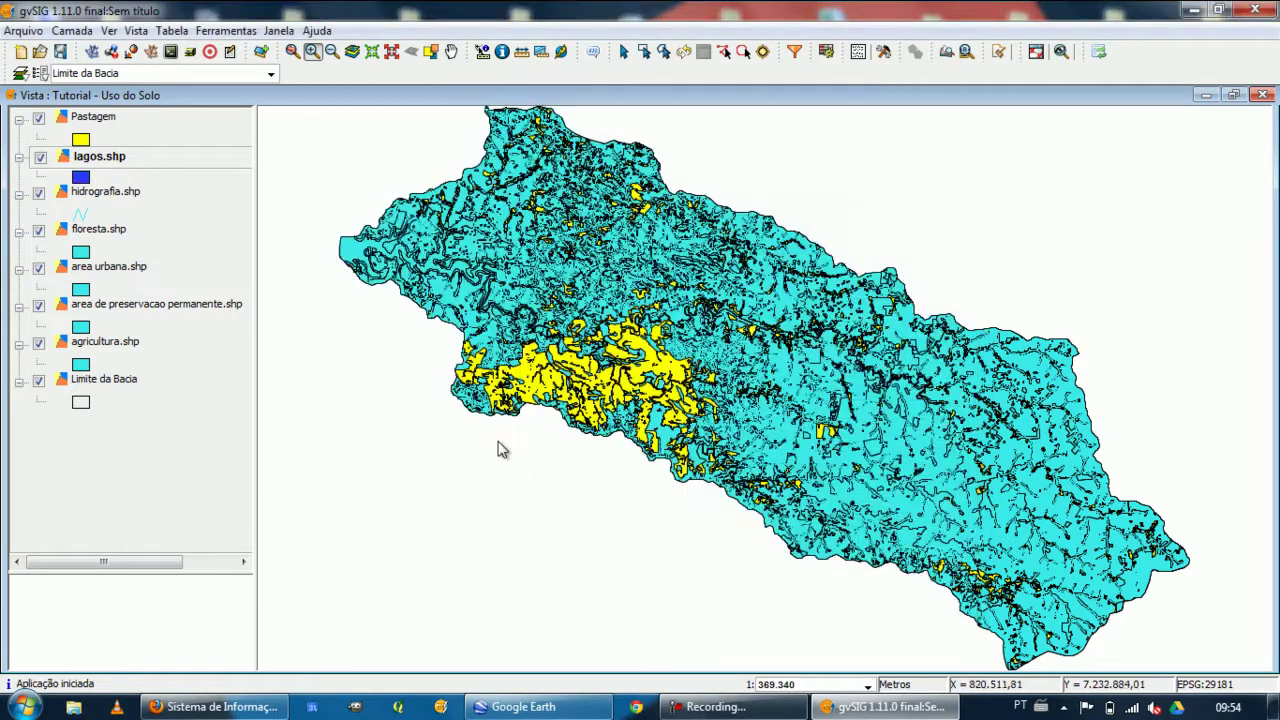
- Set the line colour of the hidrografia.shp layer's symbol to blue
double_click(84, 215)
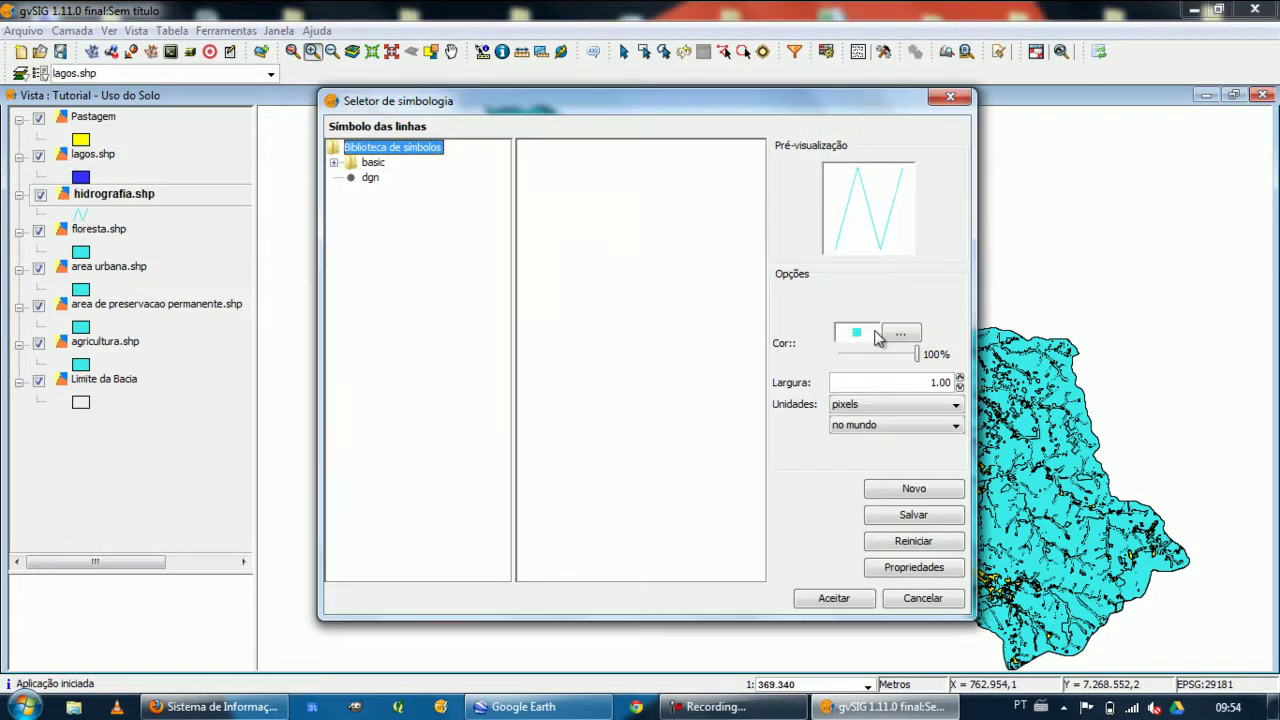
left_click(900, 334)
left_click(518, 326)
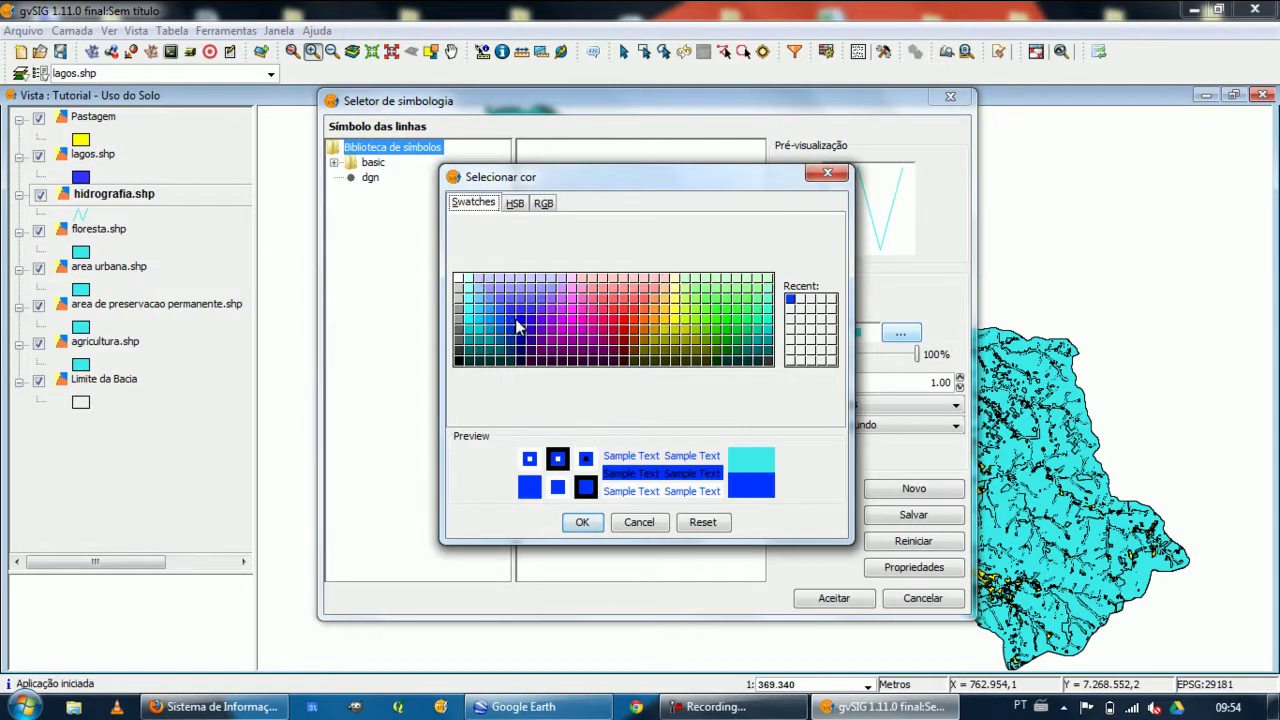
left_click(584, 523)
left_click(832, 598)
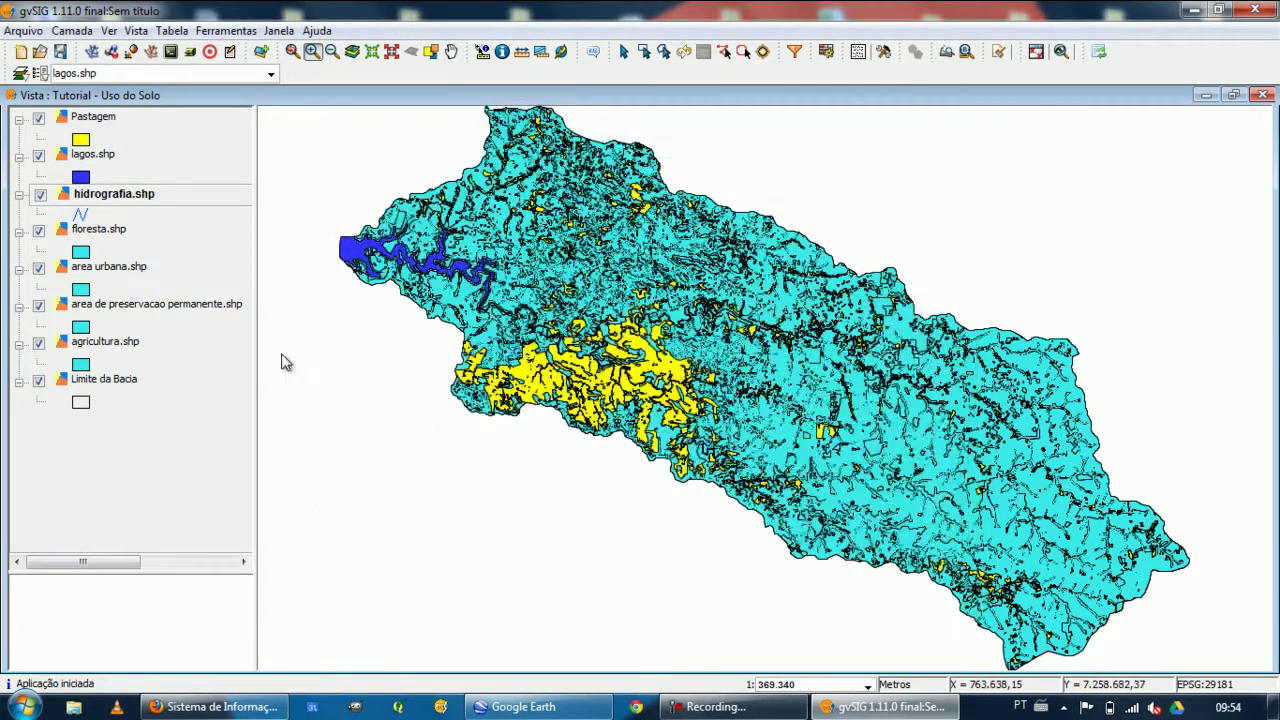
double_click(84, 253)
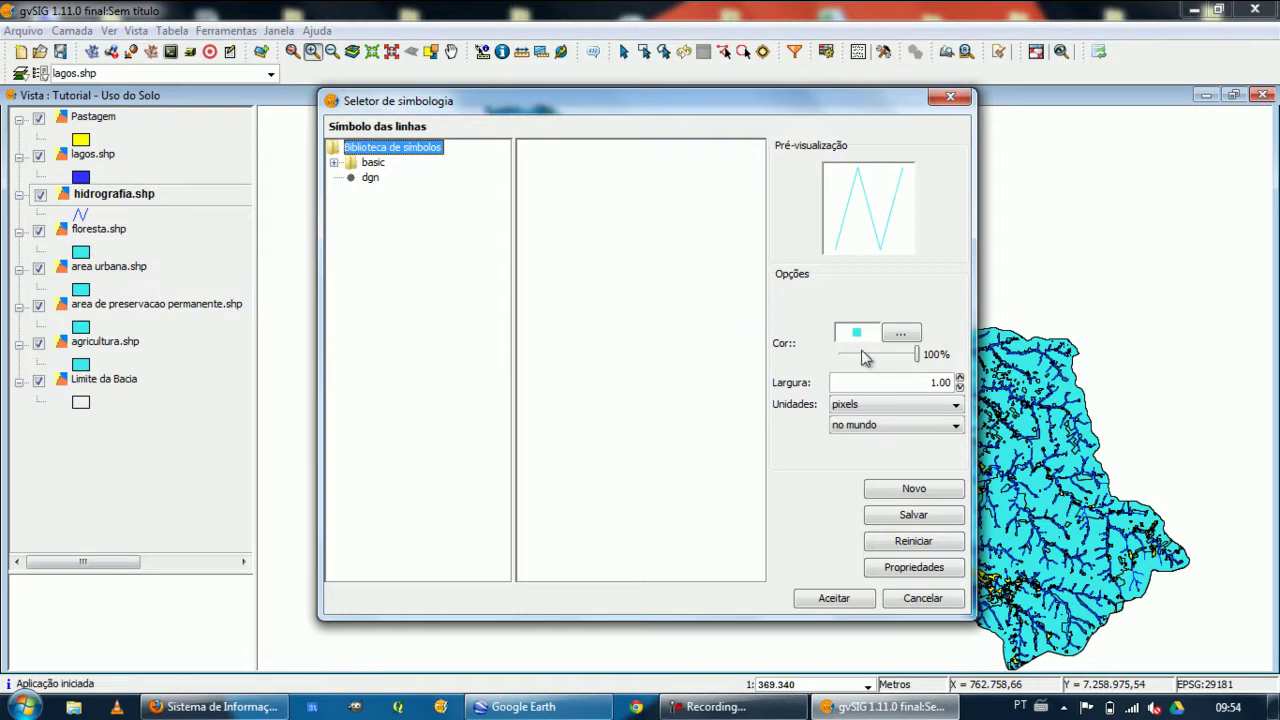
left_click(922, 598)
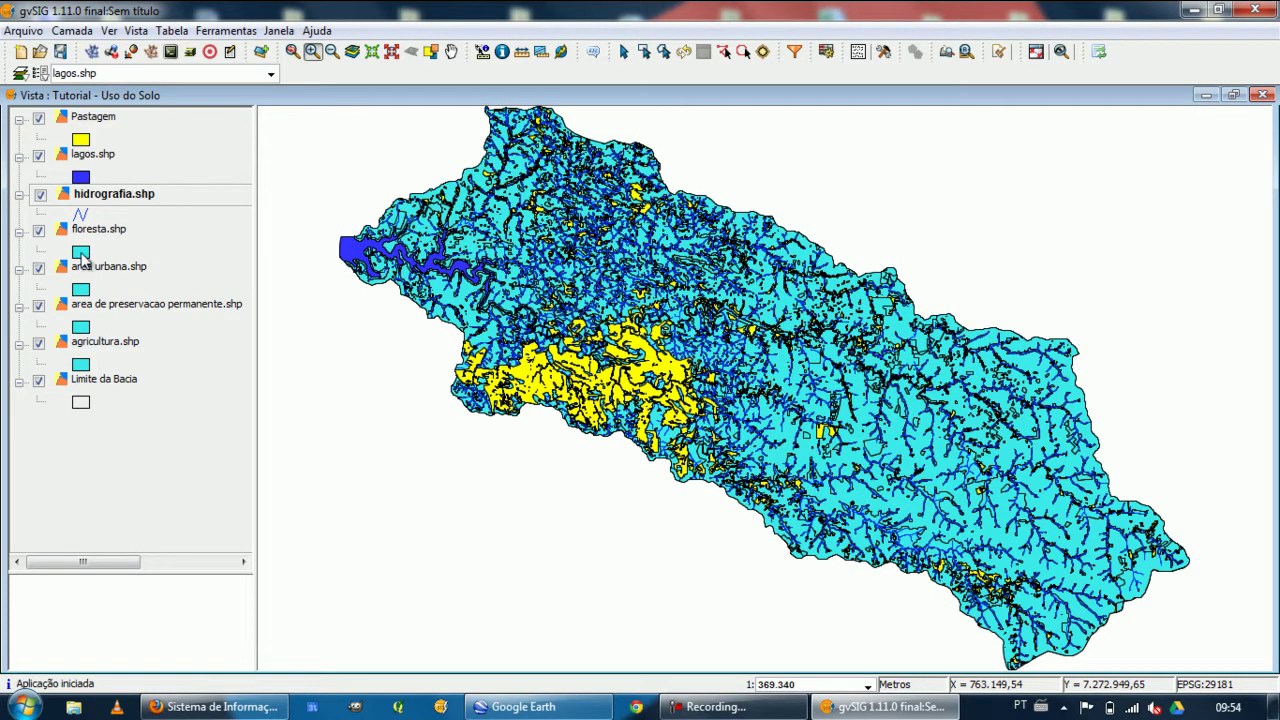
- Give the floresta.shp layer's polygon symbol a dark green fill
double_click(78, 252)
left_click(900, 306)
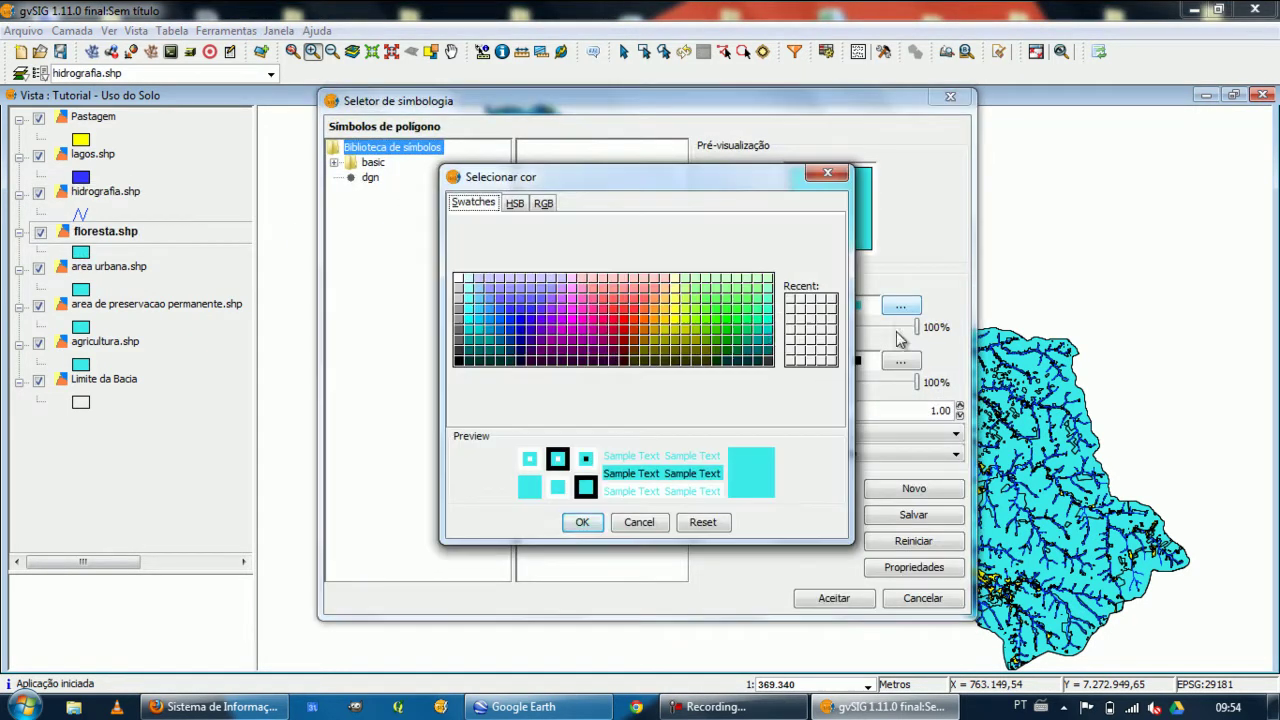
left_click(730, 347)
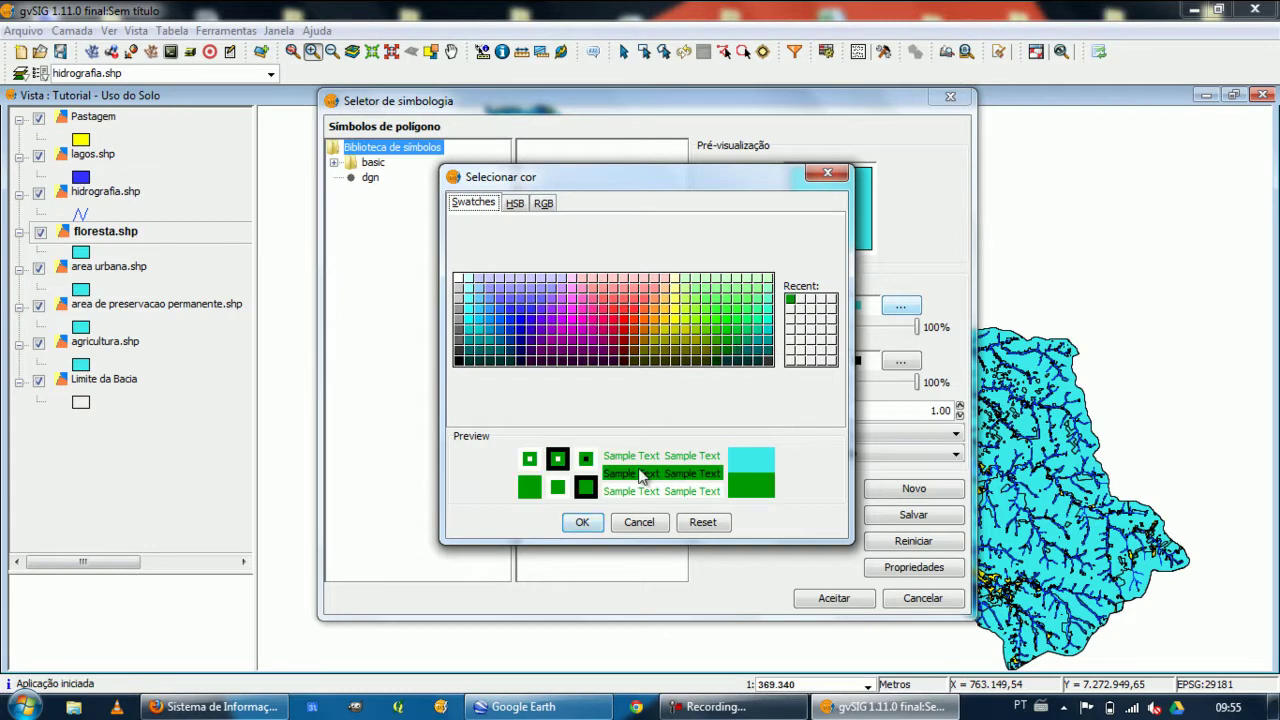
left_click(583, 522)
left_click(830, 596)
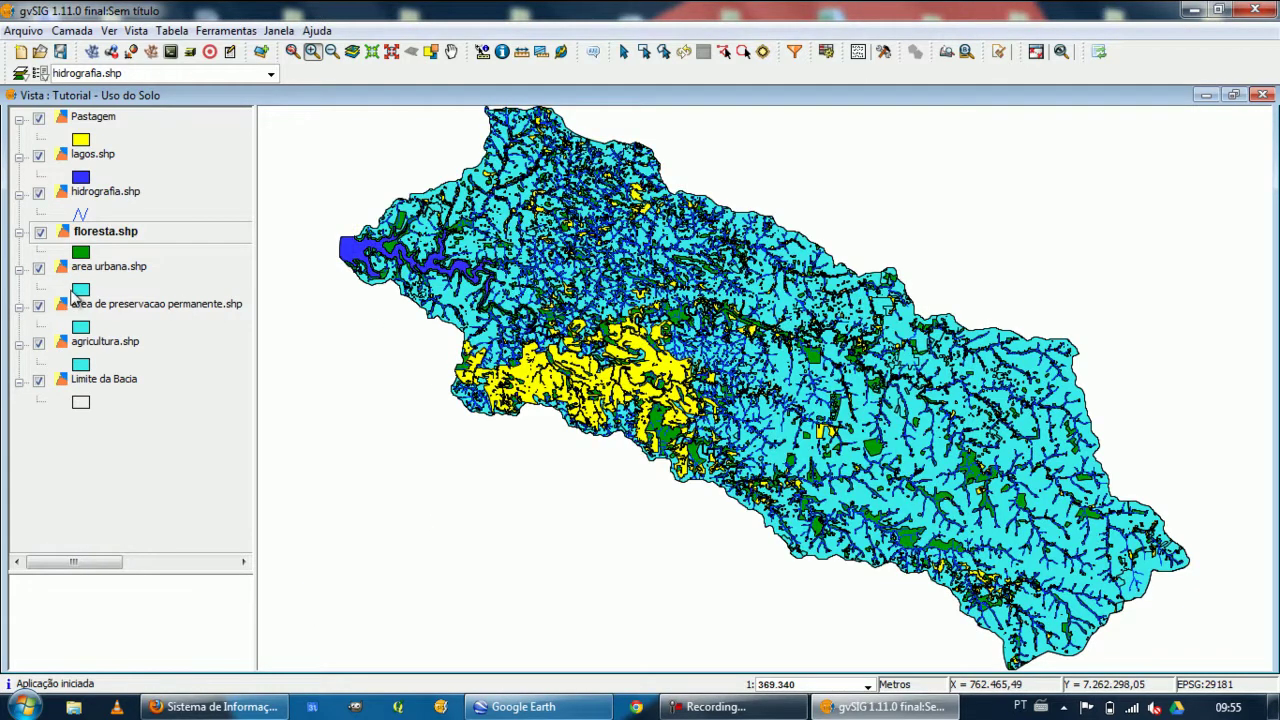
- Give the area urbana.shp layer's polygon symbol a dark red fill
double_click(80, 292)
left_click(900, 306)
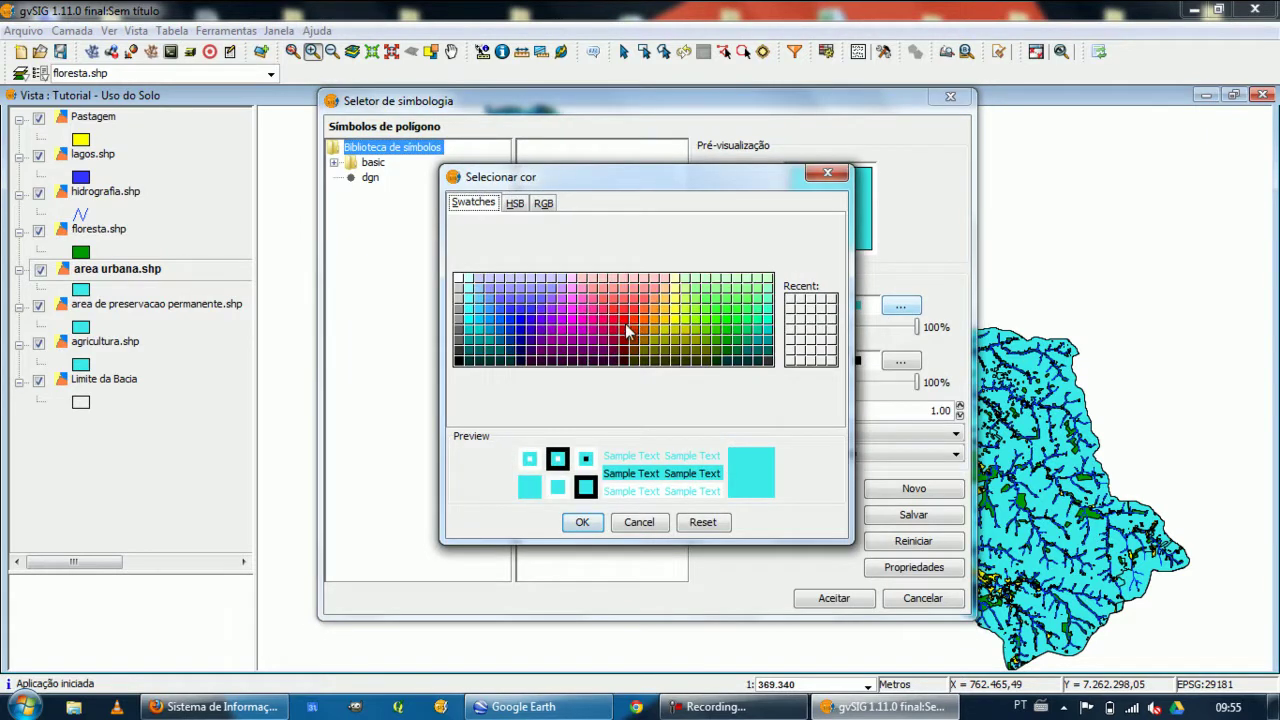
left_click(628, 331)
left_click(580, 522)
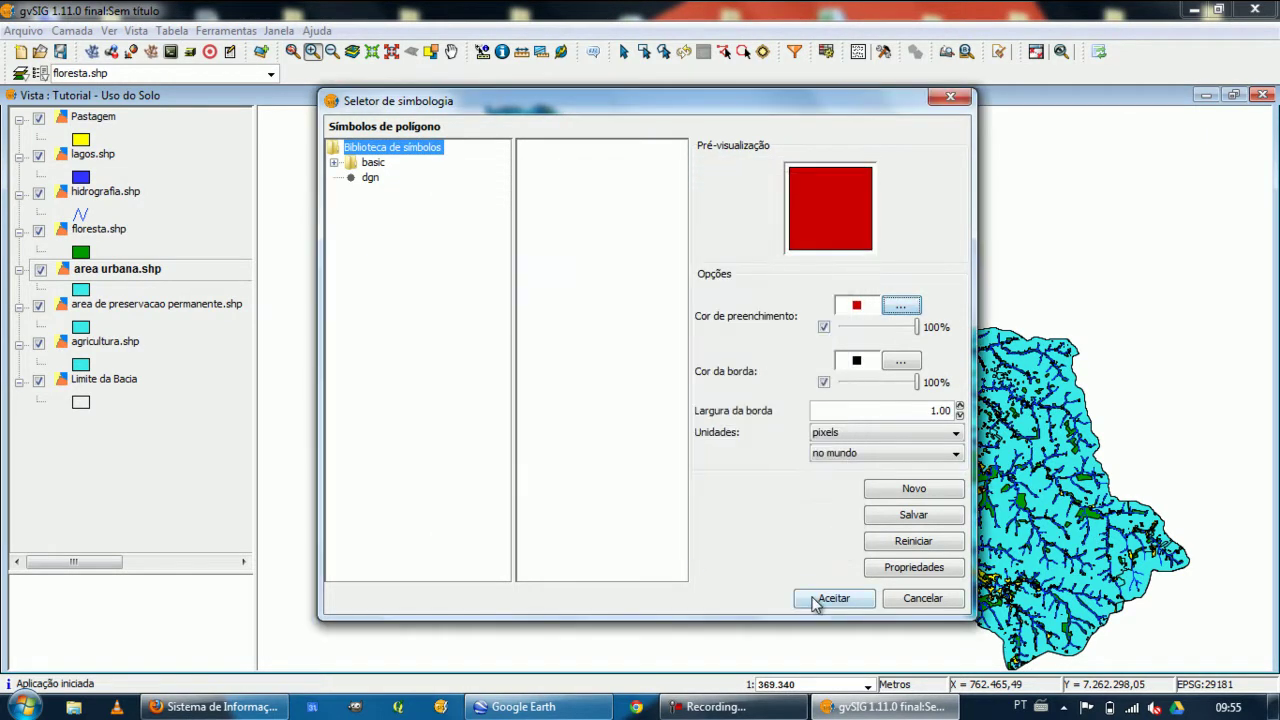
left_click(832, 598)
- Give the area de preservacao permanente.shp layer's polygon symbol a light bluish-green fill
double_click(80, 327)
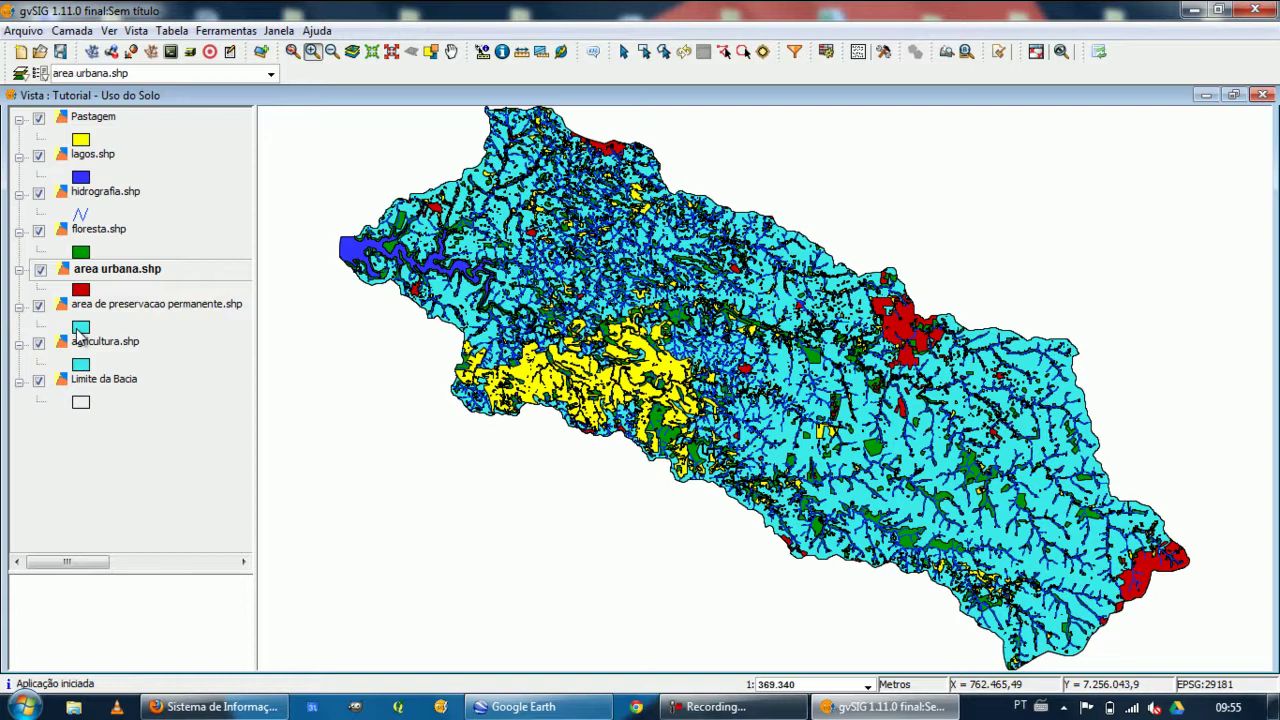
left_click(902, 308)
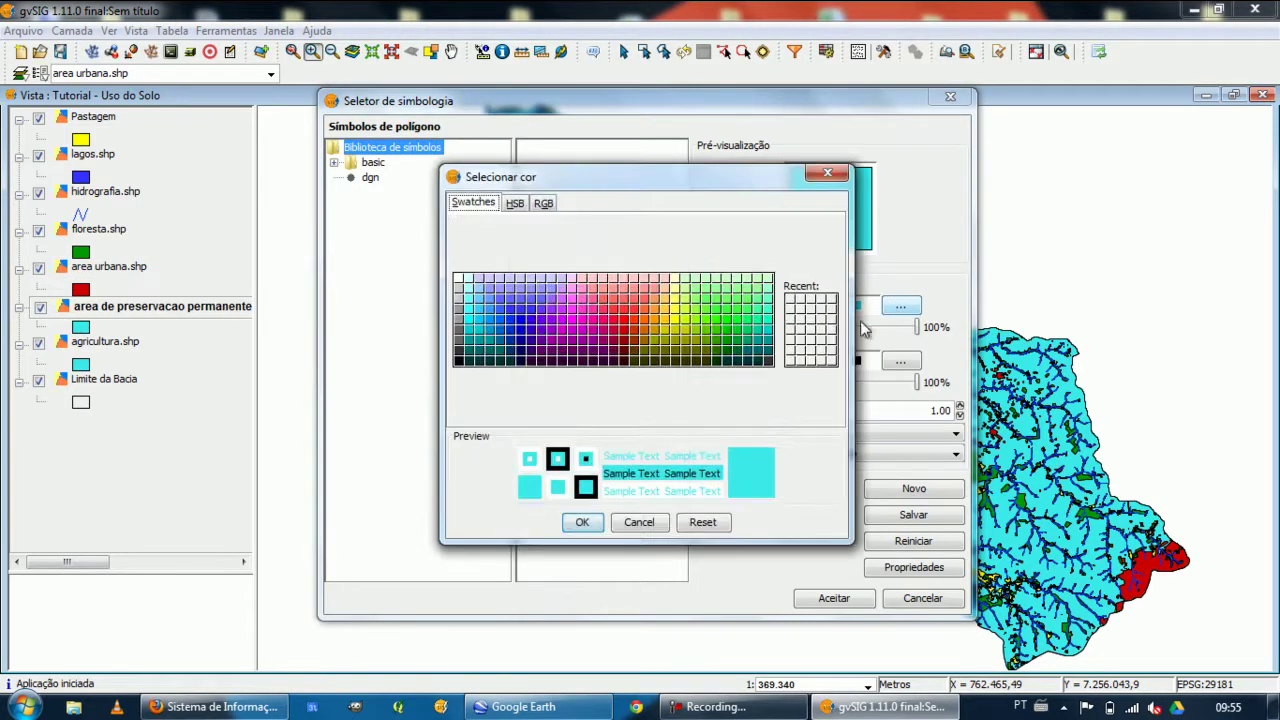
left_click(753, 336)
left_click(586, 521)
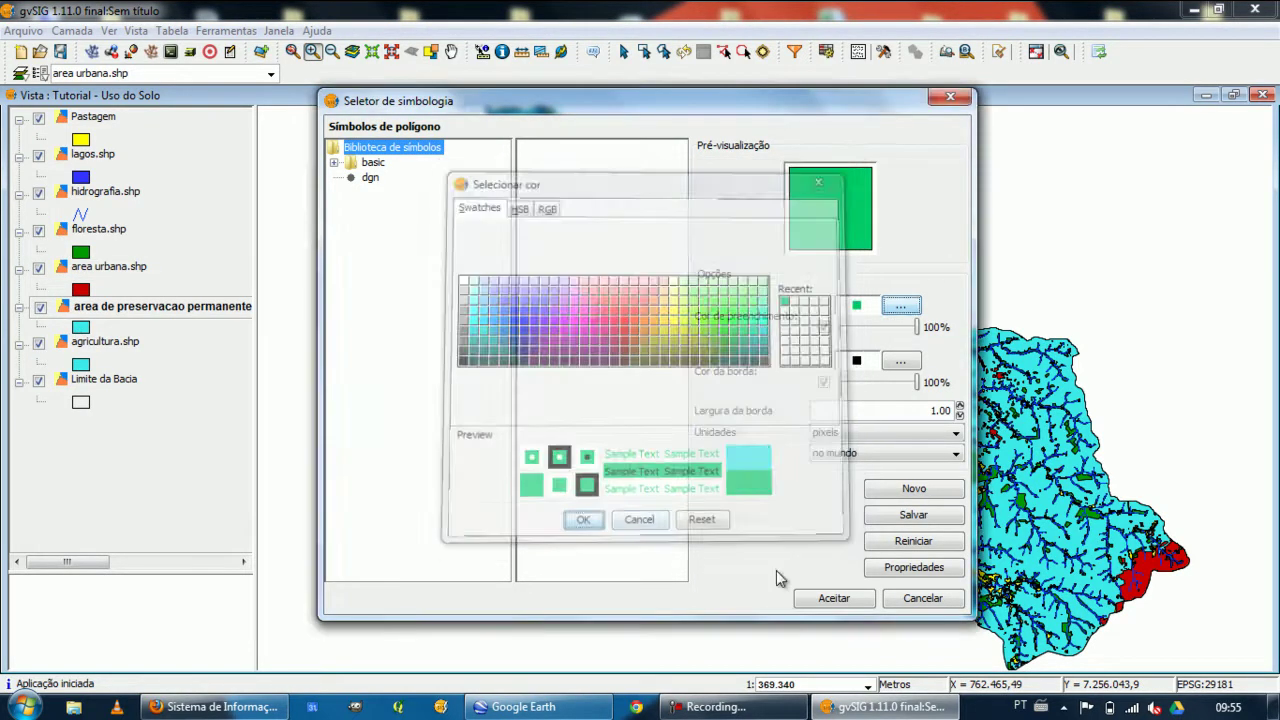
left_click(834, 598)
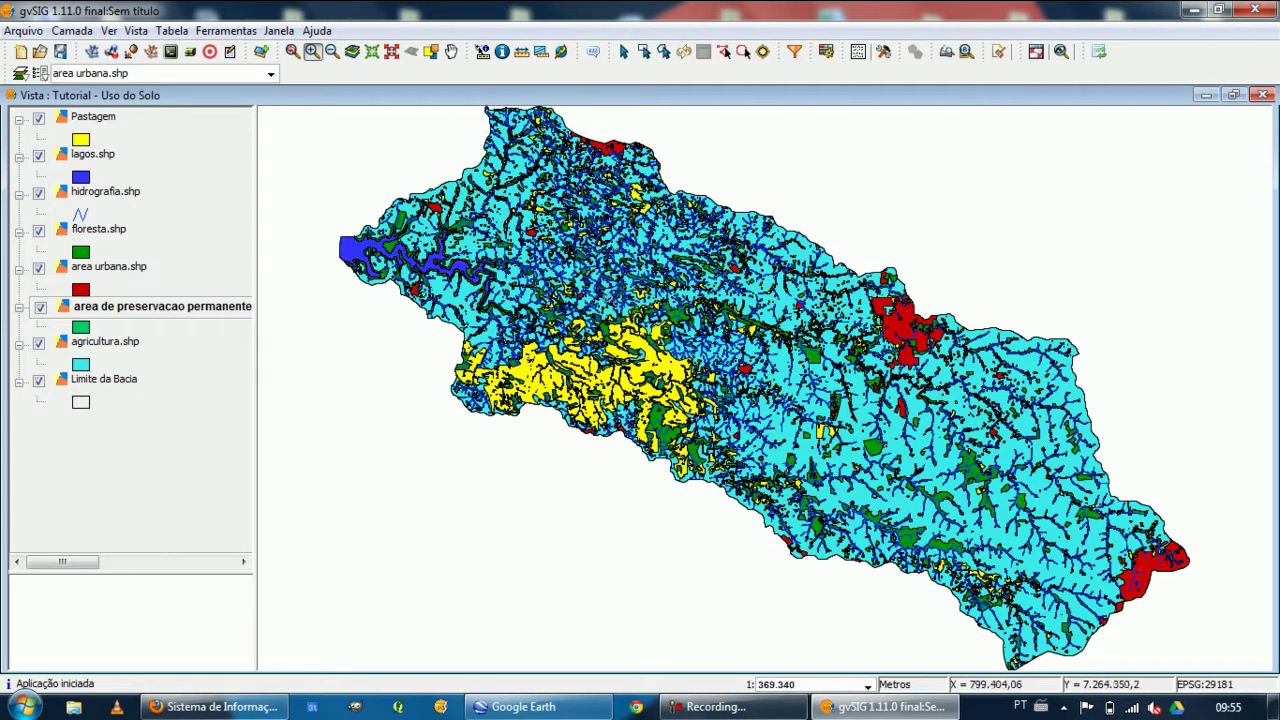
- Give the agricultura.shp layer's polygon symbol an orange-yellow fill
double_click(80, 366)
left_click(901, 306)
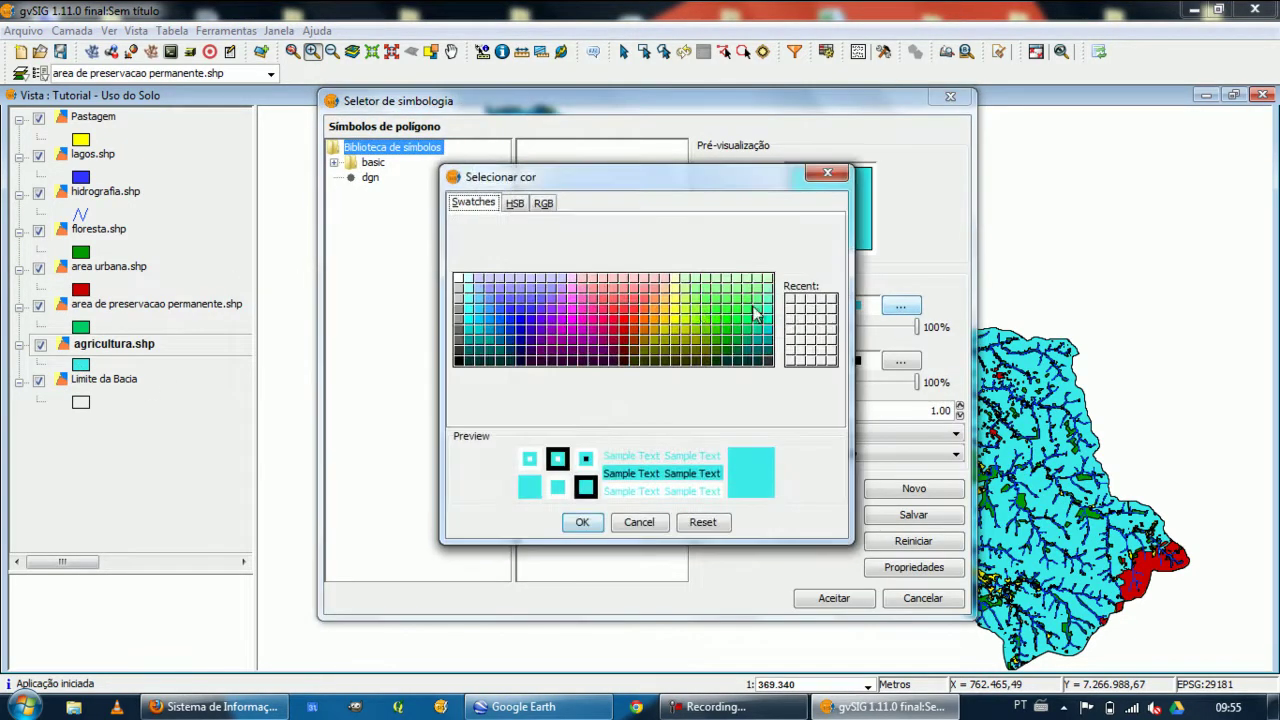
left_click(668, 325)
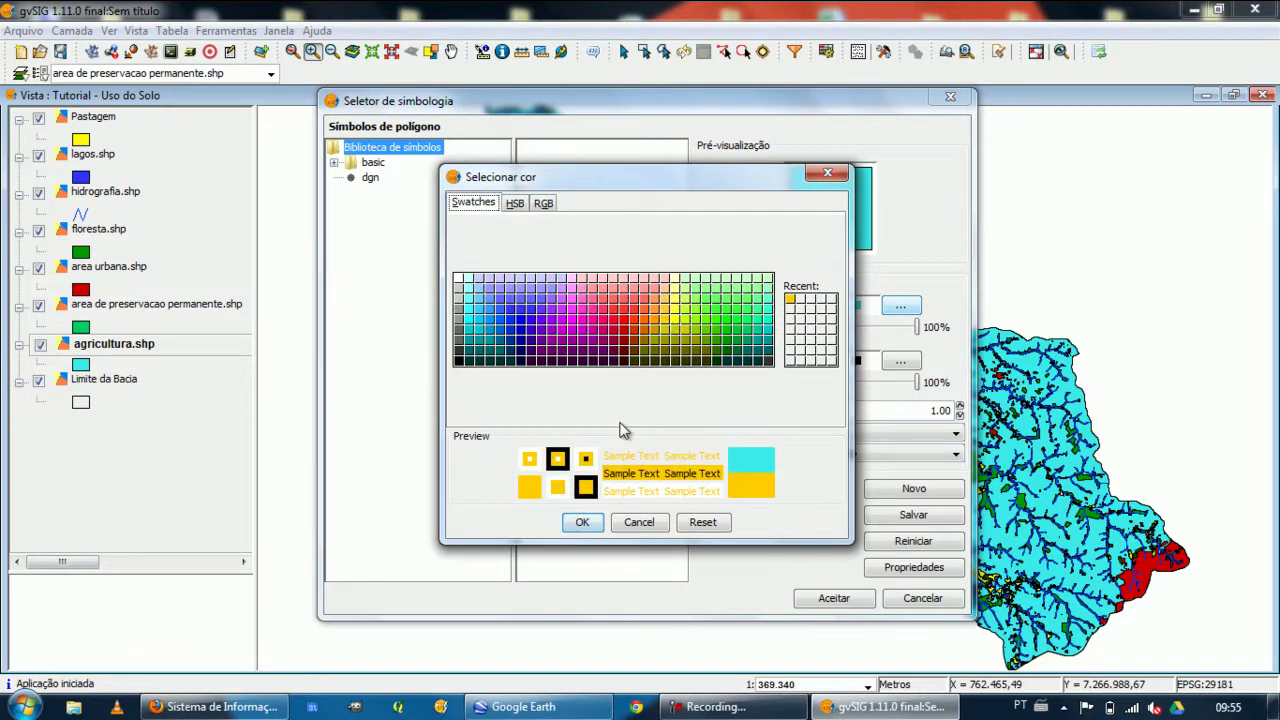
left_click(581, 522)
left_click(815, 599)
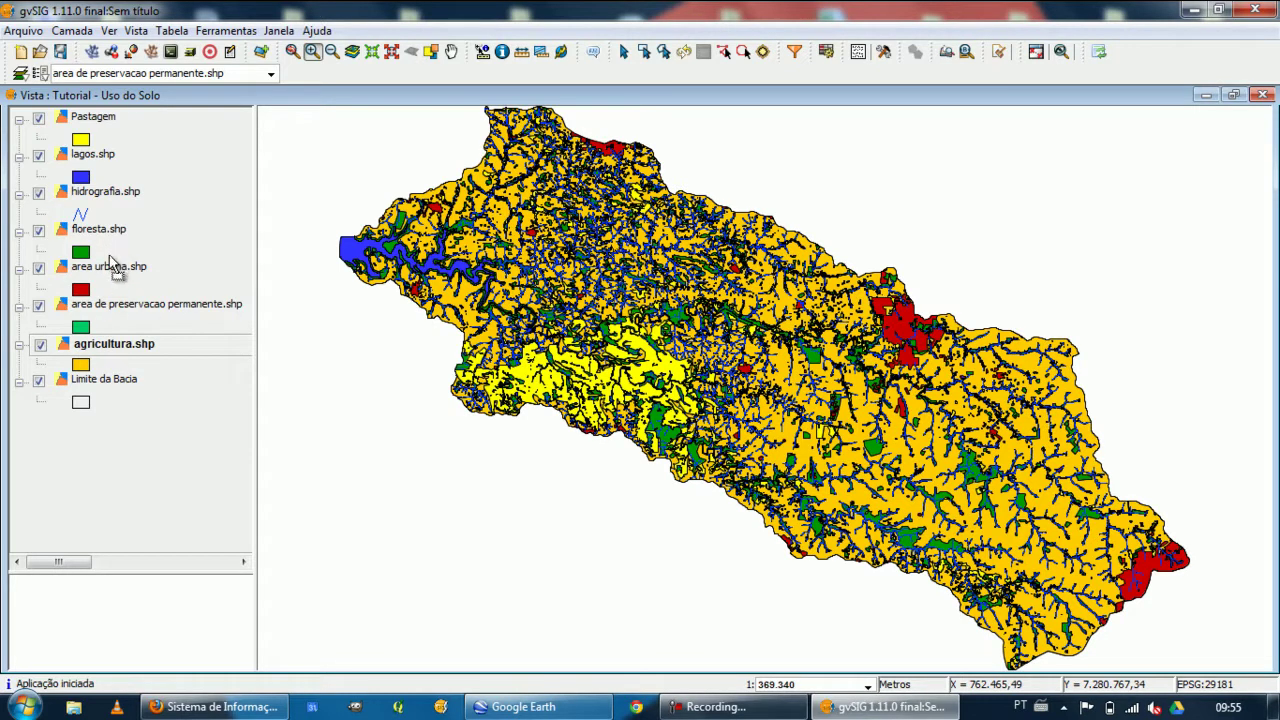
- Reorder the layers as hidrografia, floresta, lagos, area de preservacao permanente, Pastagem, area urbana, agricultura and Limite da Bacia
left_click_drag(88, 396, 96, 351)
left_click_drag(90, 199, 100, 122)
left_click_drag(108, 311, 98, 155)
left_click_drag(115, 277, 100, 212)
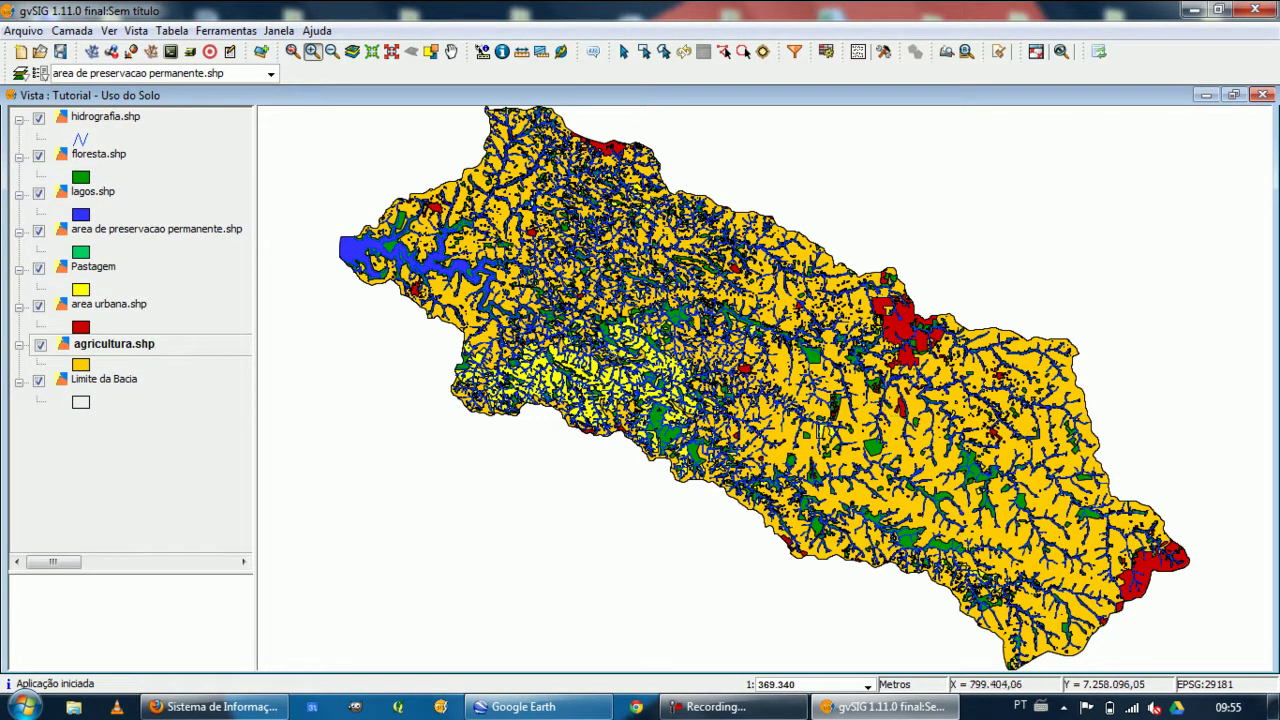
- Rename the hidrografia.shp layer as Hidrografia
right_click(115, 117)
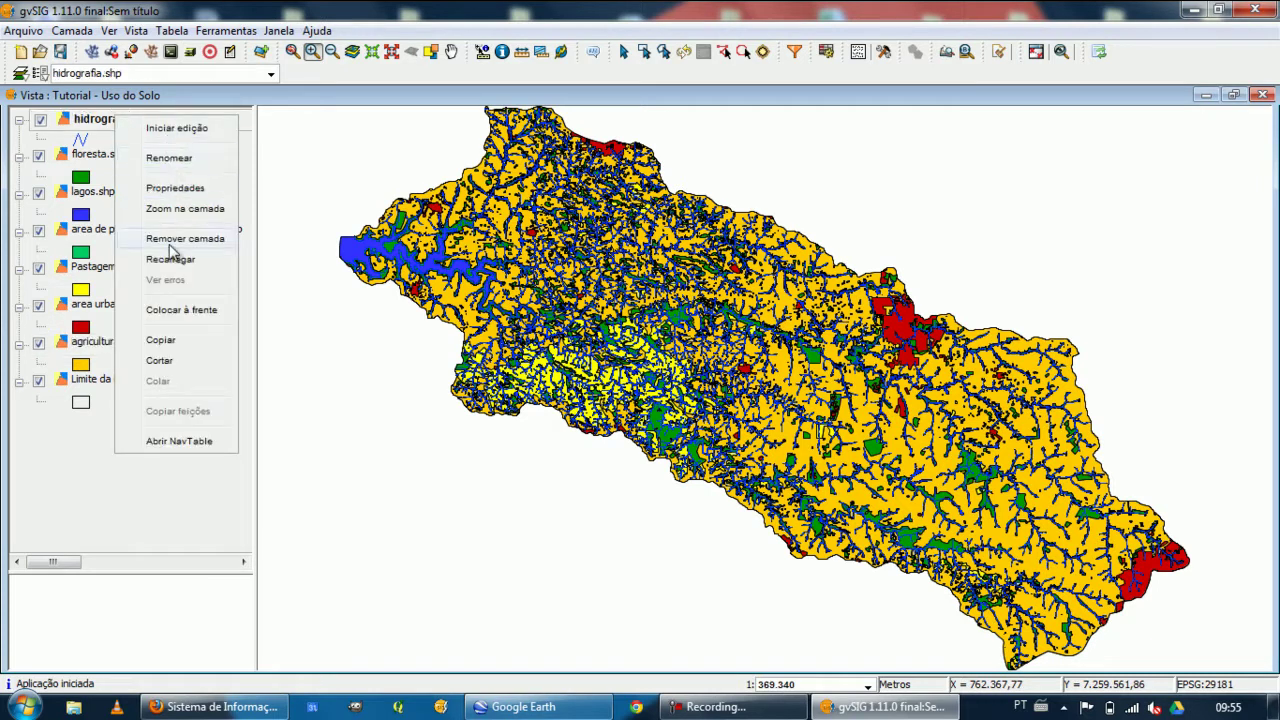
left_click(169, 159)
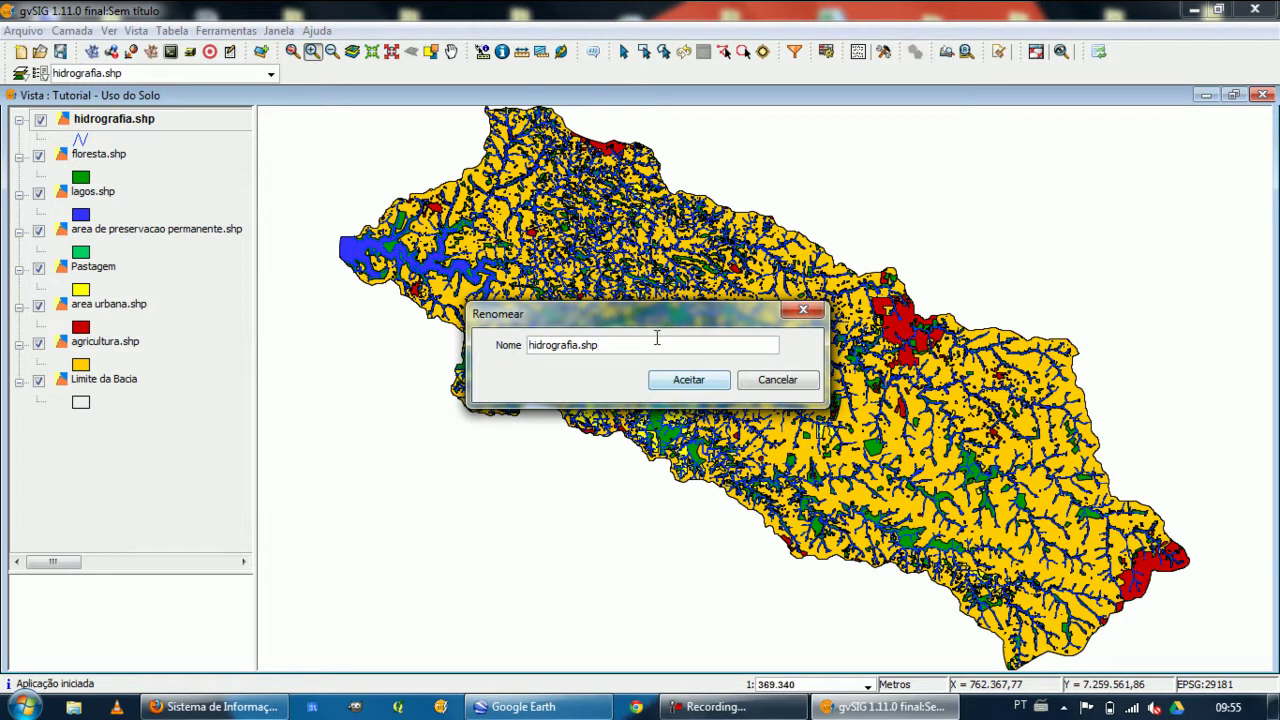
left_click_drag(644, 347, 452, 348)
type("Hi")
left_click(688, 380)
- Rename the floresta.shp layer as Florestas
right_click(111, 157)
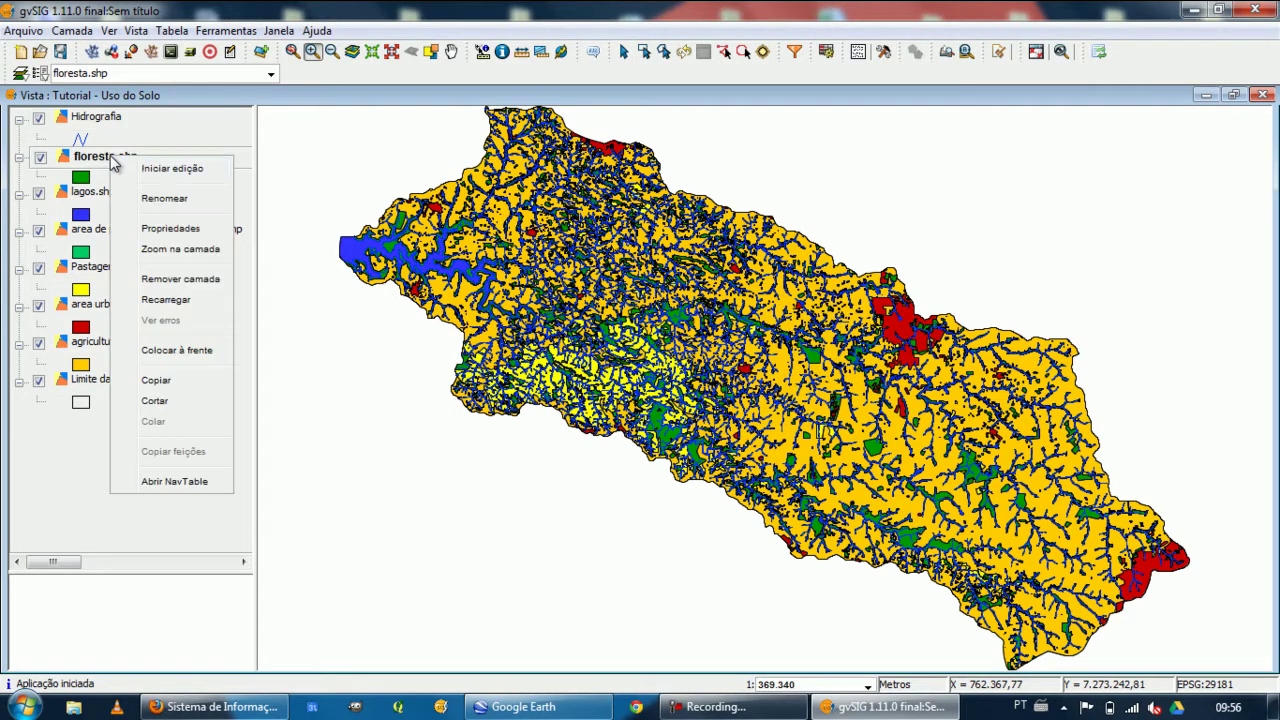
left_click(160, 198)
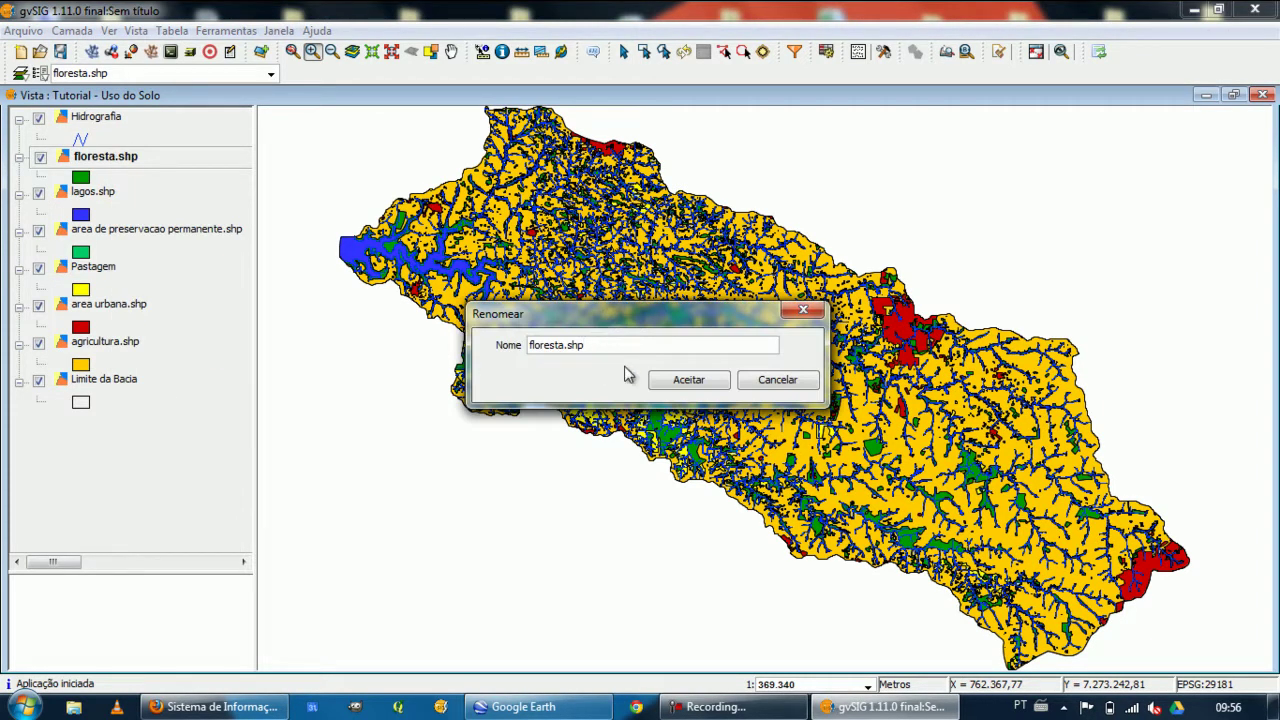
left_click_drag(550, 348, 418, 312)
type("Fl")
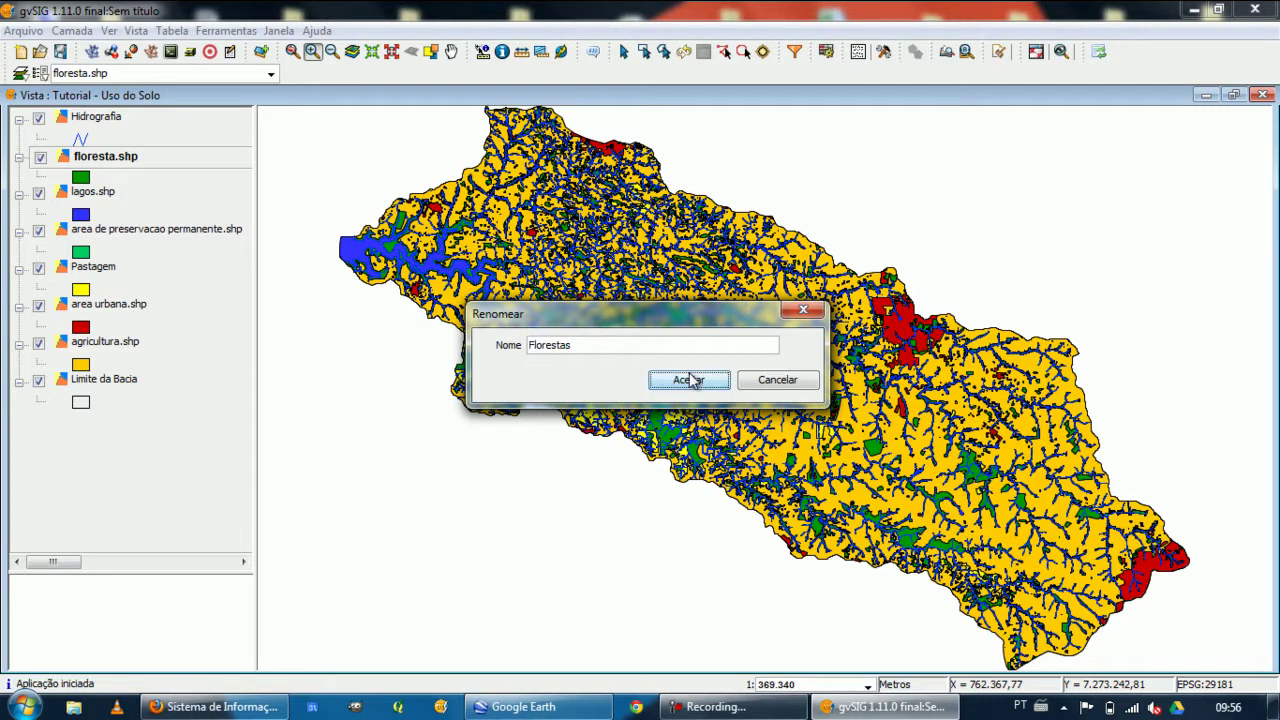
left_click(688, 379)
- Rename the lagos.shp layer as Lagos
right_click(100, 197)
left_click(158, 228)
left_click_drag(550, 347, 403, 317)
type("La")
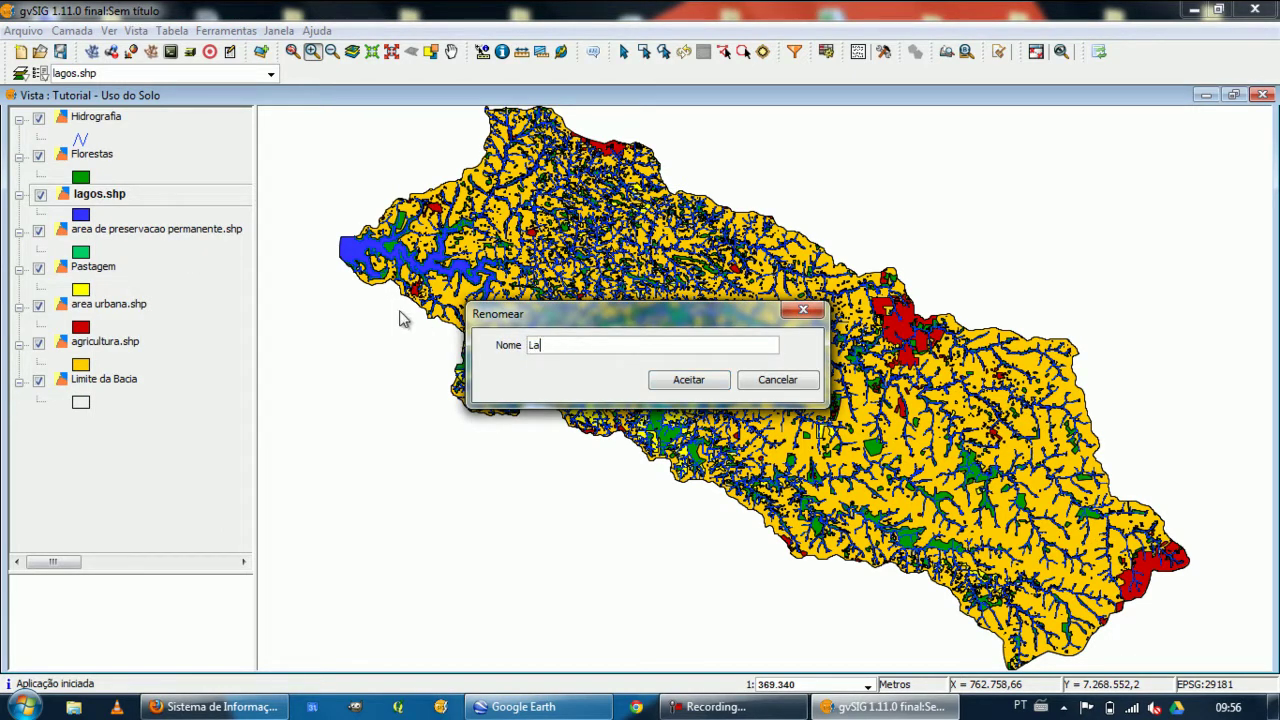
type("gos")
key("Return")
left_click(400, 316)
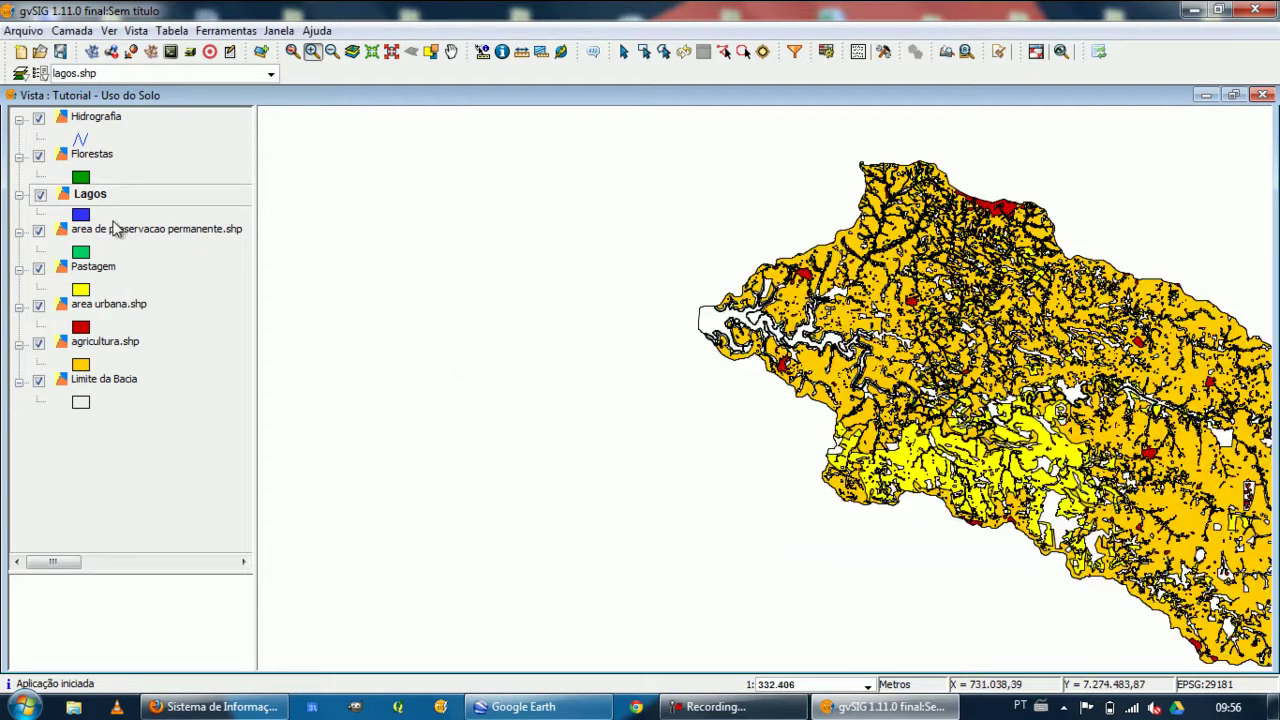
- Rename the area de preservacao permanente.shp layer as A.P.P
left_click(126, 233)
right_click(127, 238)
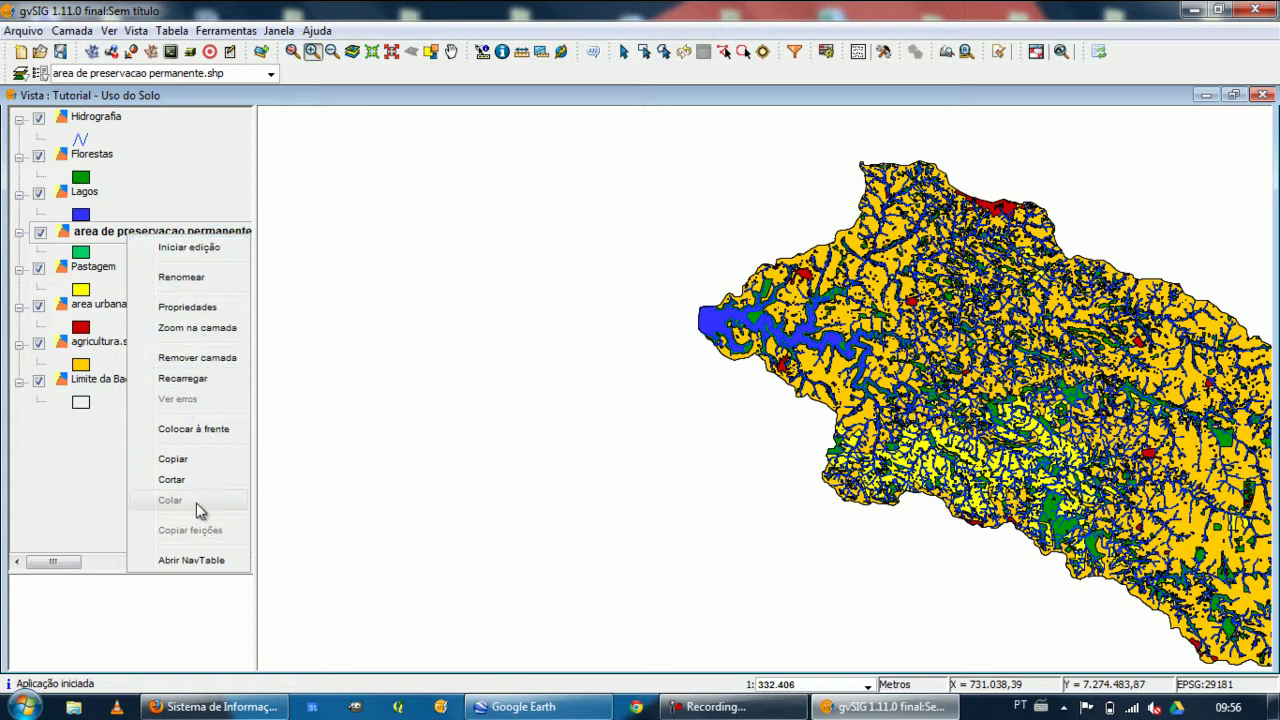
left_click(180, 277)
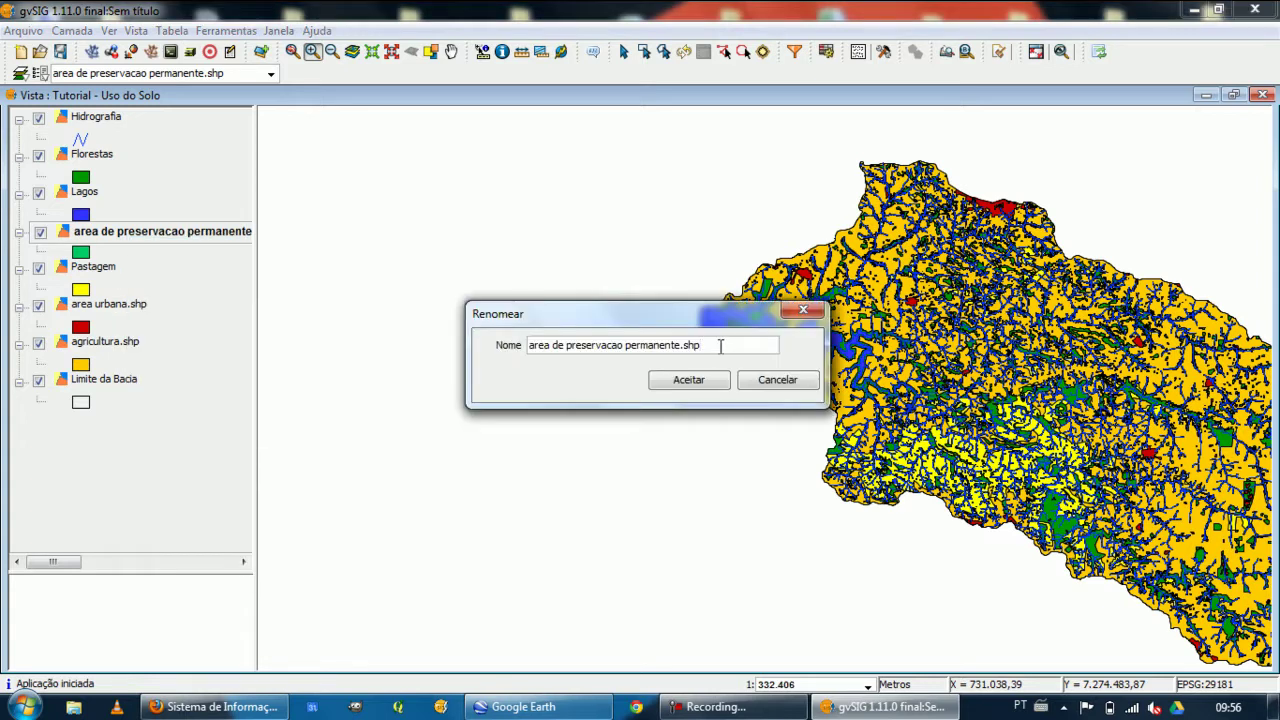
triple_click(623, 338)
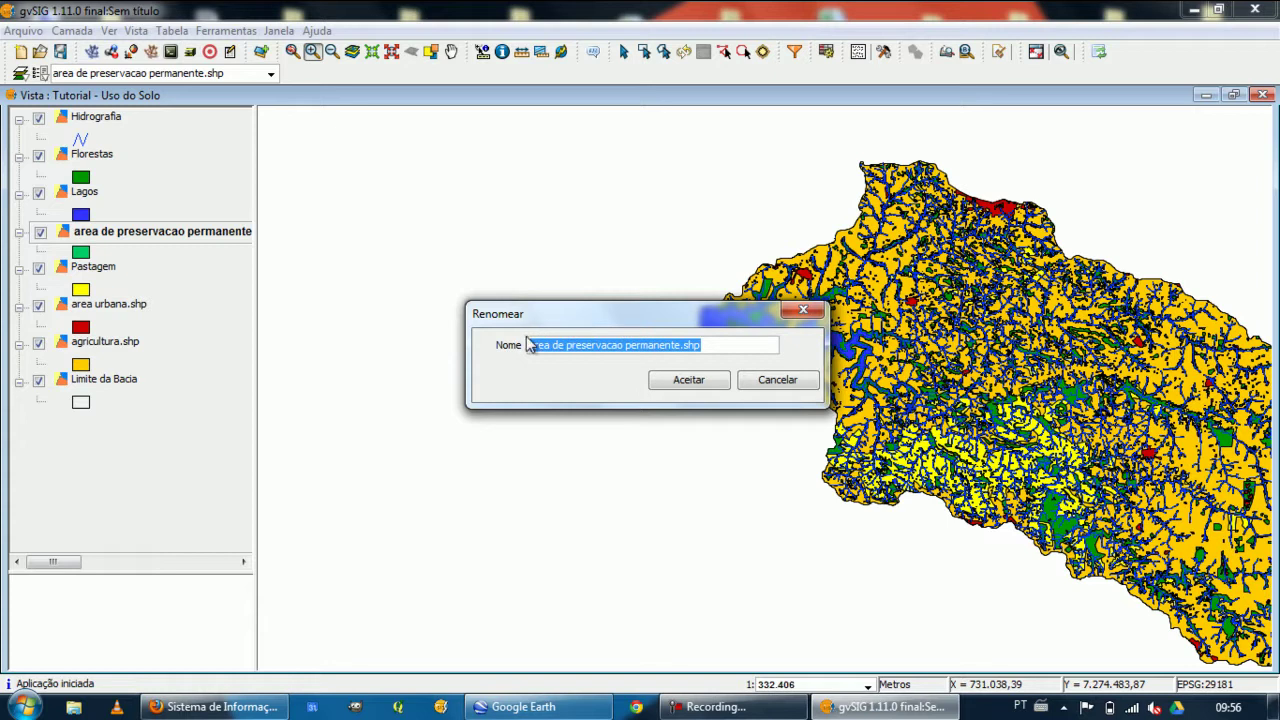
type("A.P.P")
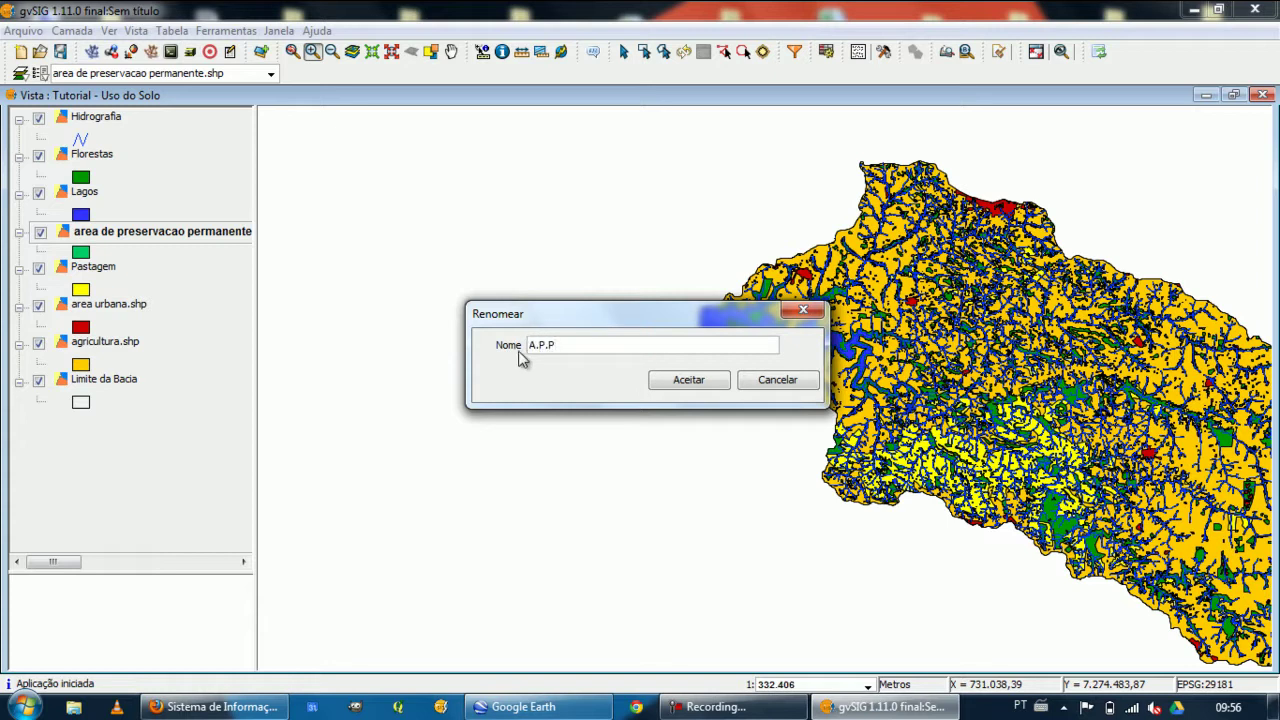
left_click(688, 380)
- Rename the area urbana.shp layer as Área Urbana
left_click(103, 270)
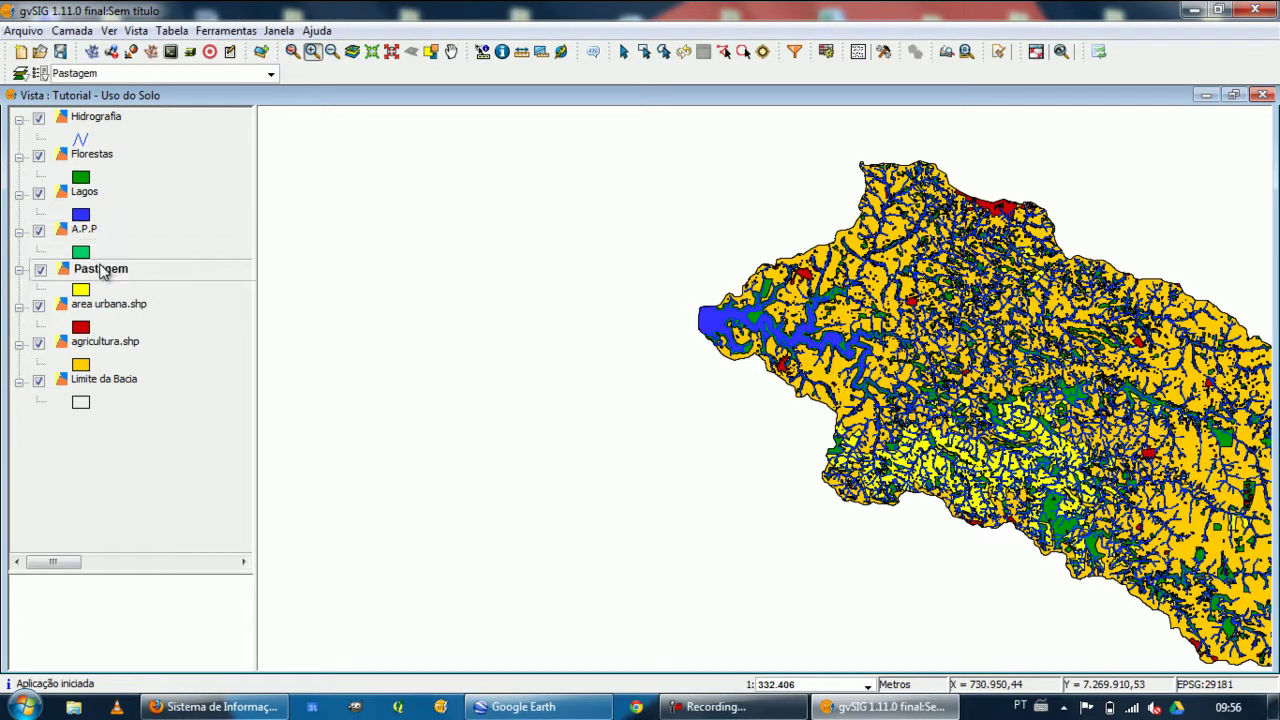
right_click(108, 308)
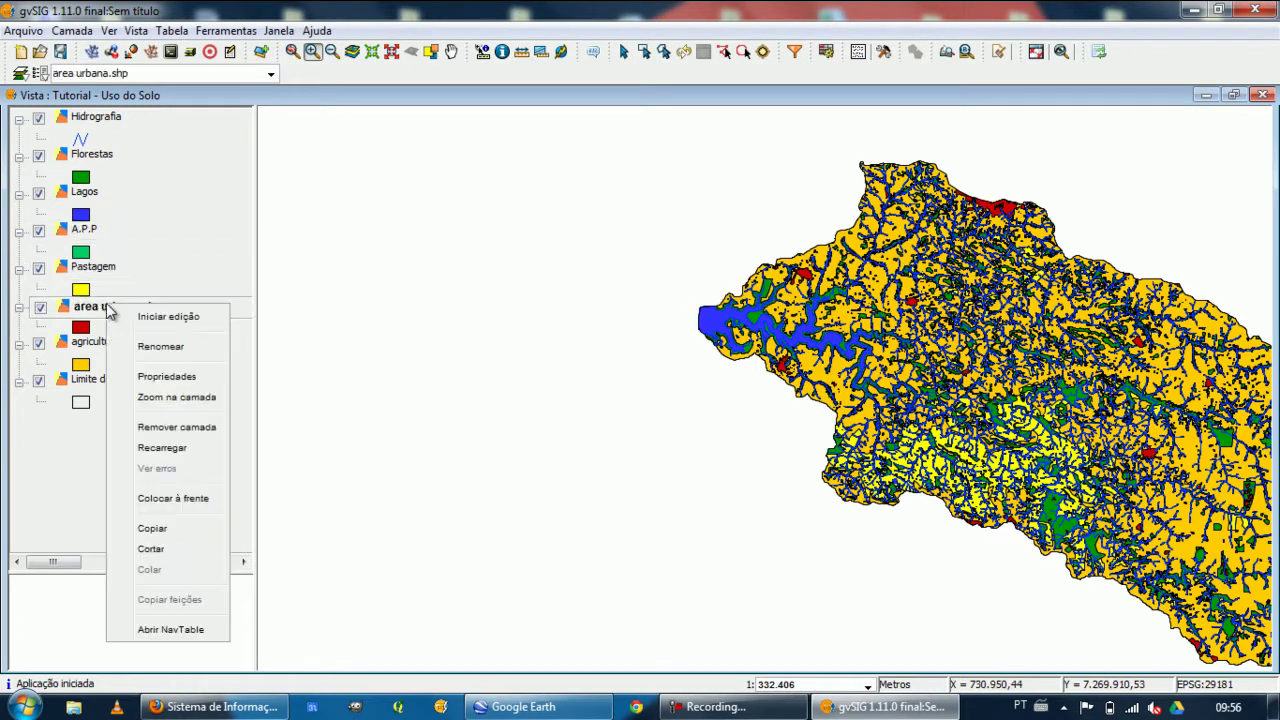
left_click(117, 341)
left_click(615, 344)
left_click_drag(615, 344, 457, 347)
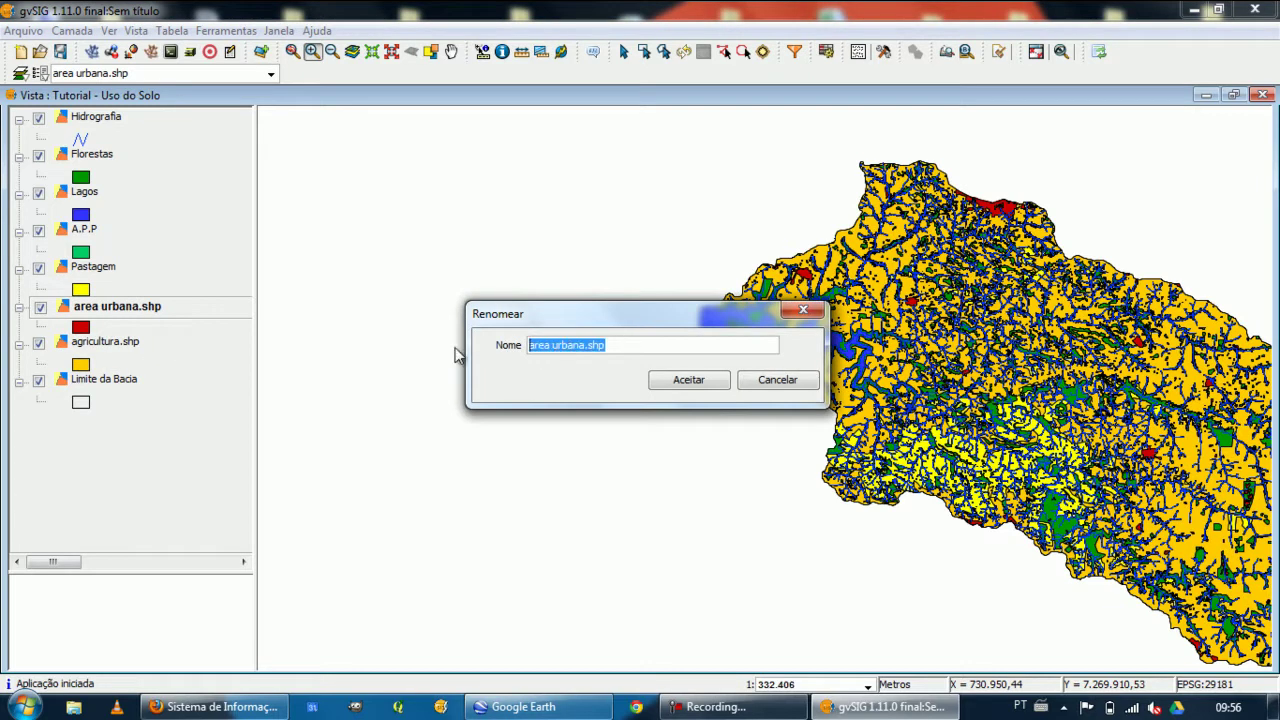
type("A")
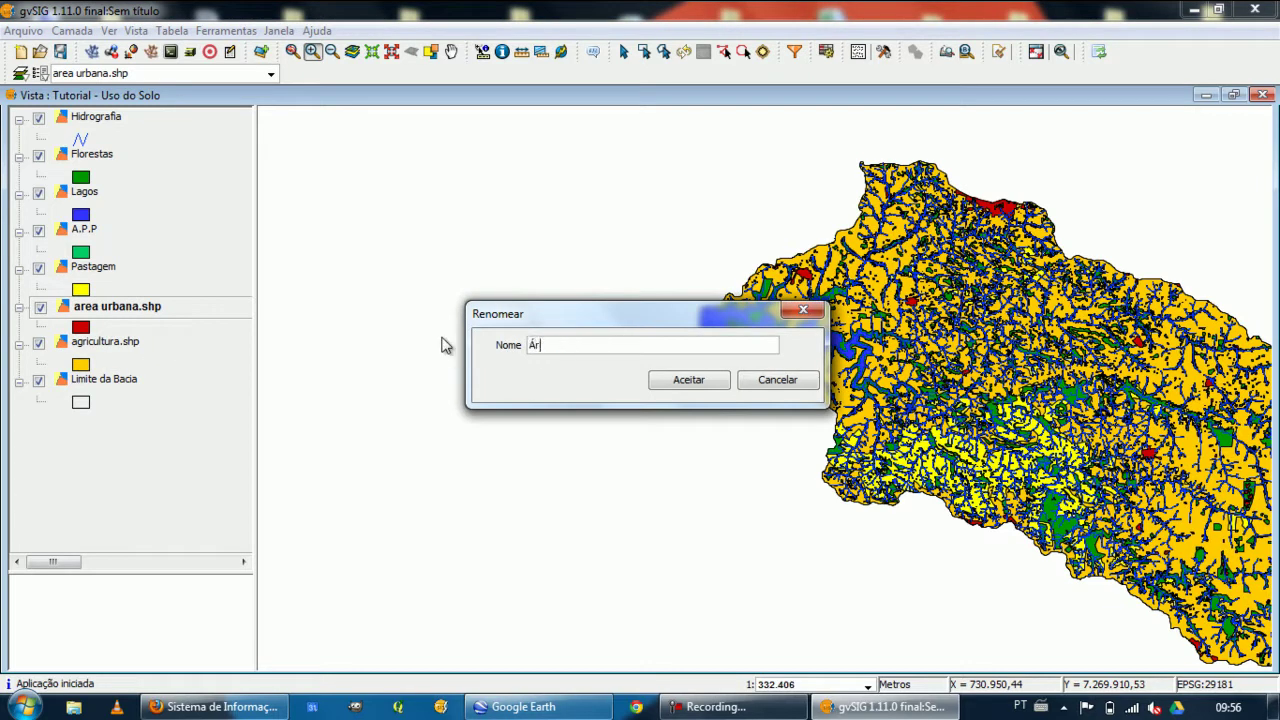
type("rea Urbana")
key("Return")
- Rename the agricultura.shp layer as Agricultura
right_click(95, 350)
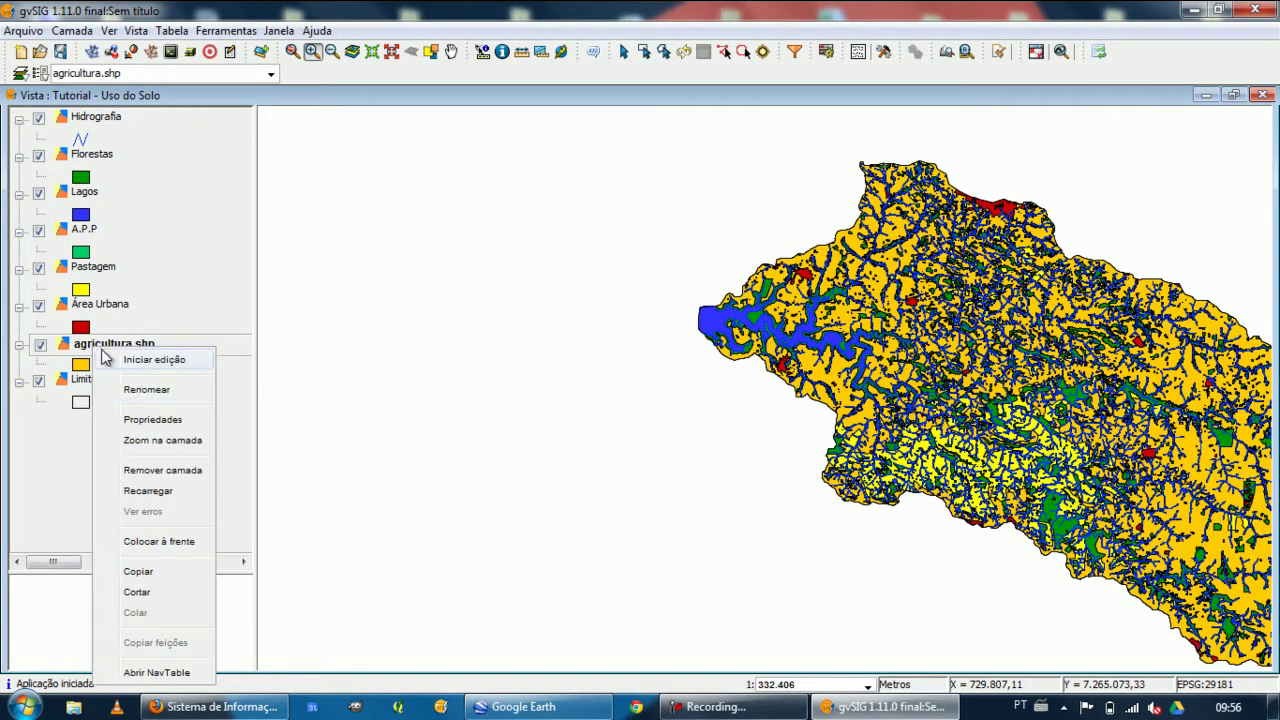
left_click(138, 390)
key("ctrl+a")
type("Agr")
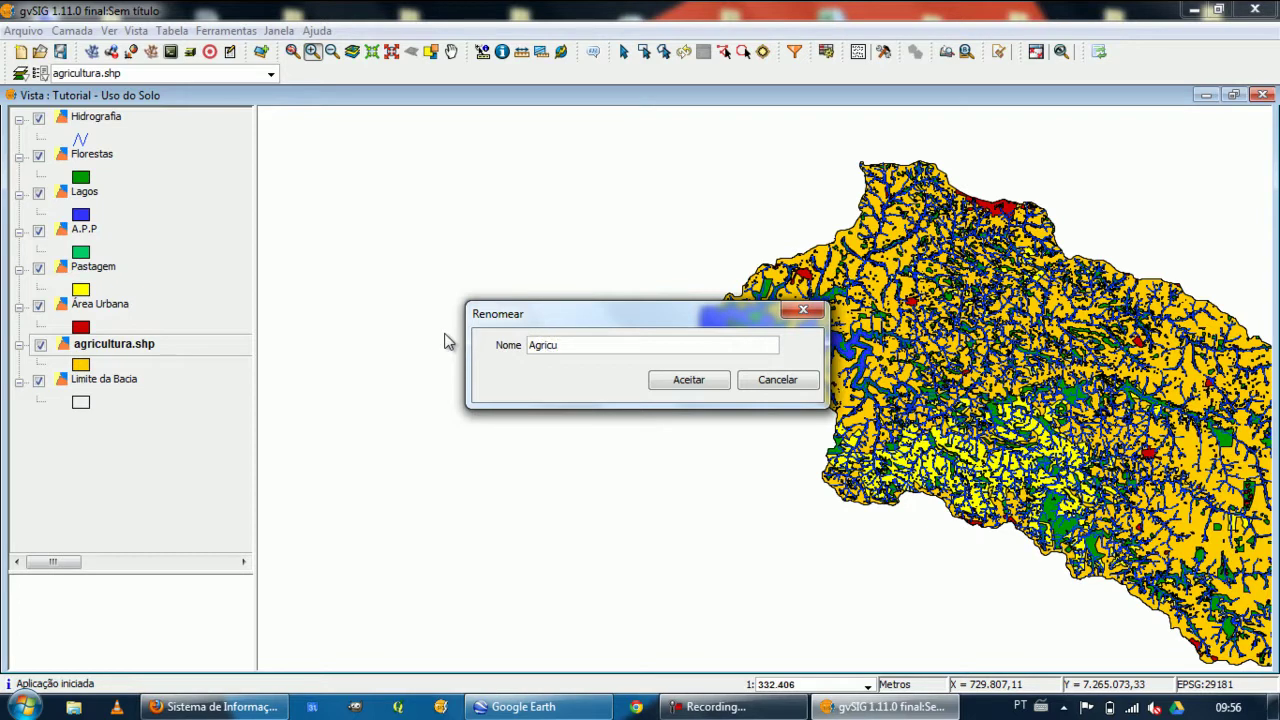
key("Return")
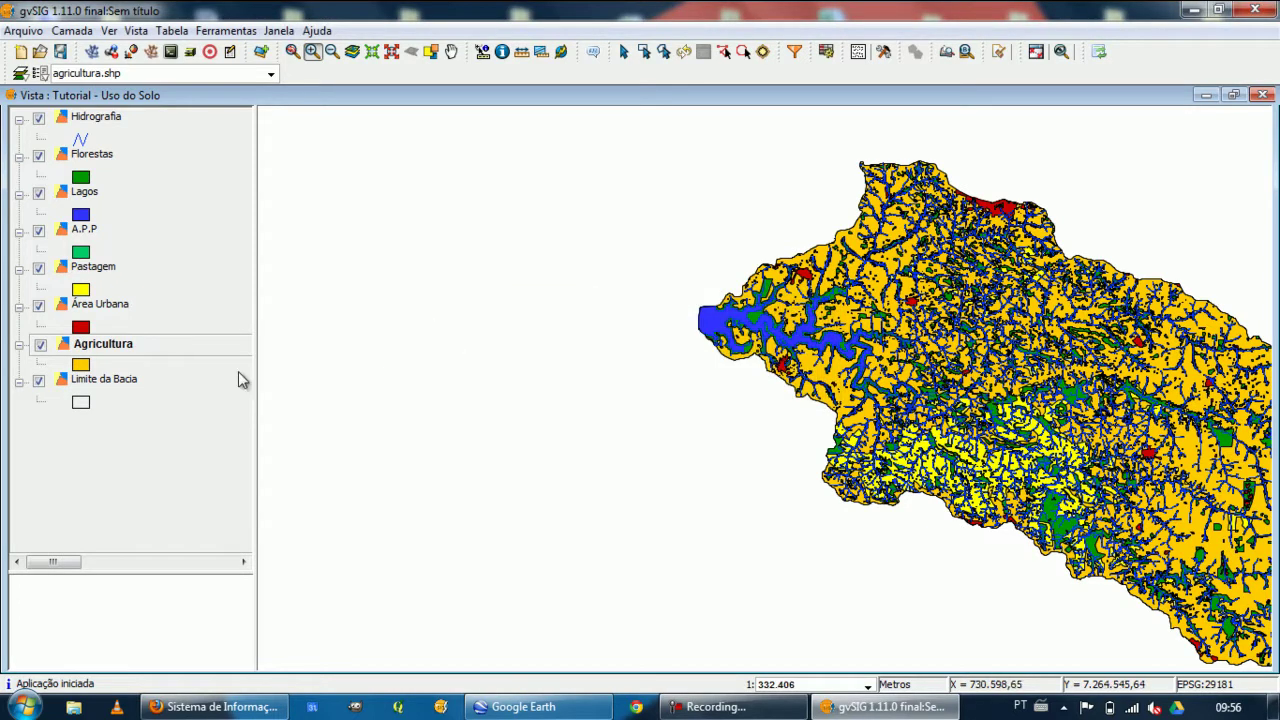
- Make Limite da Bacia the active layer and inspect the western lake area and a nearby urban patch up close, returning to the whole basin
left_click(134, 385)
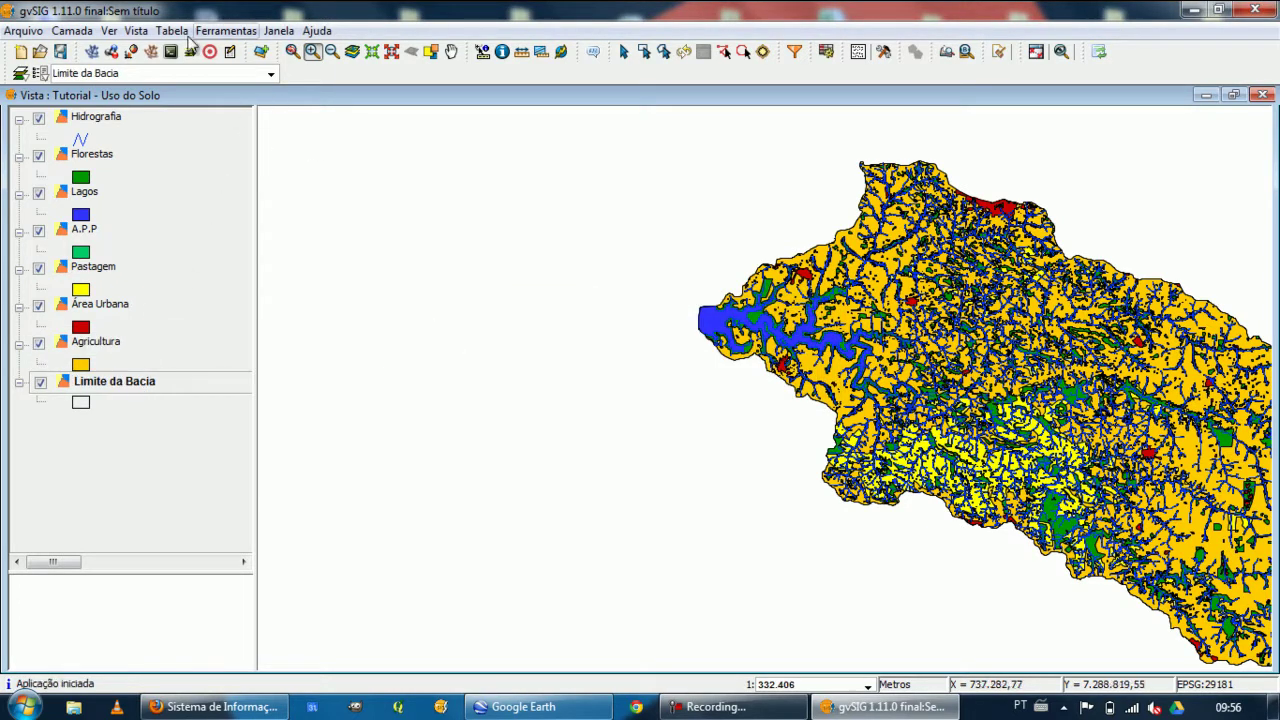
left_click(293, 53)
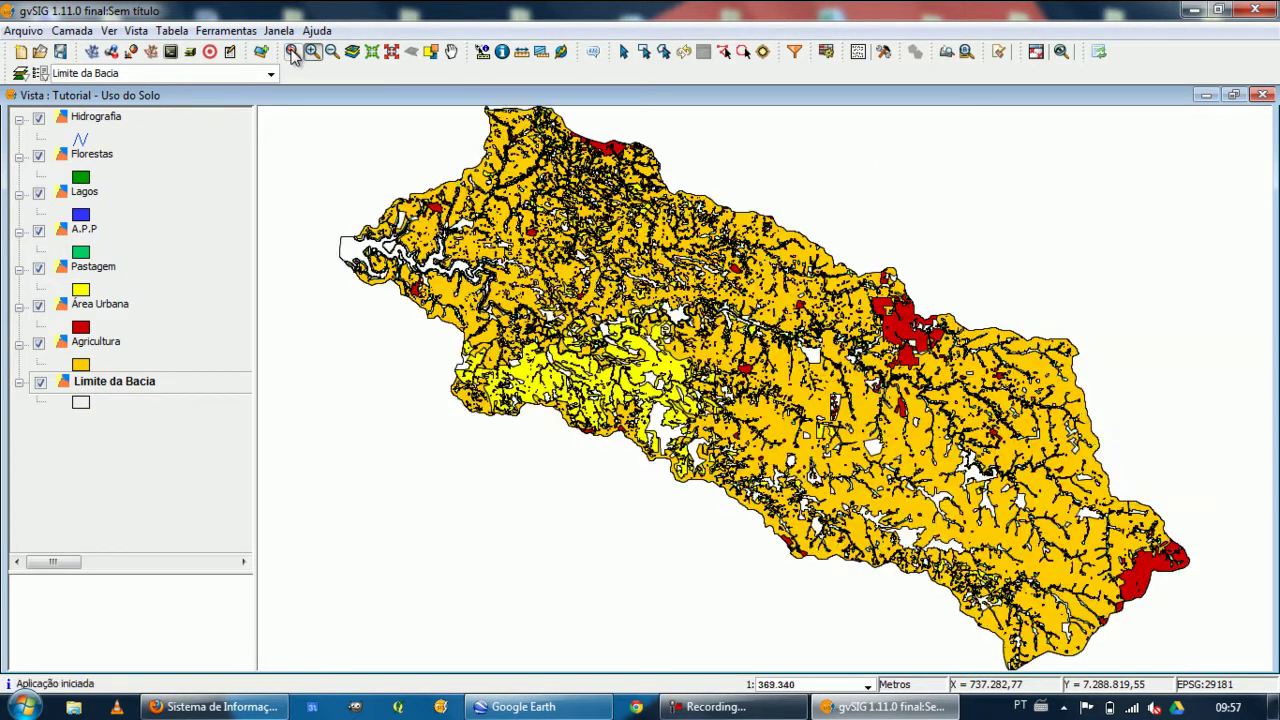
left_click(314, 57)
left_click_drag(428, 178, 604, 348)
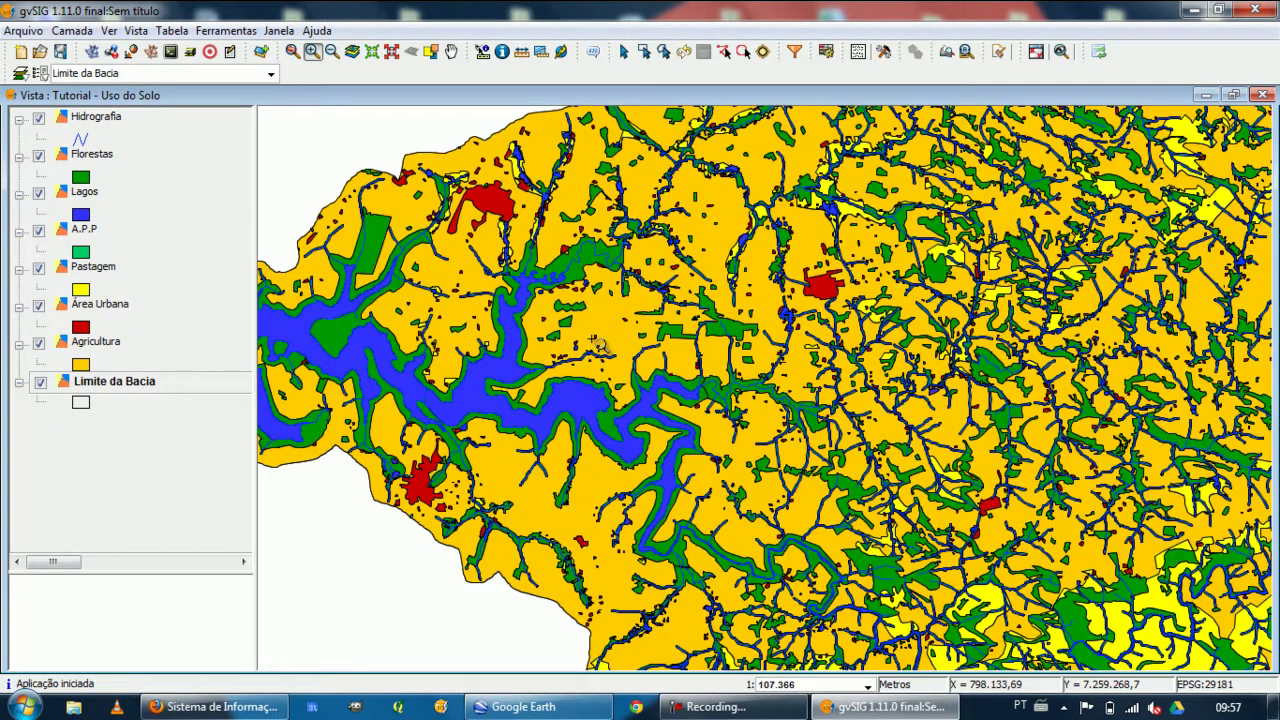
left_click_drag(746, 215, 925, 338)
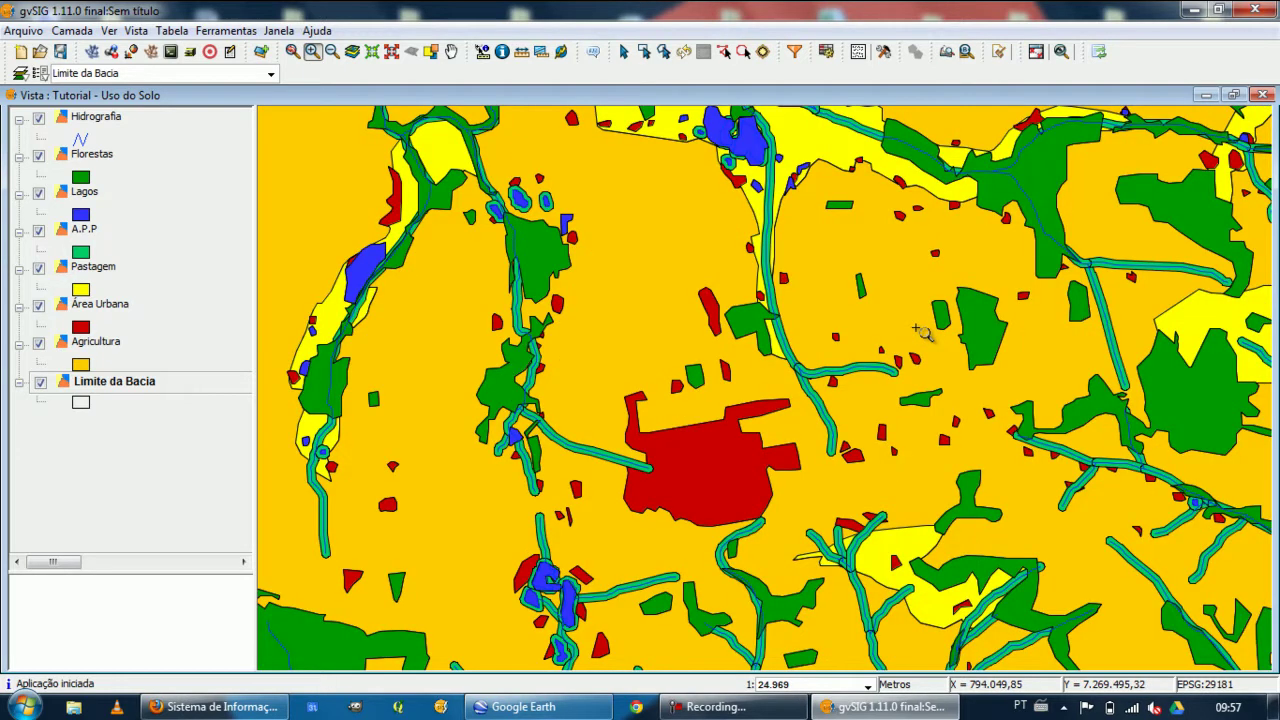
left_click(292, 54)
left_click(292, 54)
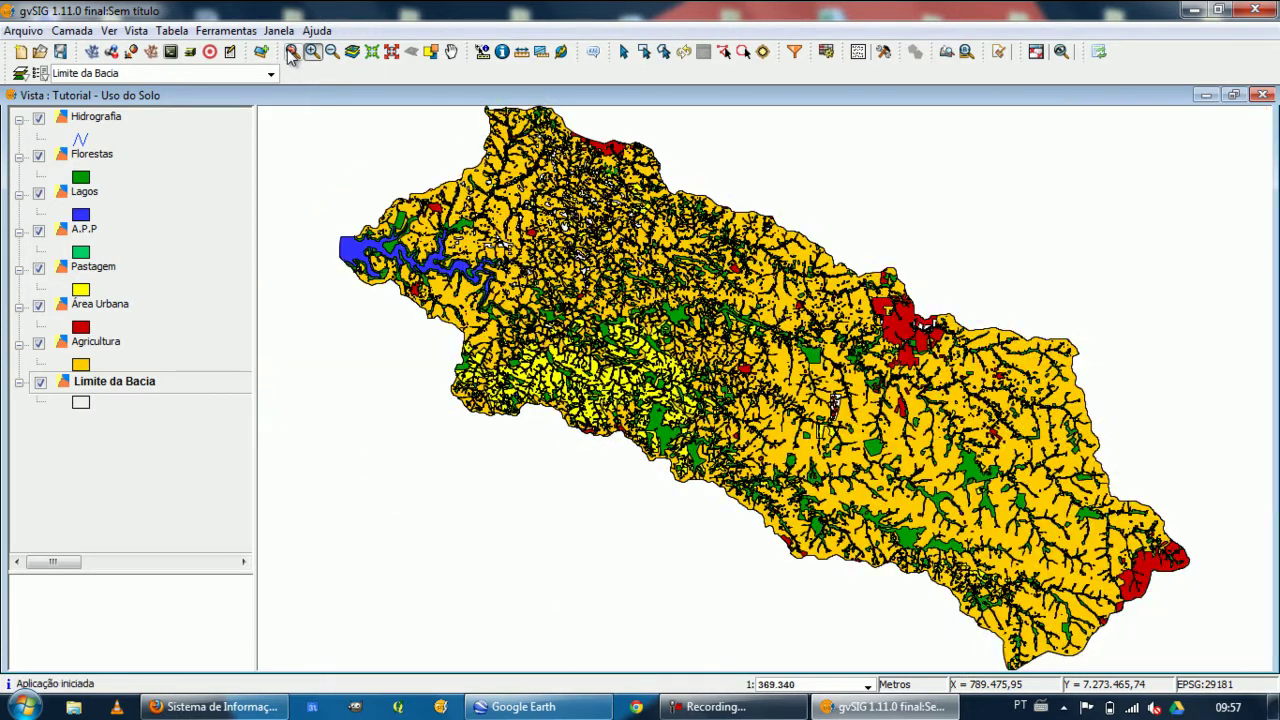
- Zoom out from the basin and back to the full extent twice, and enlarge and reduce the map around its centre
left_click(333, 53)
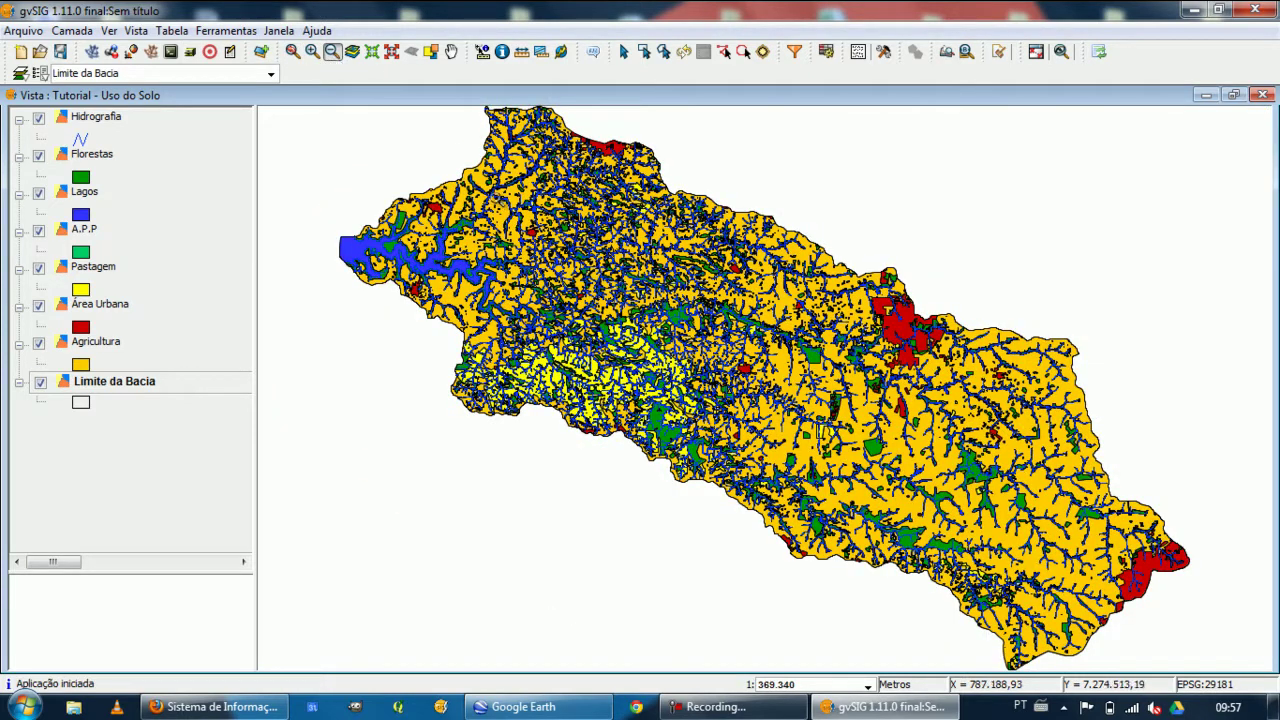
left_click(617, 322)
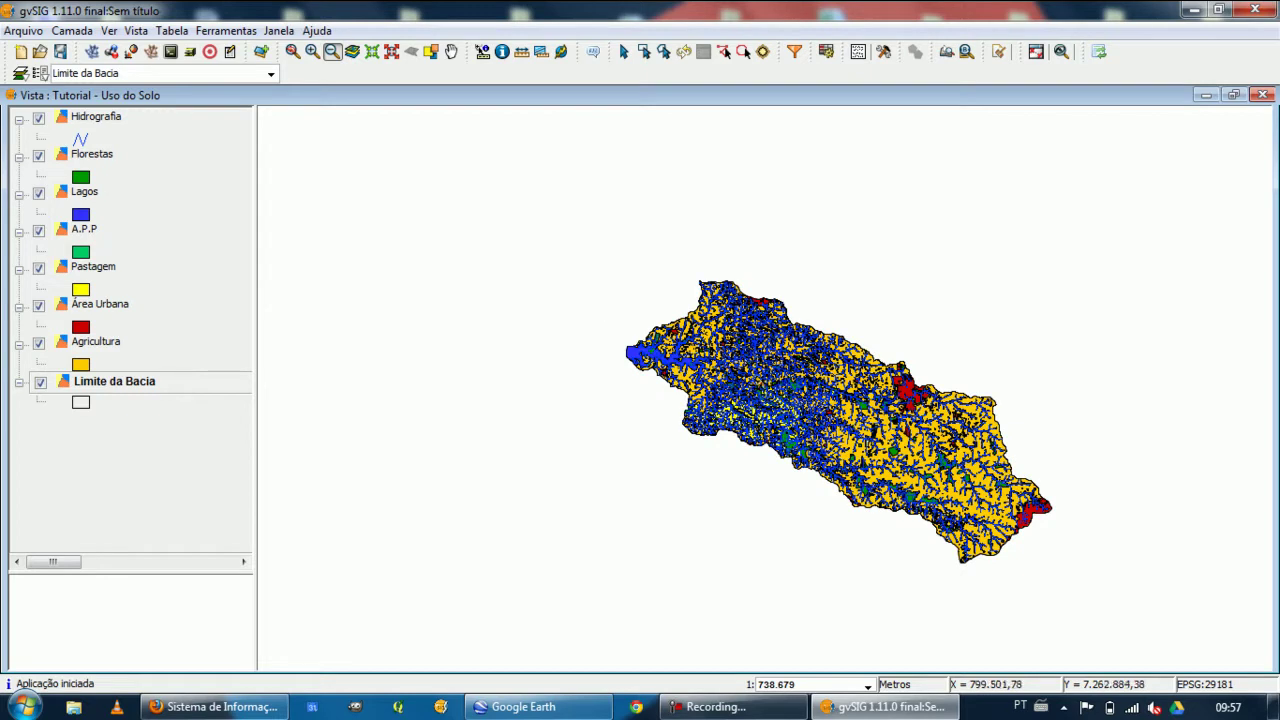
left_click(351, 55)
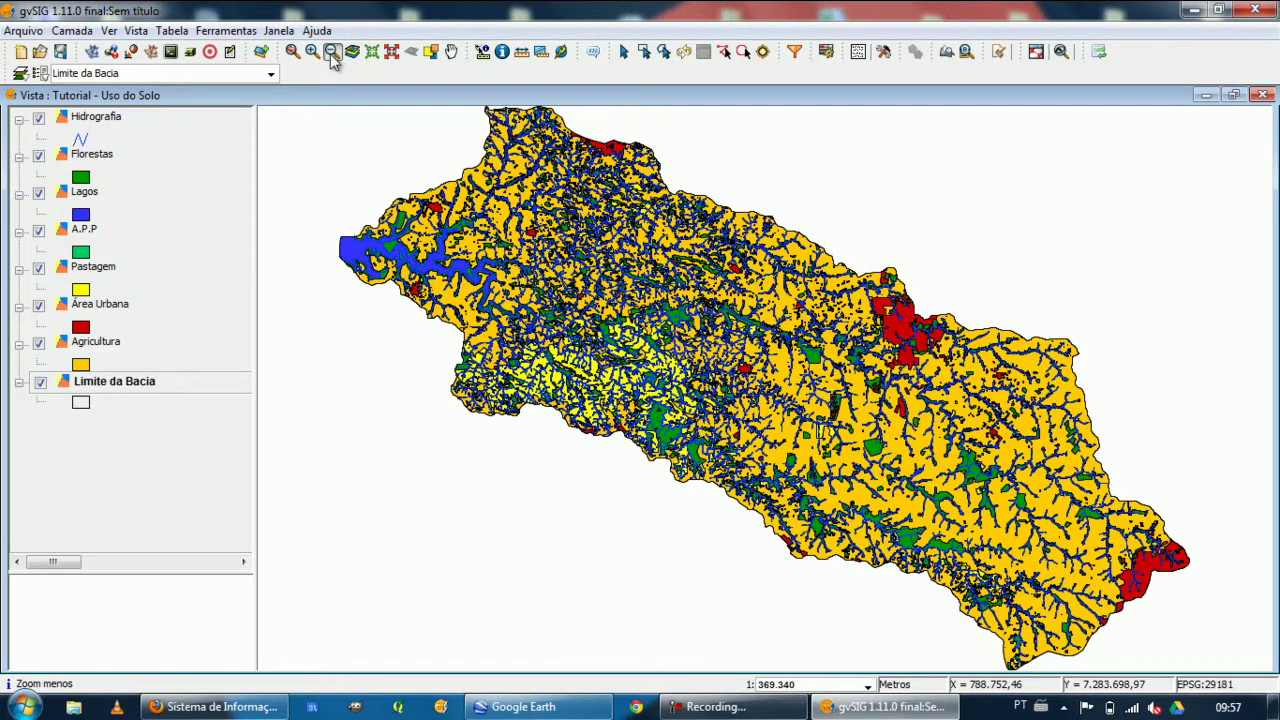
left_click(333, 53)
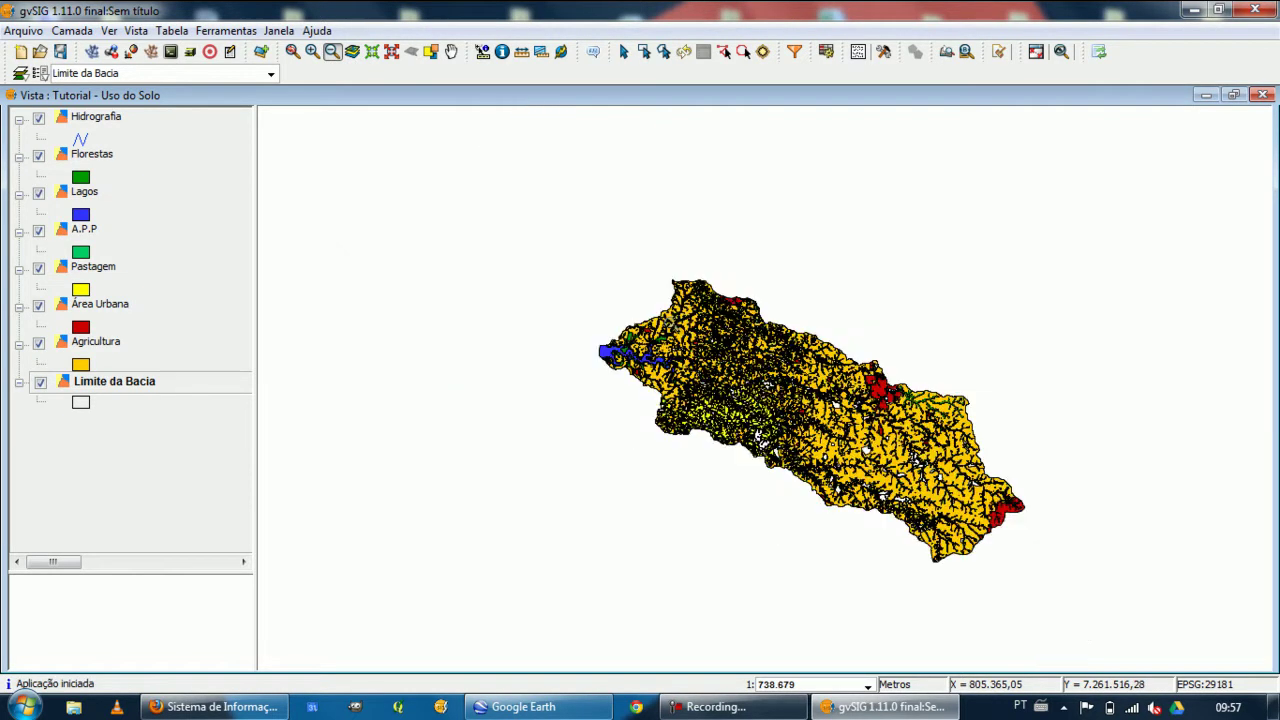
left_click(355, 53)
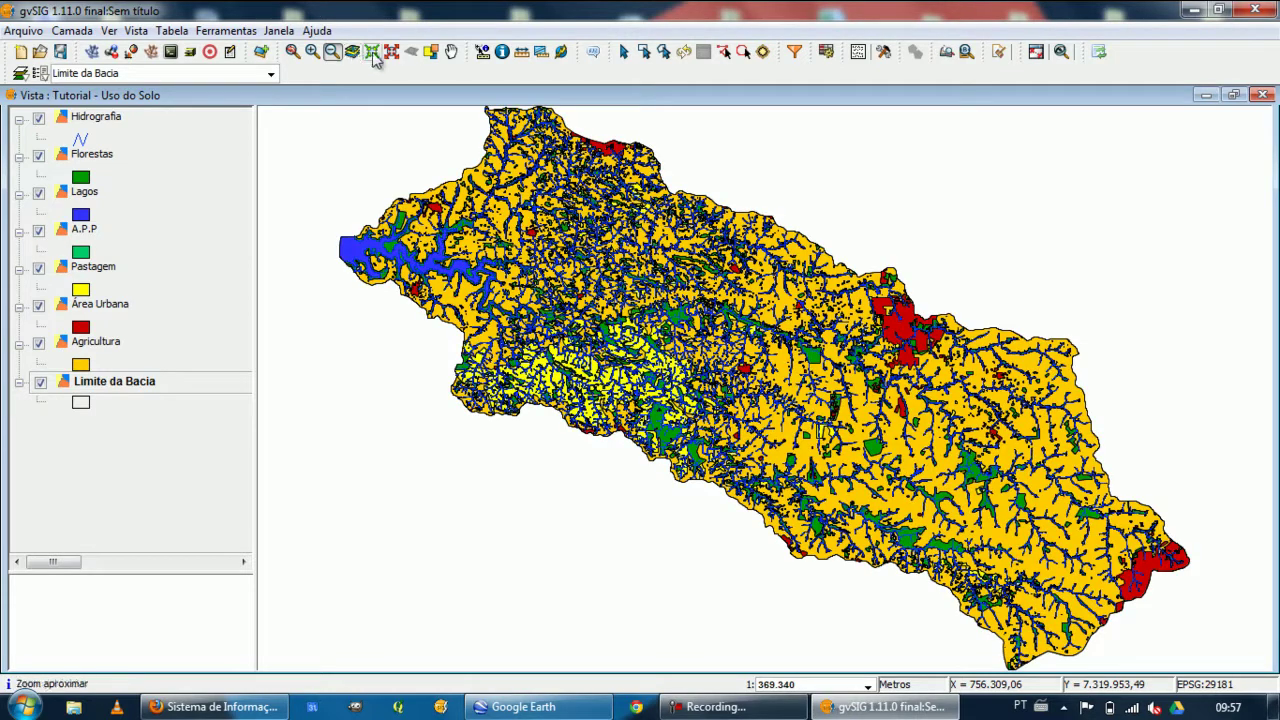
left_click(370, 55)
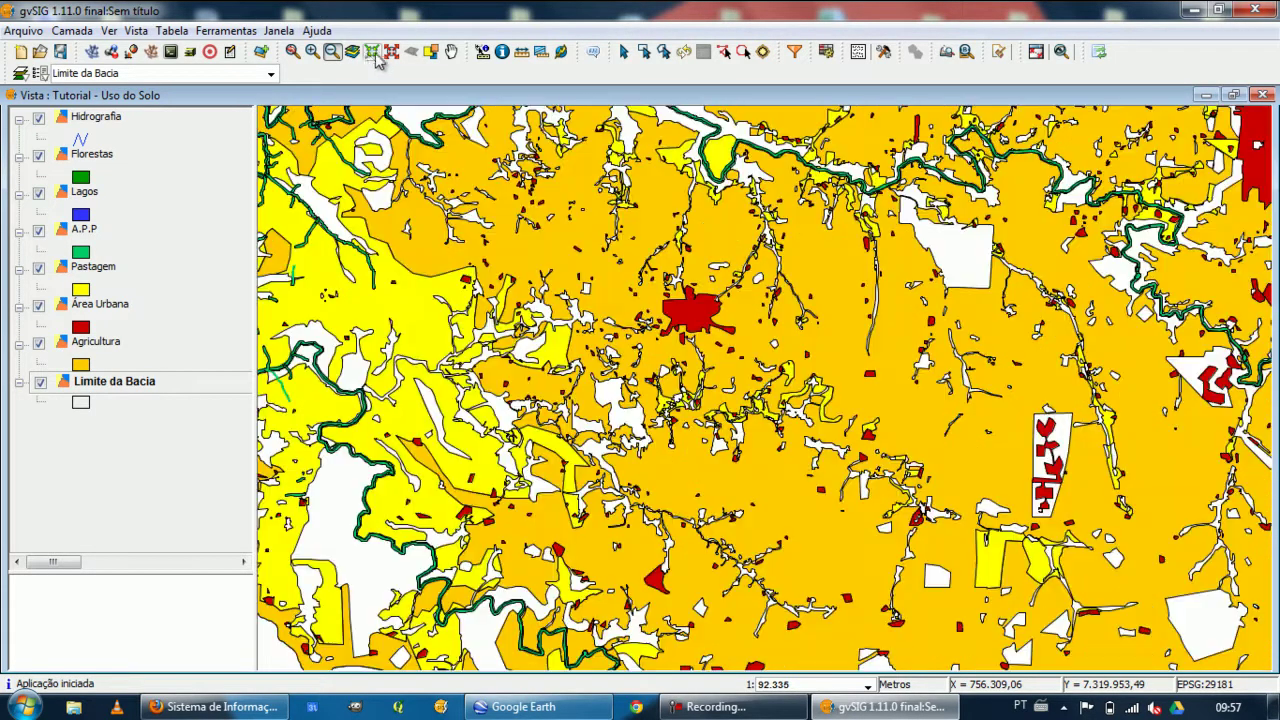
left_click(391, 53)
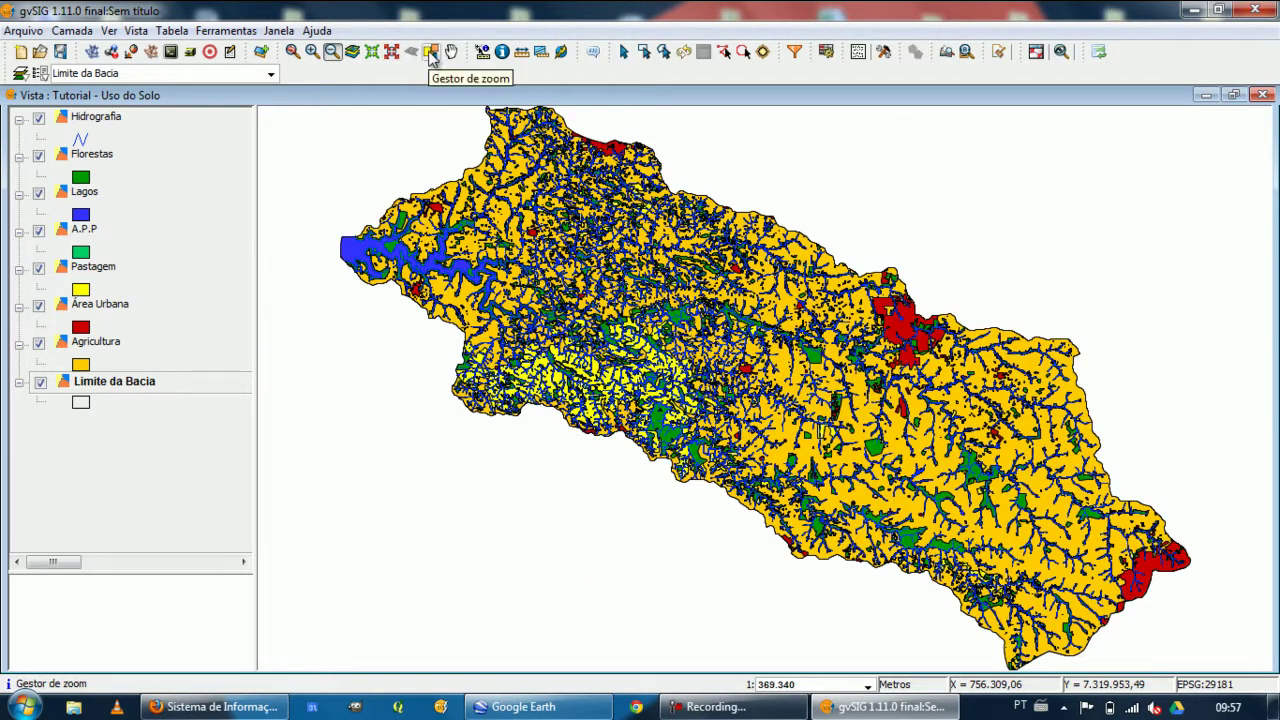
- Pan the basin map back and forth across the view
left_click(451, 52)
left_click_drag(586, 287, 786, 277)
left_click_drag(1053, 380, 674, 377)
mouse_move(600, 393)
left_mouse_down()
mouse_move(780, 393)
mouse_move(749, 397)
left_mouse_up()
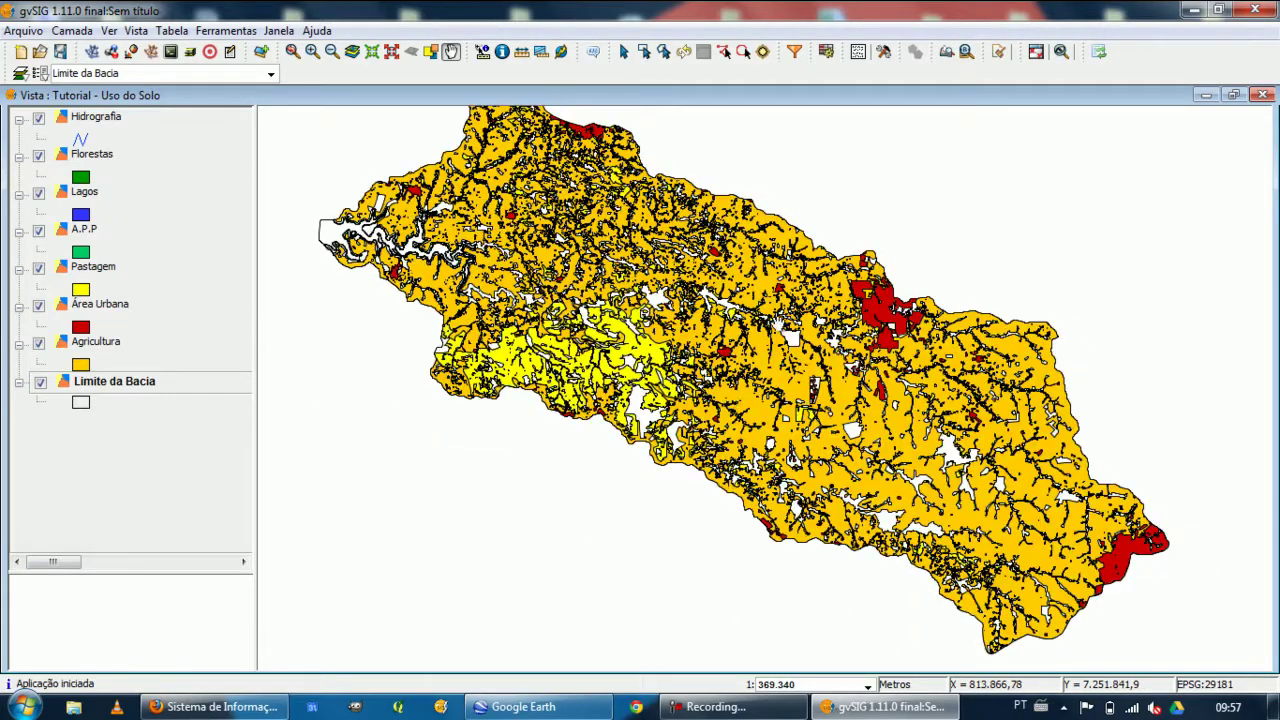
- Query the attributes of the Limite da Bacia polygon and close the results
left_click(503, 53)
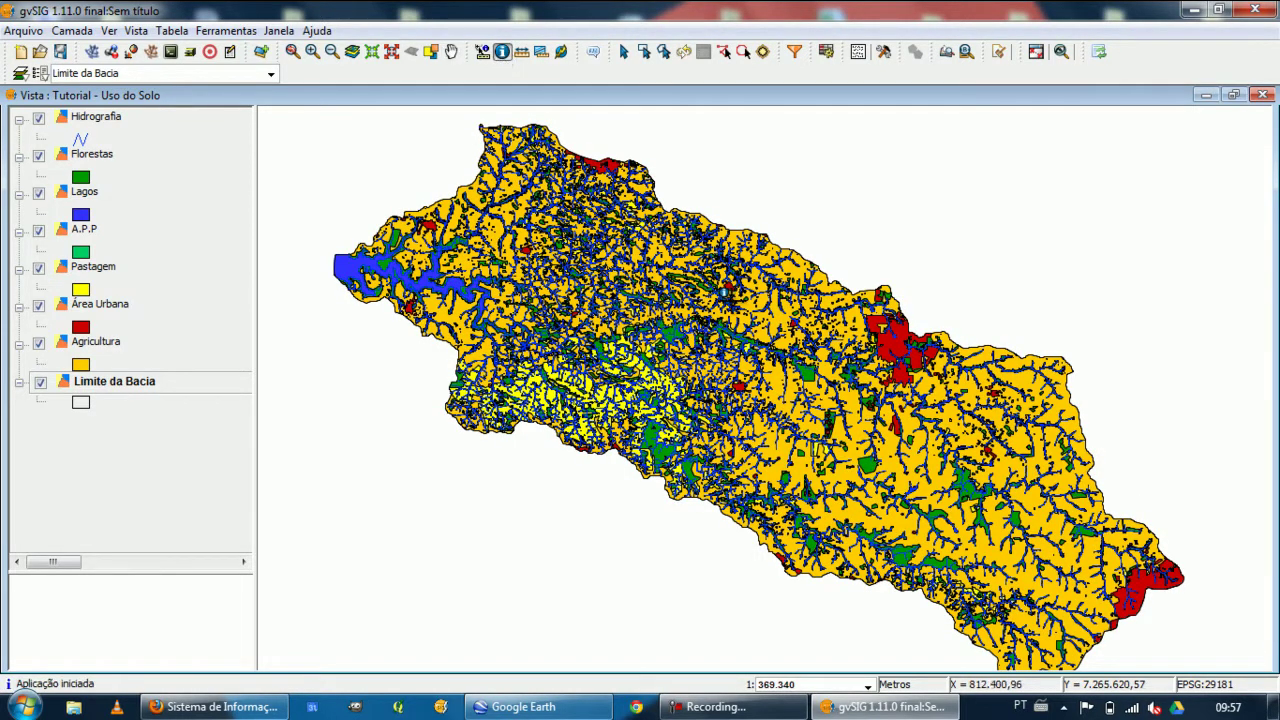
left_click(732, 294)
left_click_drag(437, 152, 474, 186)
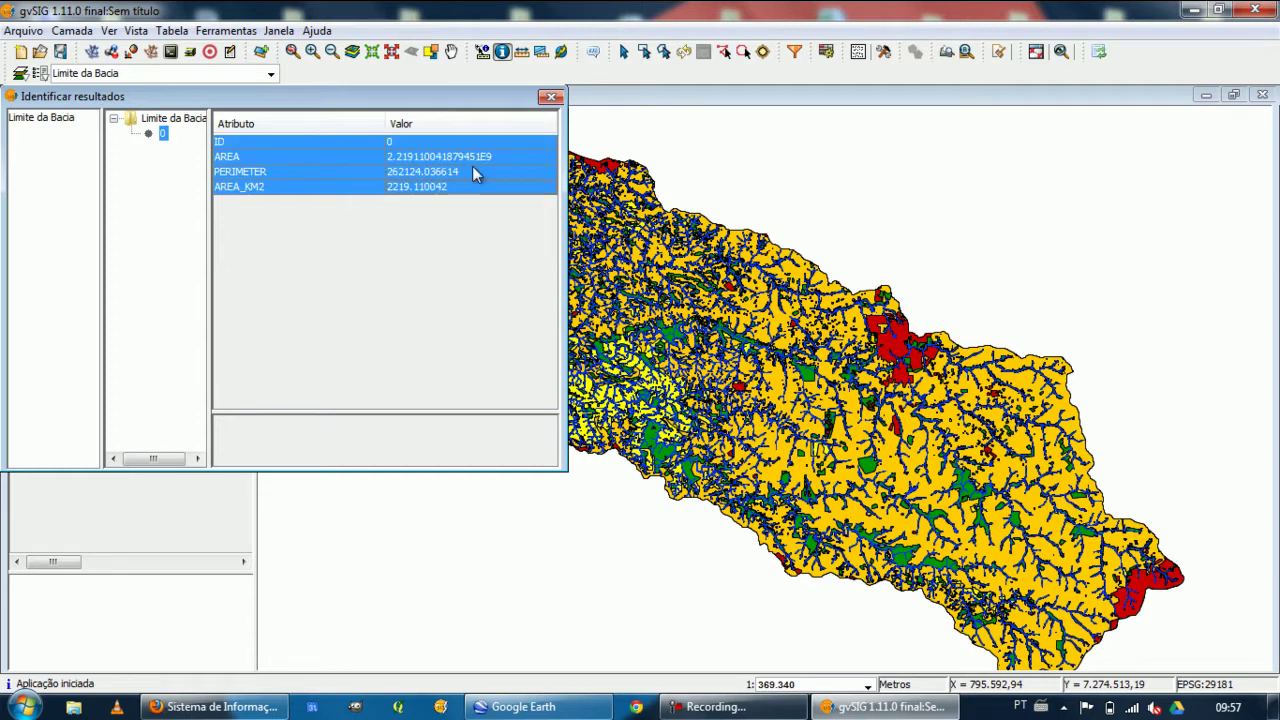
left_click(552, 98)
- Make Florestas the active layer and select two neighbouring forest polygons near the basin's southern edge by point, one after the other
left_click(626, 53)
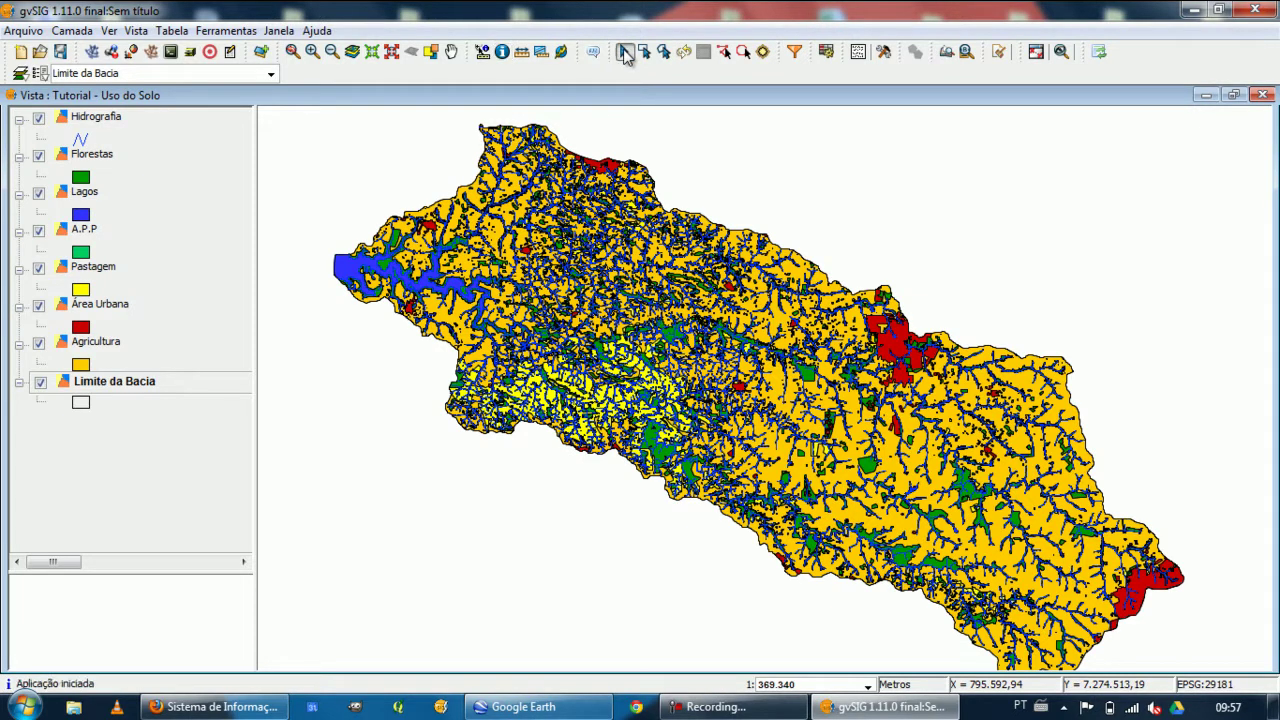
left_click(100, 157)
left_click(658, 442)
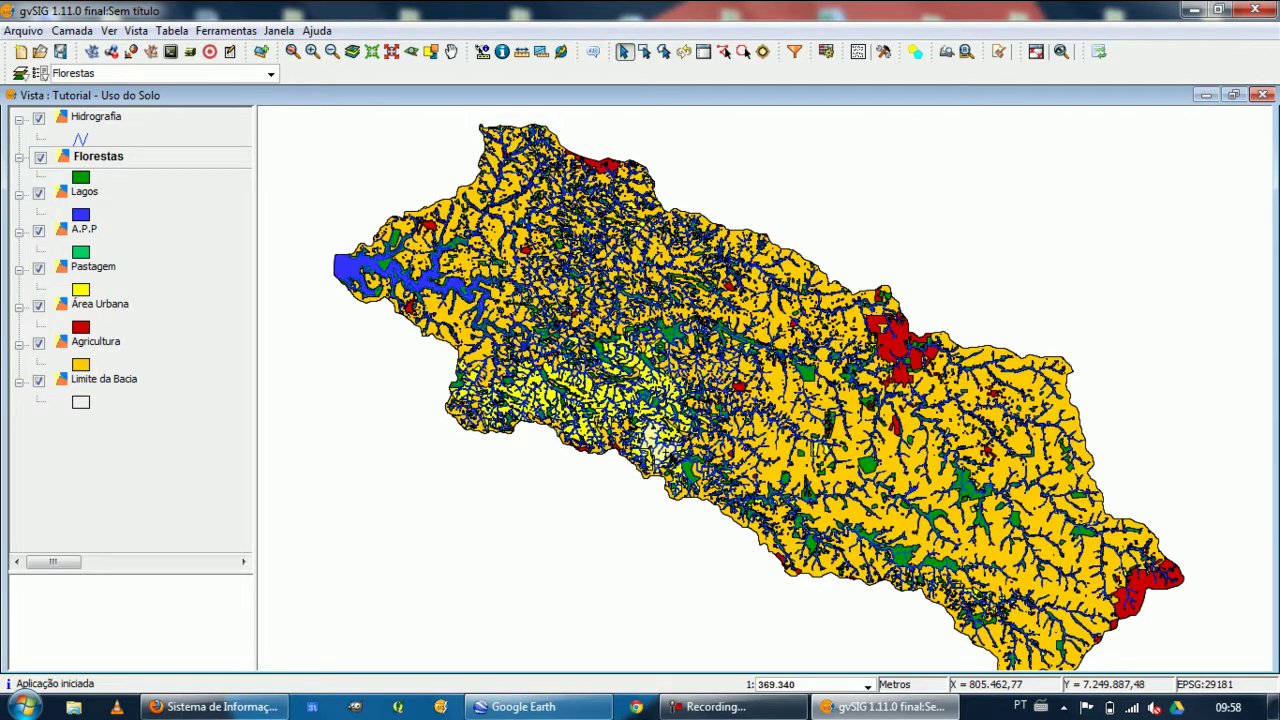
left_click(690, 468)
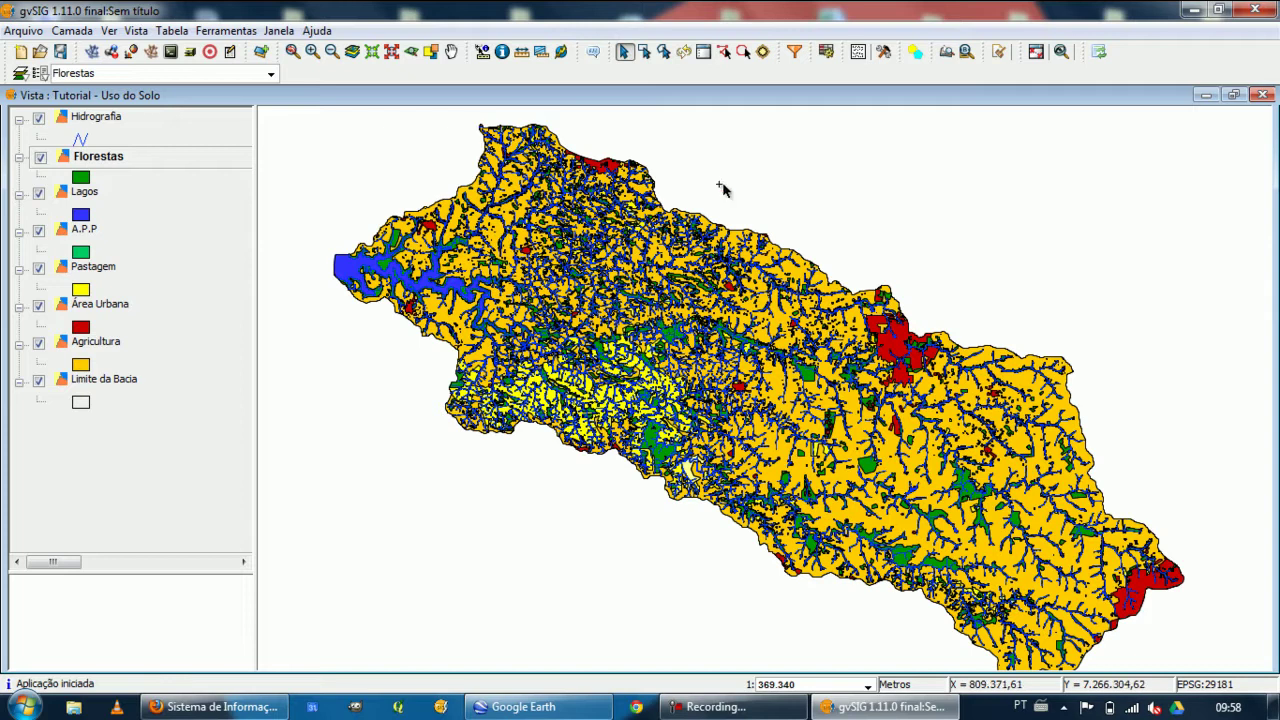
- Select Florestas features with a rectangle covering nearly the whole basin, and replace that selection with one made by a freely drawn polygon
left_click(644, 51)
left_click_drag(327, 120, 1134, 663)
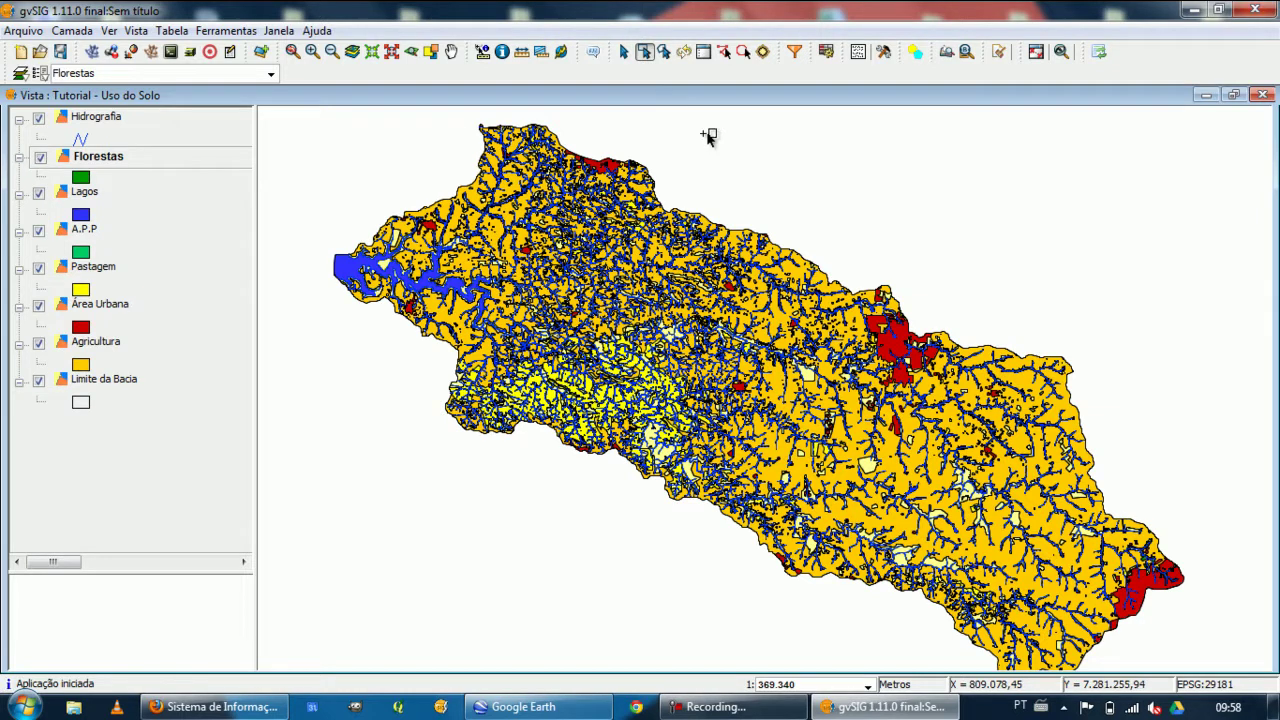
left_click(664, 51)
left_click(766, 186)
left_click(663, 203)
double_click(768, 163)
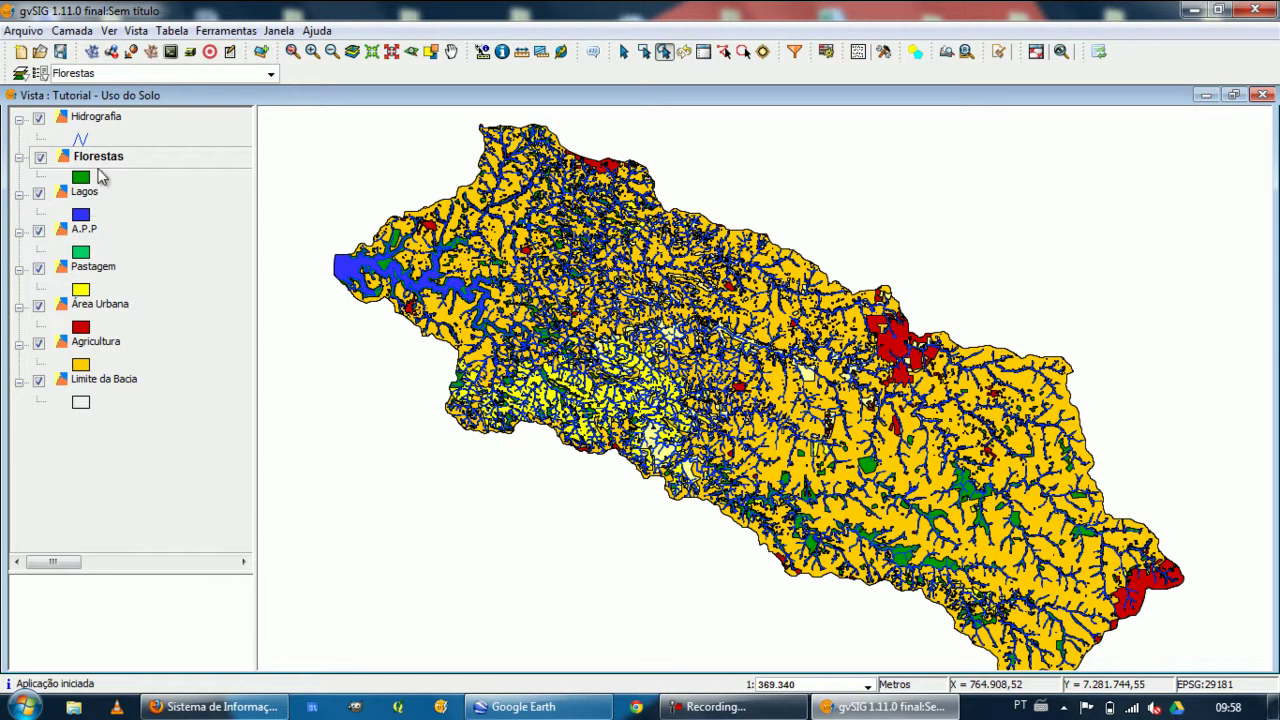
- Open the attribute table of the Florestas layer and enlarge its window to show more records
left_click(826, 52)
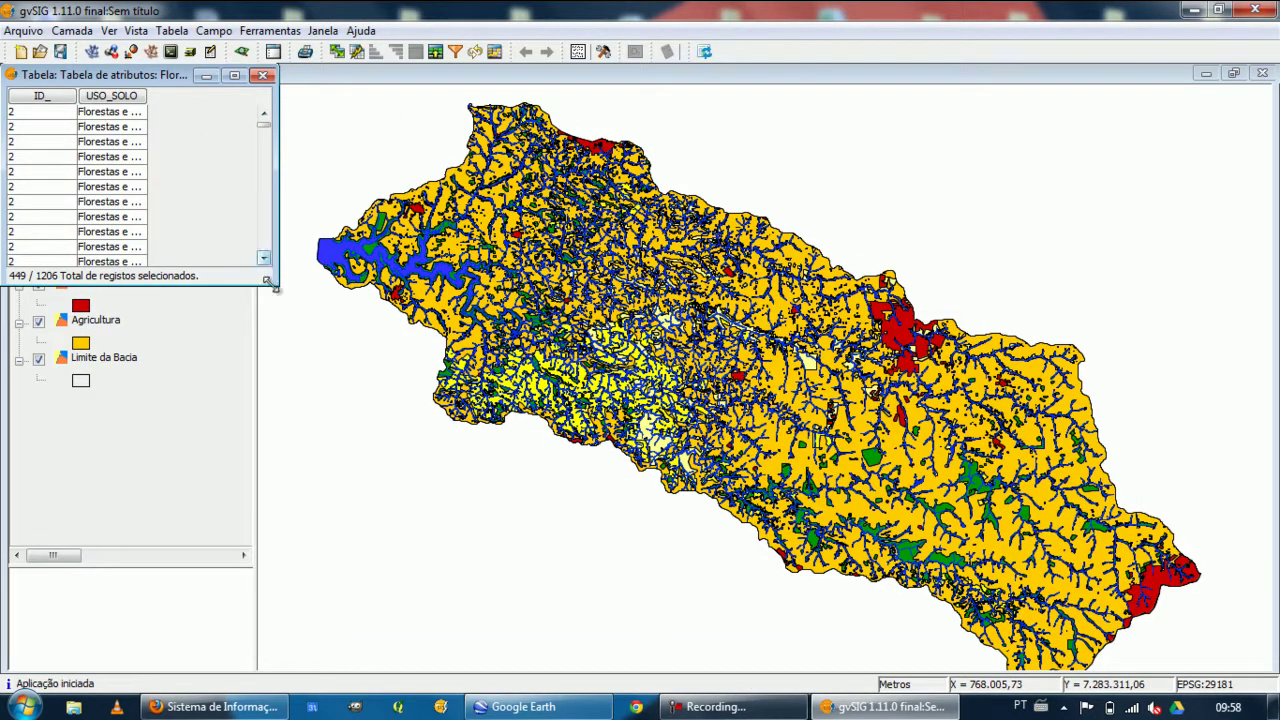
left_click_drag(280, 289, 379, 407)
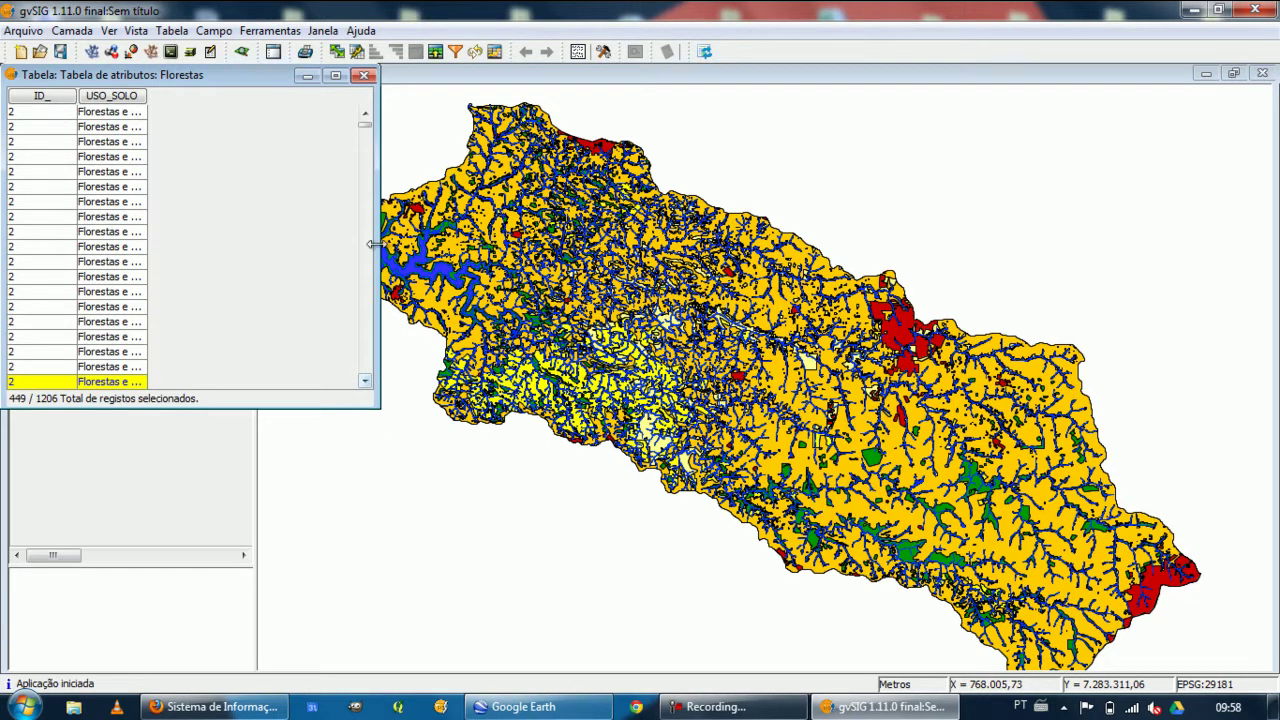
left_click_drag(365, 122, 365, 190)
- Select individual Florestas records and a block of twelve consecutive records partway down the attribute table
left_click(132, 183)
left_click(128, 260)
left_click_drag(130, 138, 136, 307)
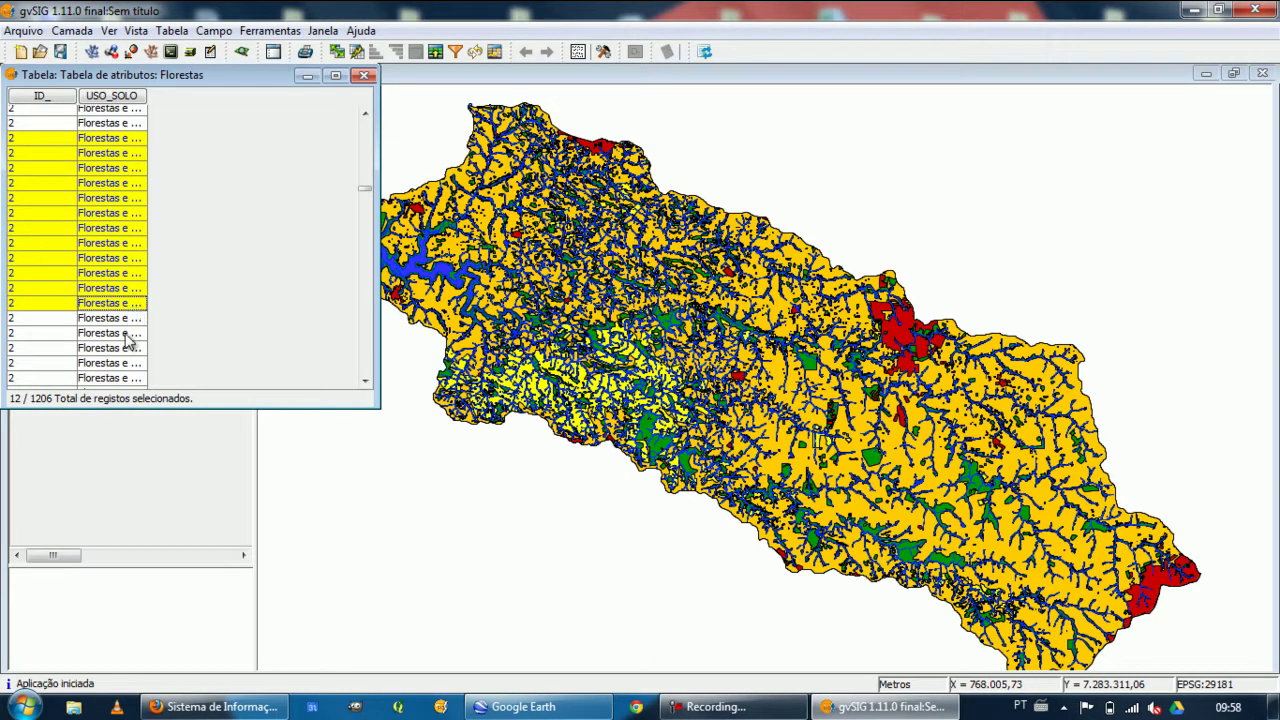
left_click(126, 330)
- Select a long run of consecutive Florestas records starting from the beginning of the attribute table
left_click_drag(365, 188, 366, 114)
left_click_drag(120, 111, 155, 304)
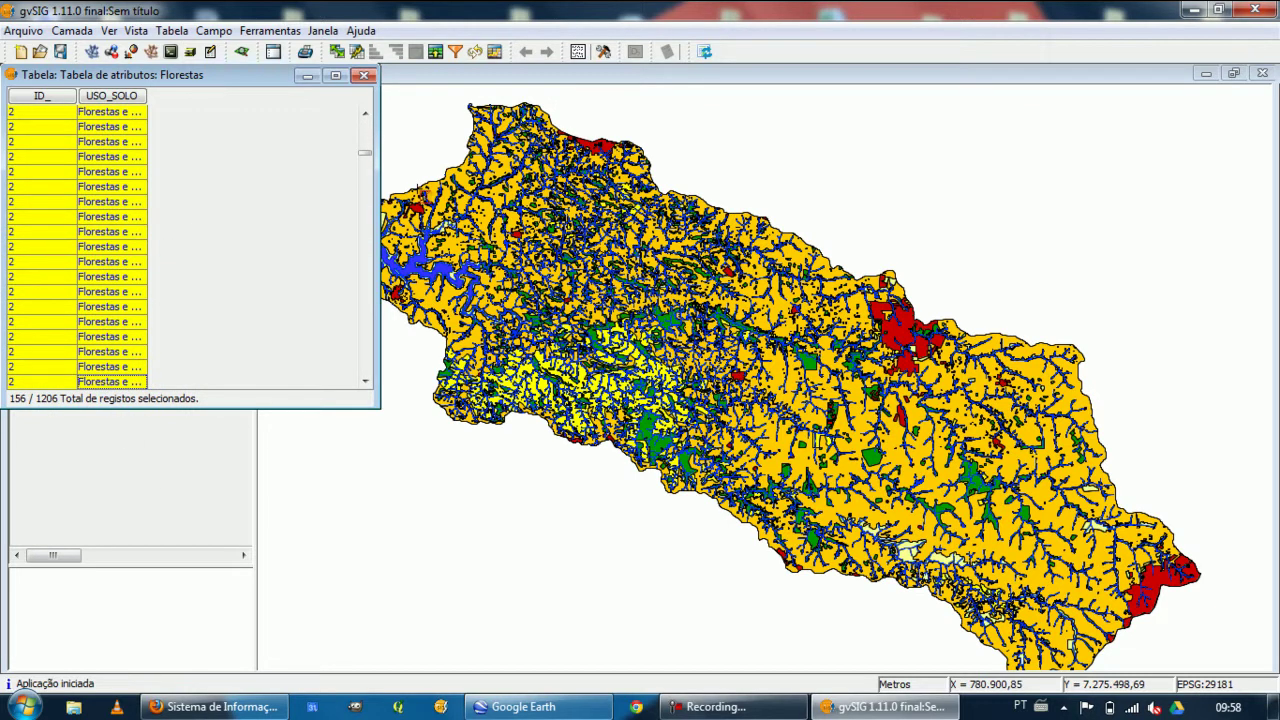
- Select a single record in the Florestas table, widen the USO_SOLO column to show its full text, and close the table
left_click(110, 172)
left_click(95, 275)
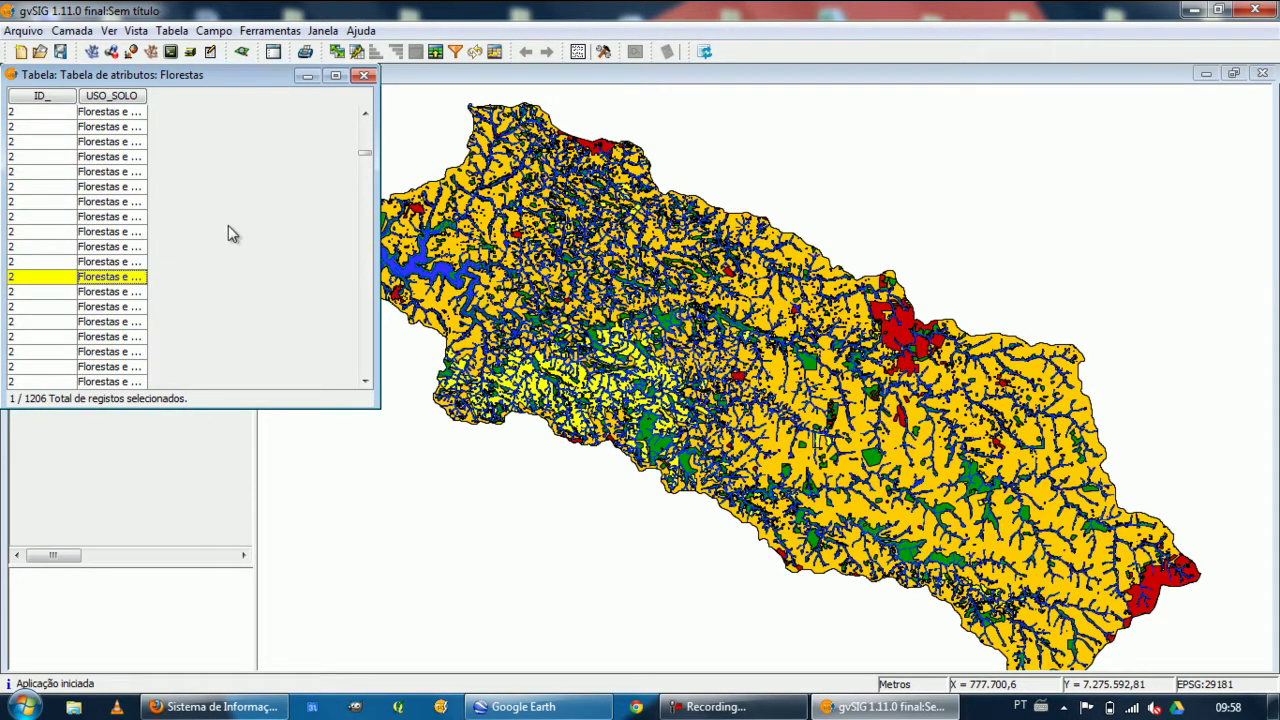
left_click_drag(147, 95, 197, 95)
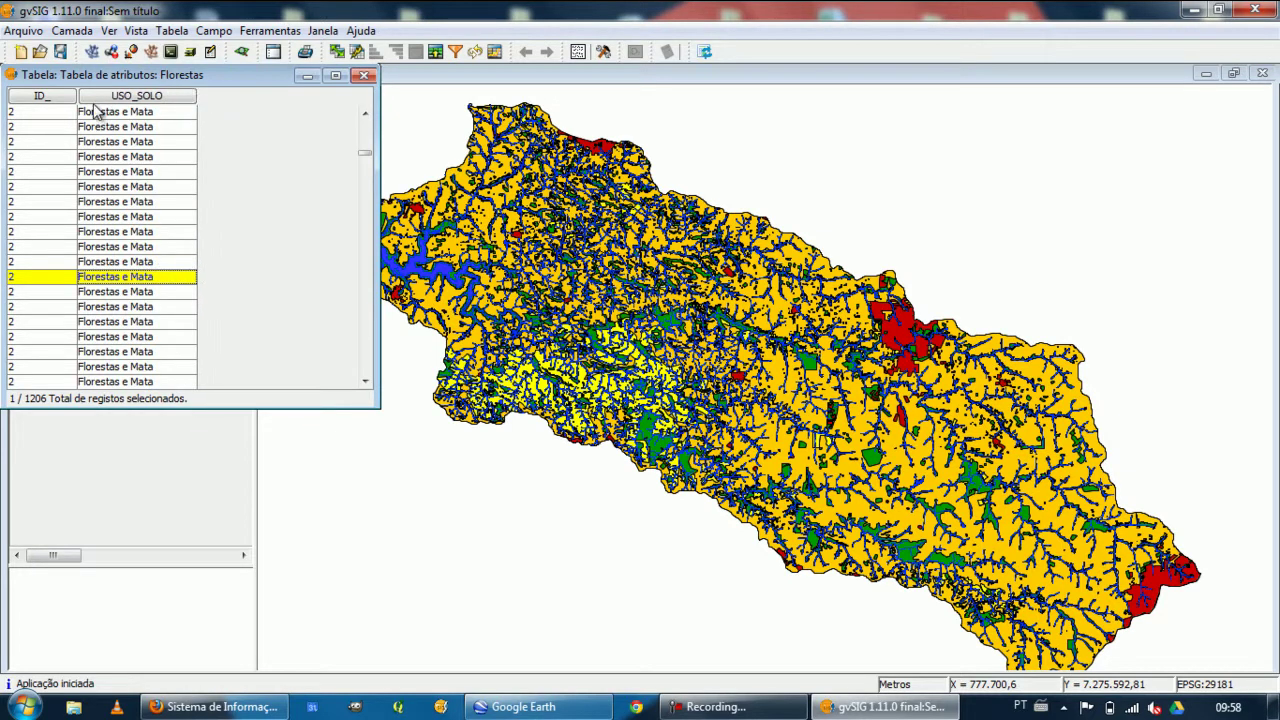
left_click(365, 76)
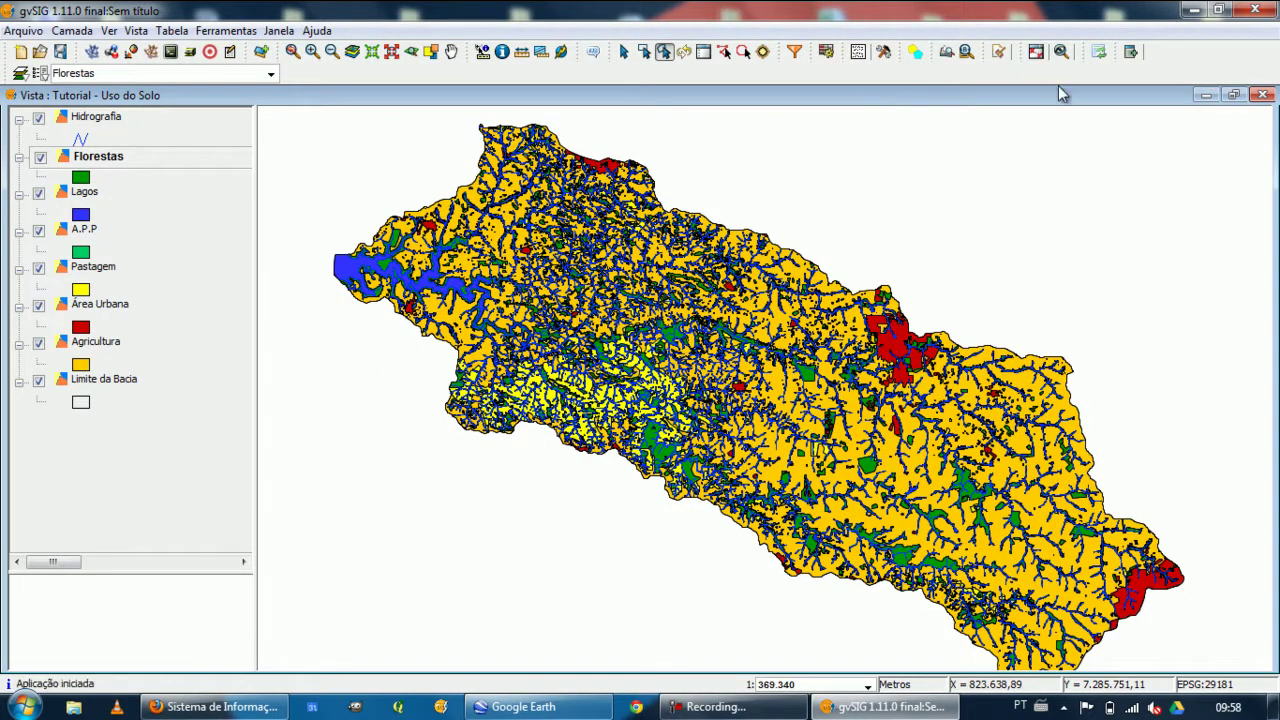
left_click(97, 122)
left_click(97, 158)
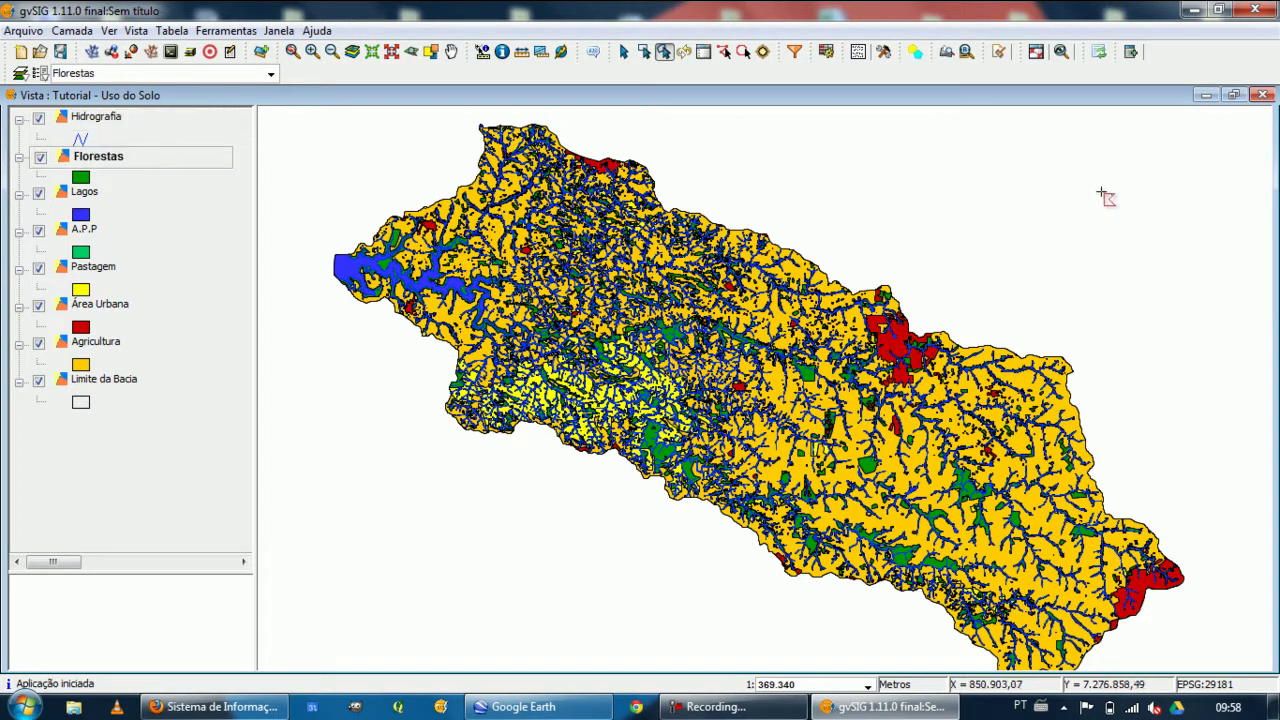
- Try map scales of 1:370.000, 1:400.000 and 1:500.000 in the view
left_click_drag(810, 684, 729, 688)
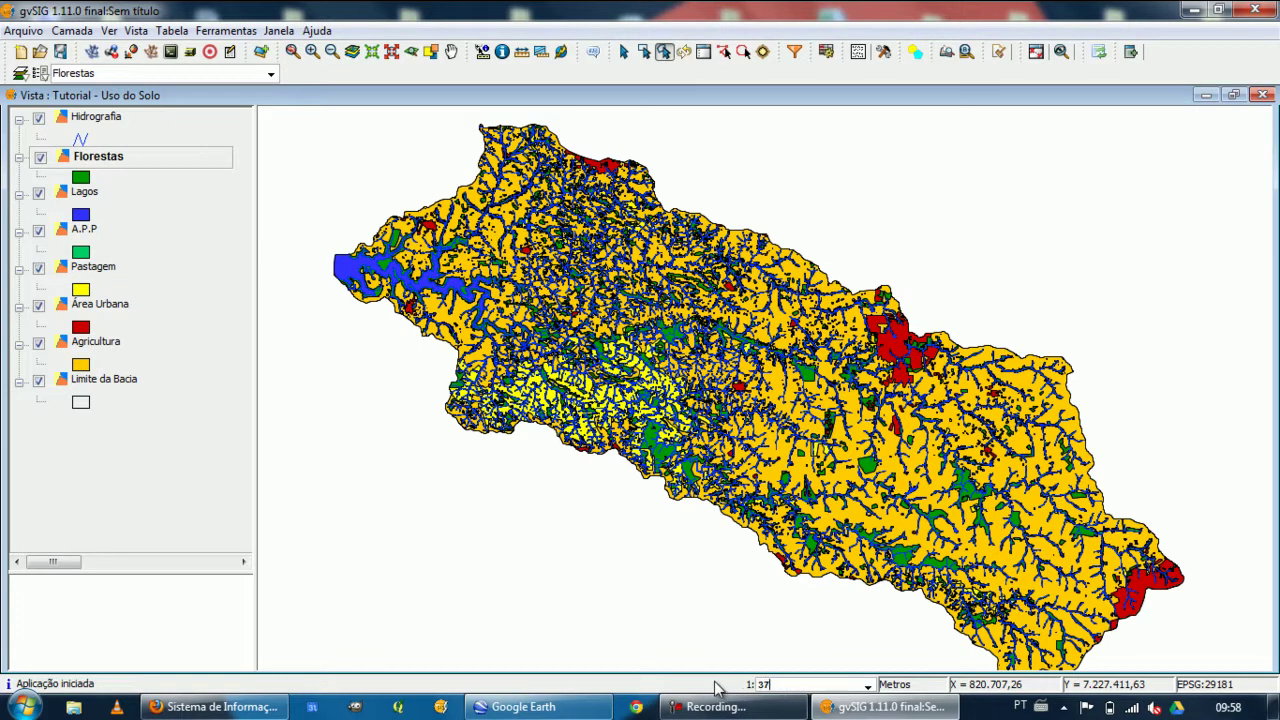
key("Return")
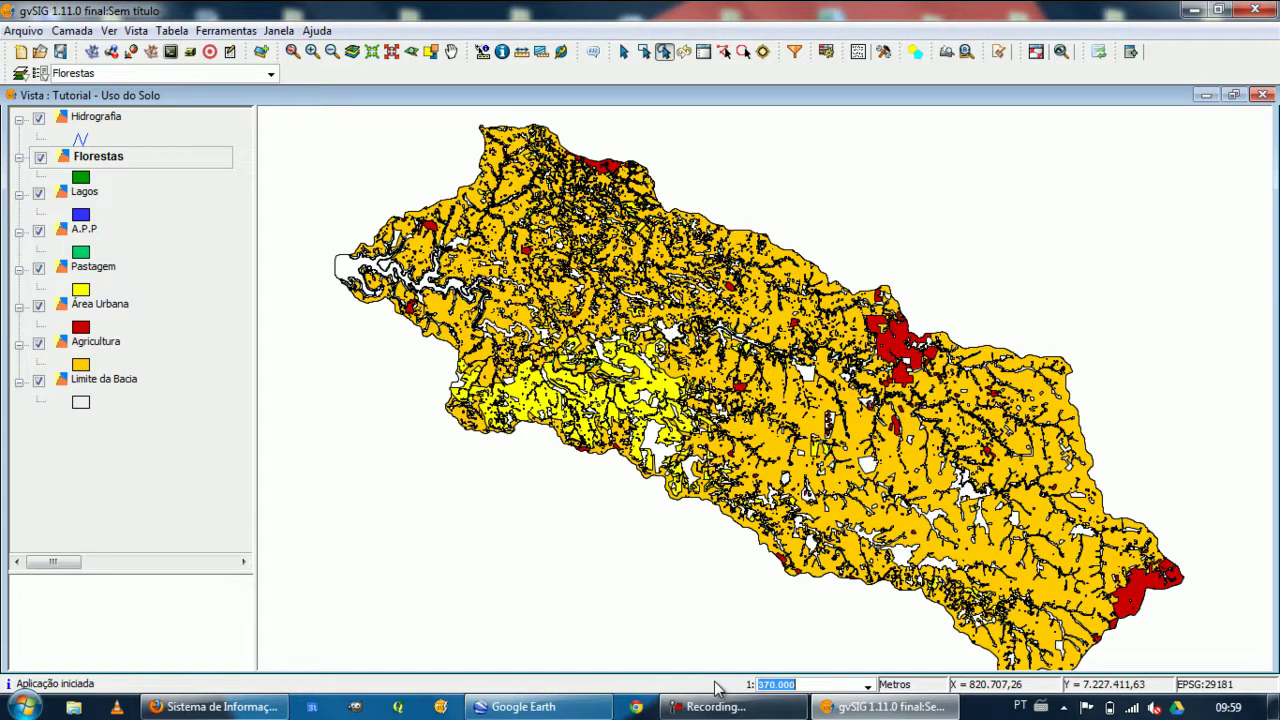
left_click_drag(745, 686, 805, 684)
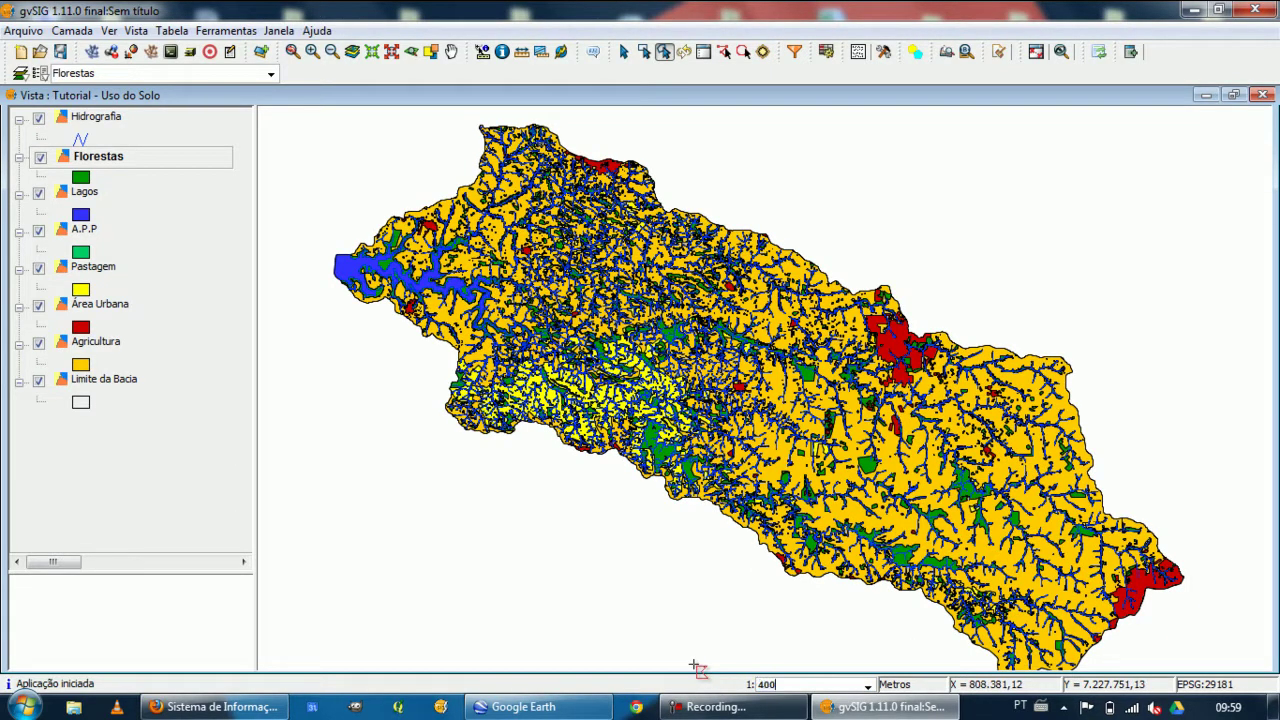
key("Return")
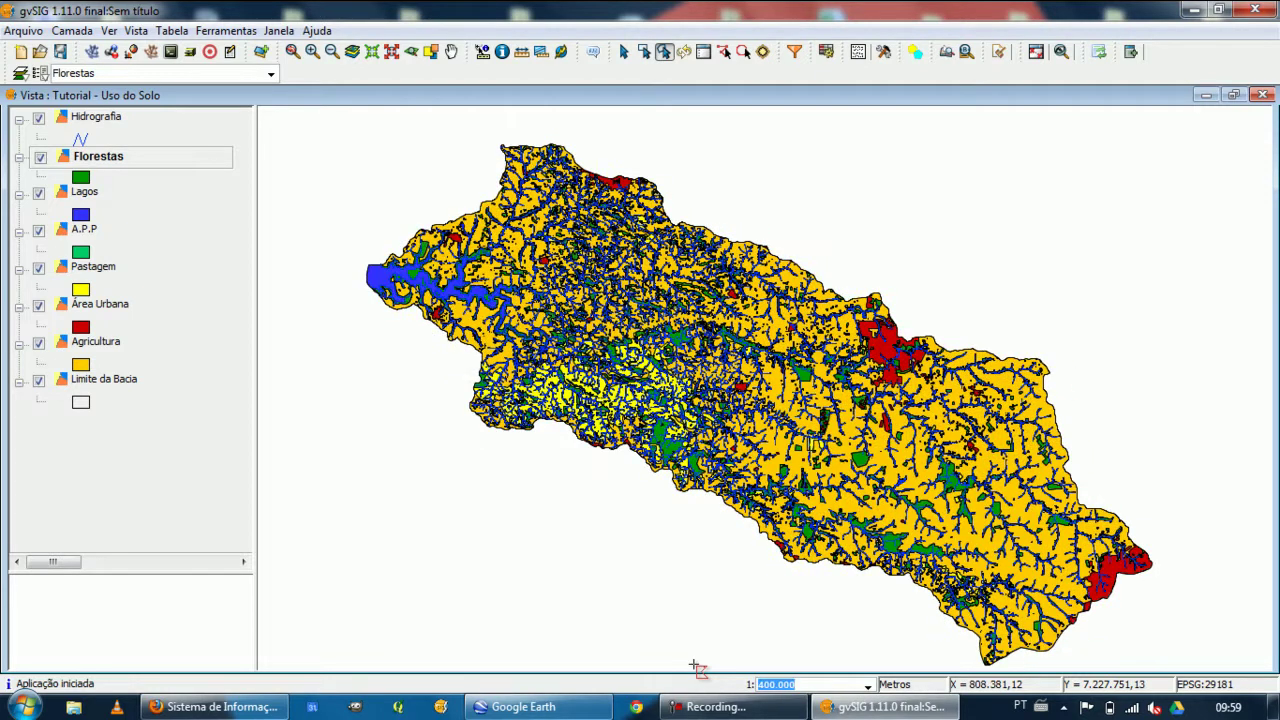
left_click_drag(813, 684, 734, 680)
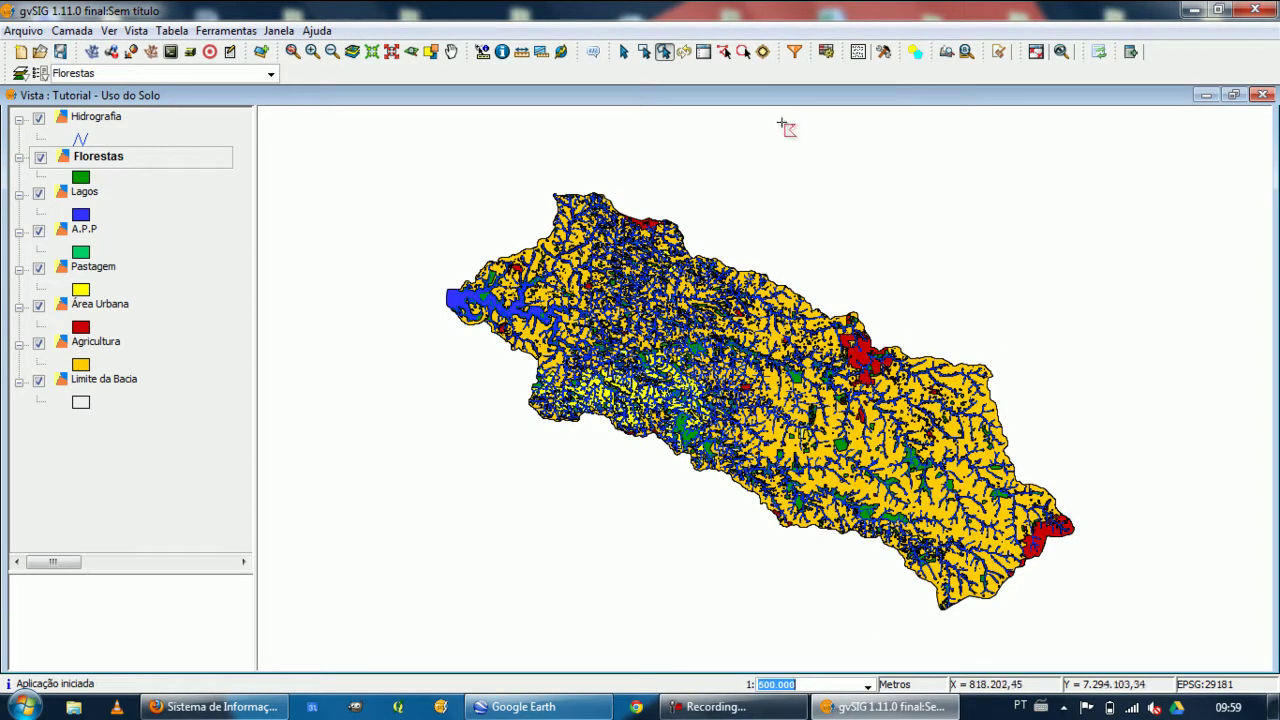
- Zoom the view to the extent of the Limite da Bacia layer and set the map scale to 1:400.000
left_click(106, 381)
right_click(108, 388)
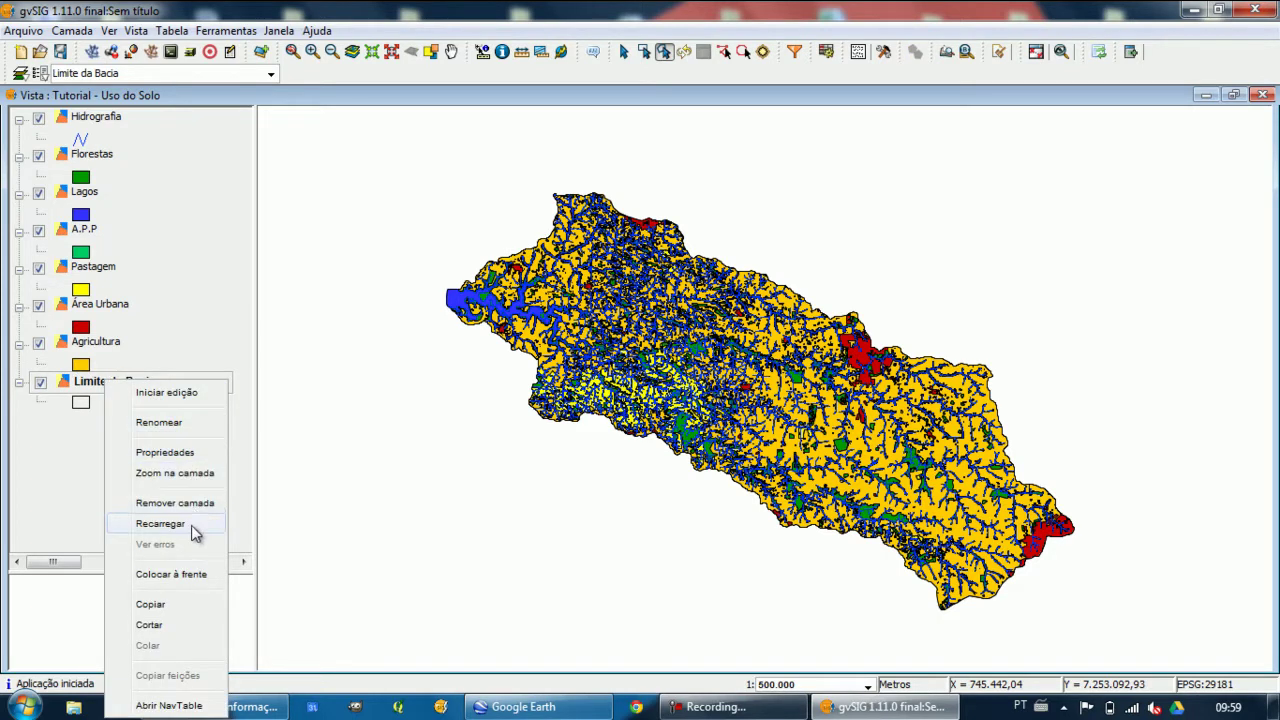
left_click(175, 473)
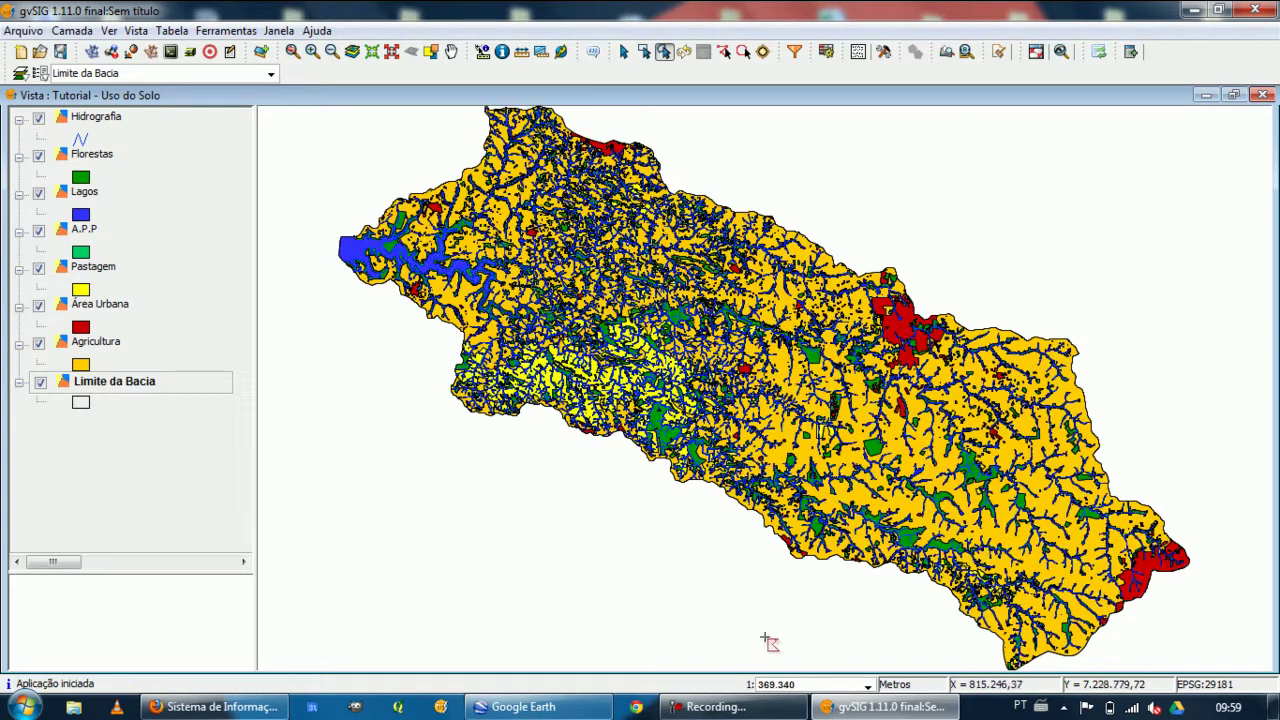
left_click_drag(797, 684, 743, 682)
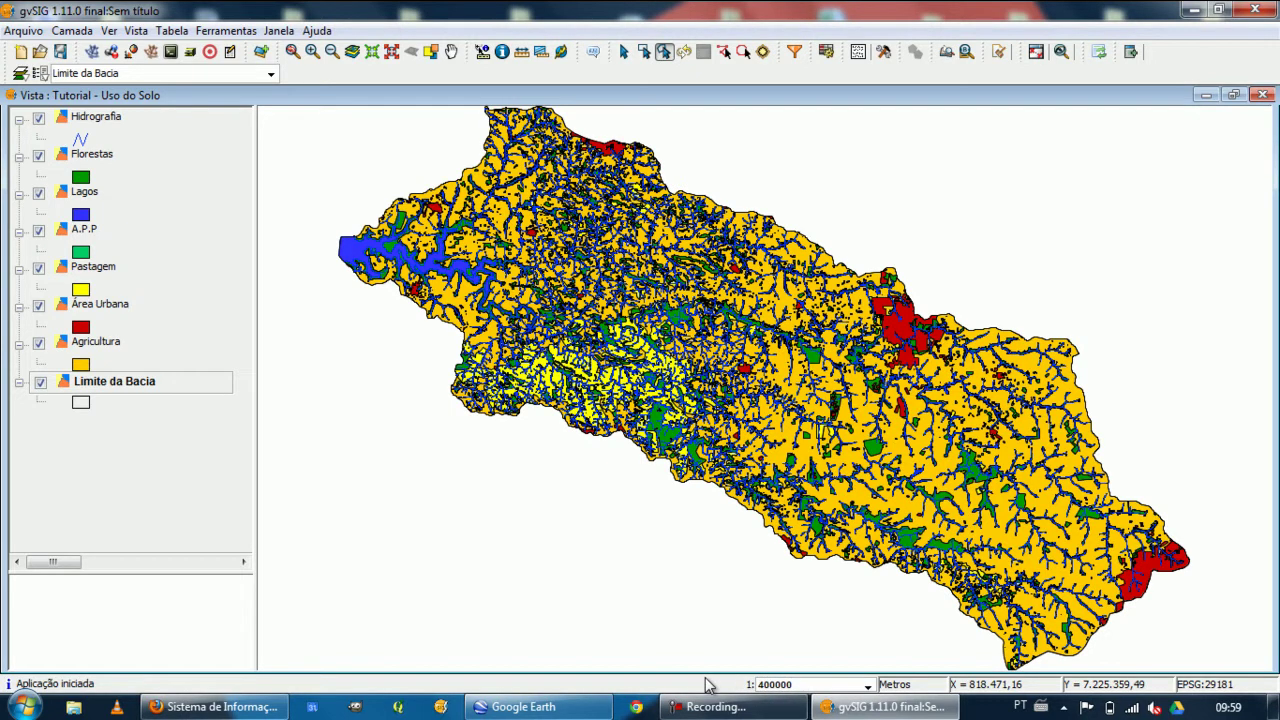
type("400000")
key("Return")
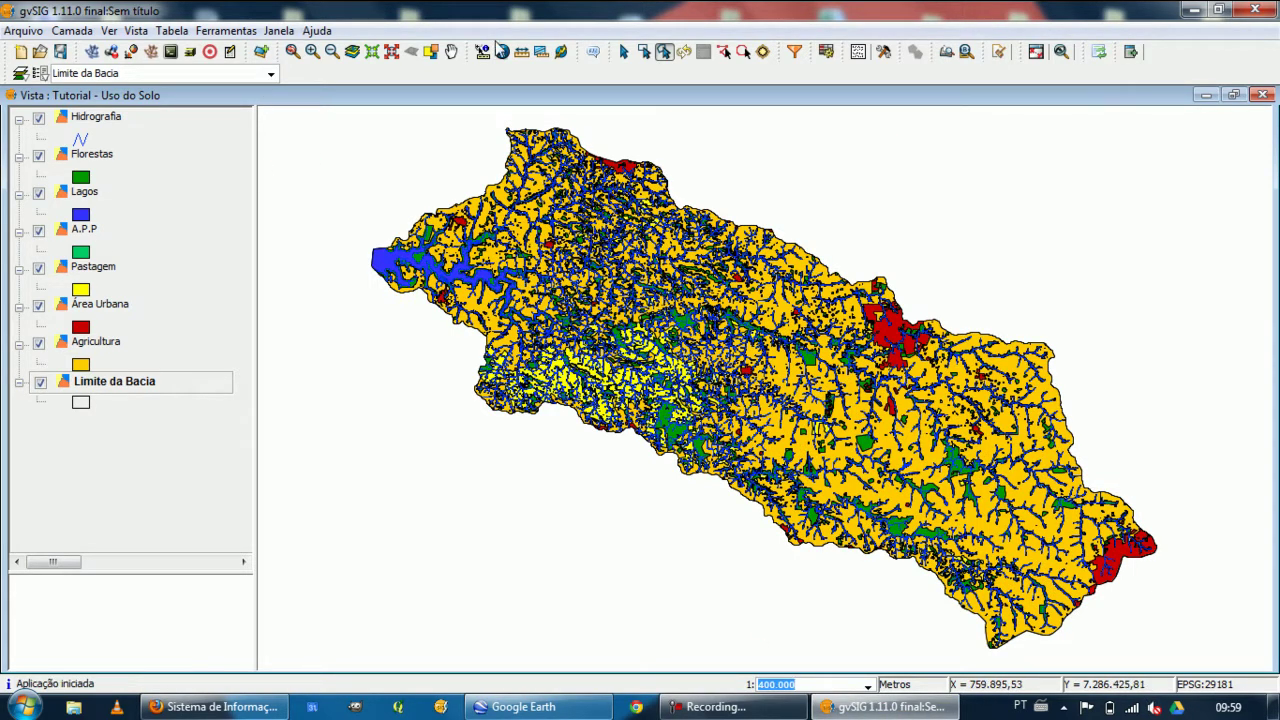
- Close the land-use view and create a new map document named "Meu Mapa"
left_click(1260, 96)
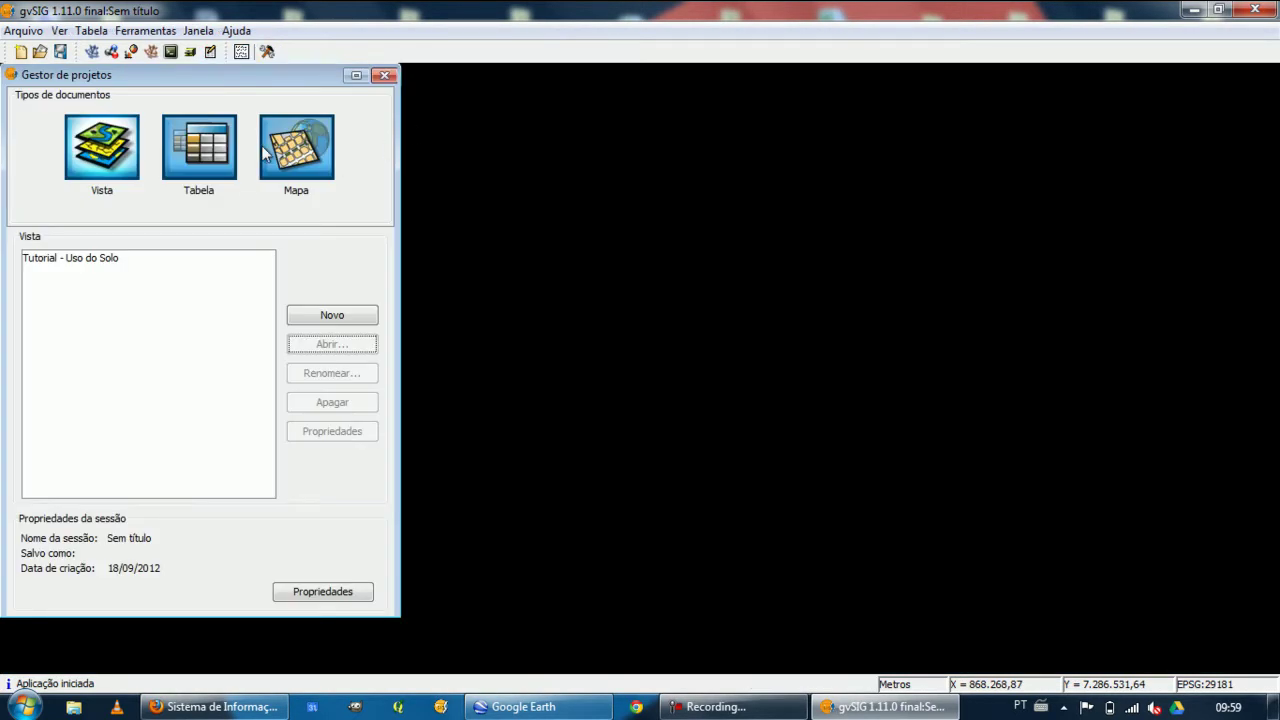
left_click(302, 147)
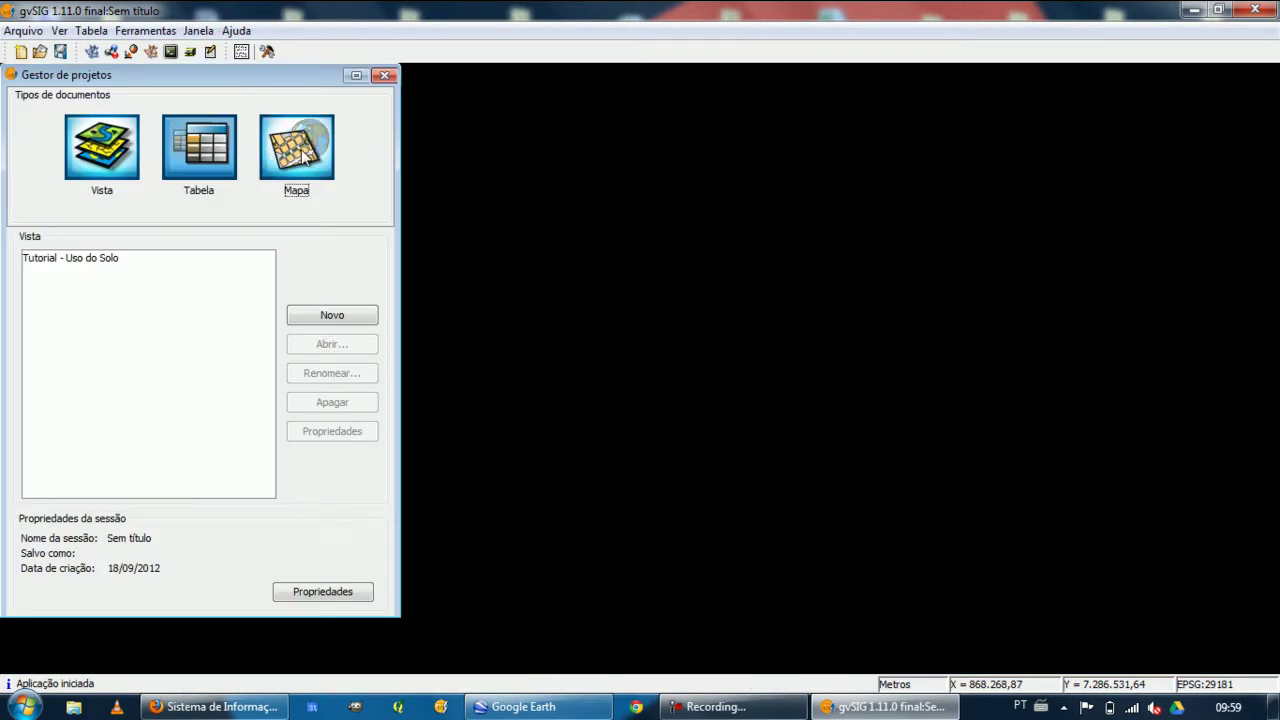
left_click(330, 316)
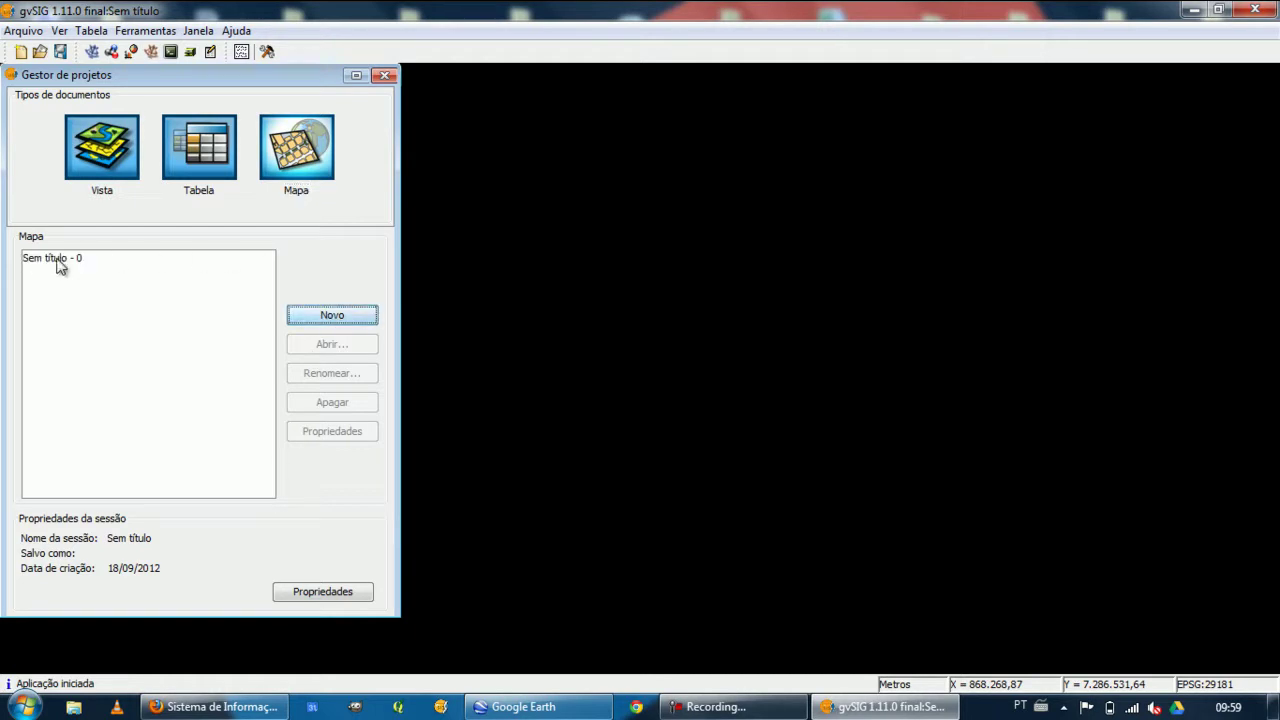
left_click(57, 262)
left_click(352, 380)
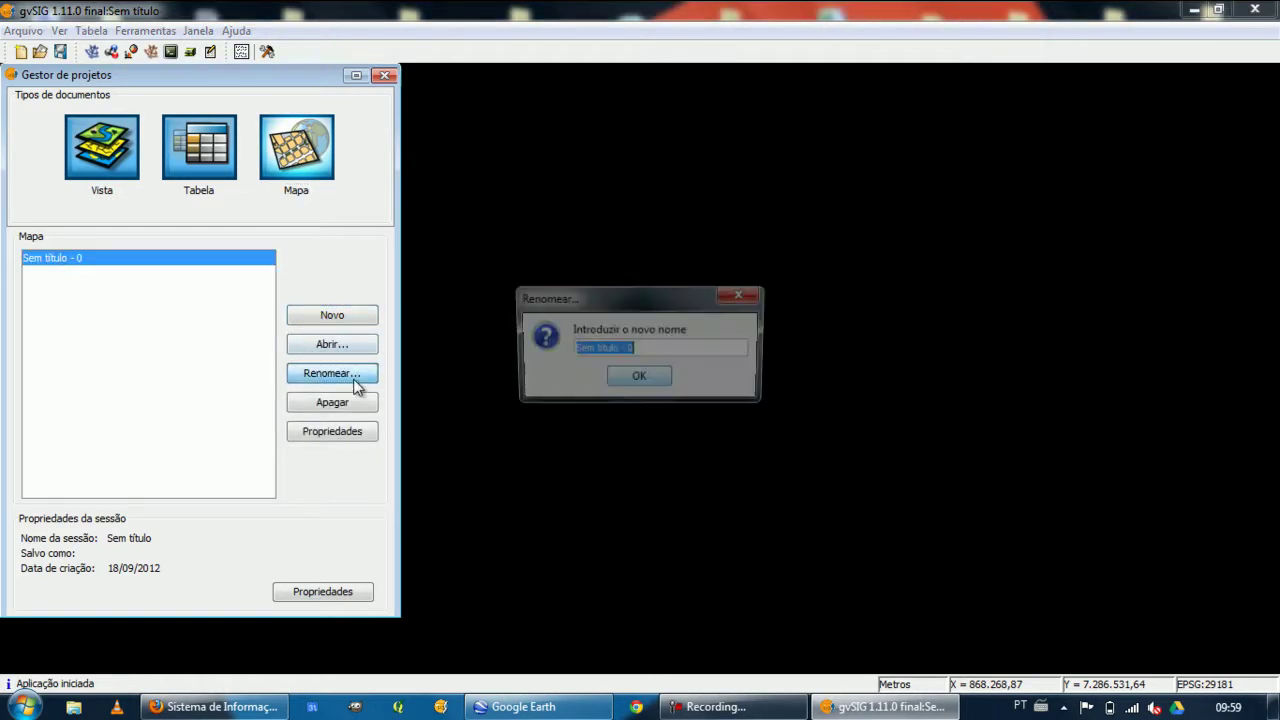
left_click(656, 352)
left_click_drag(660, 350, 524, 345)
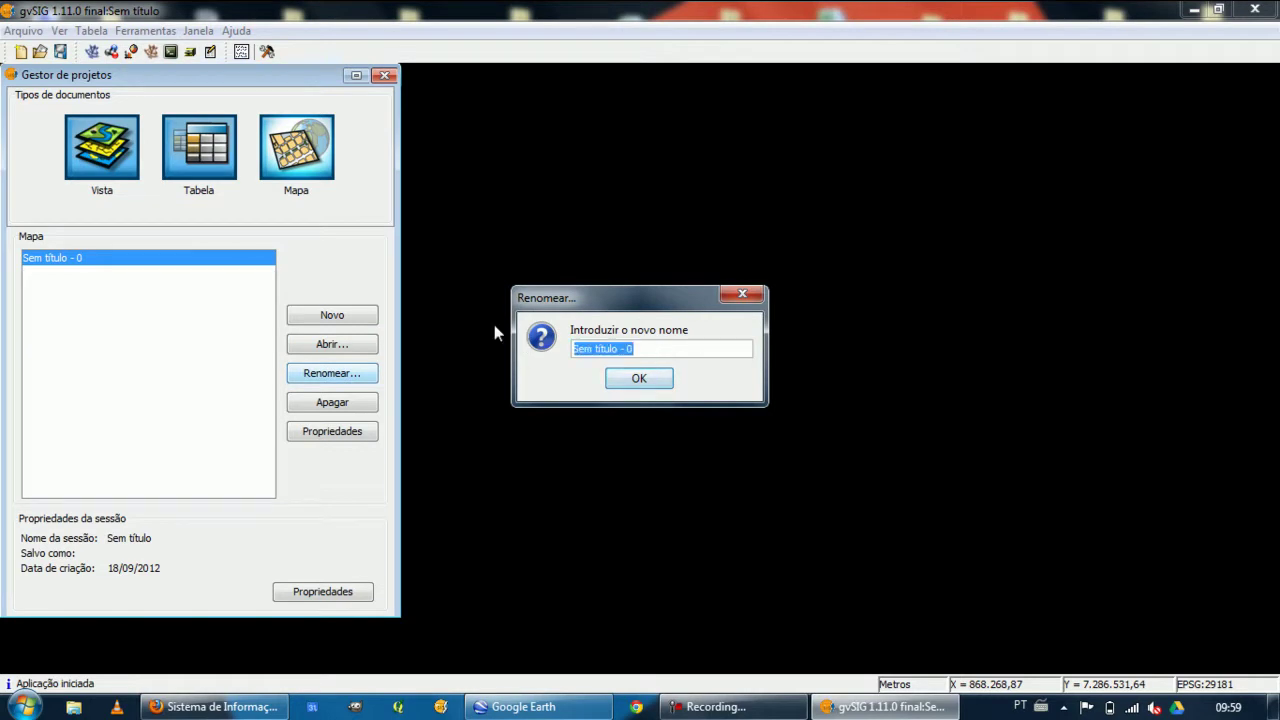
type("Meu Mapa")
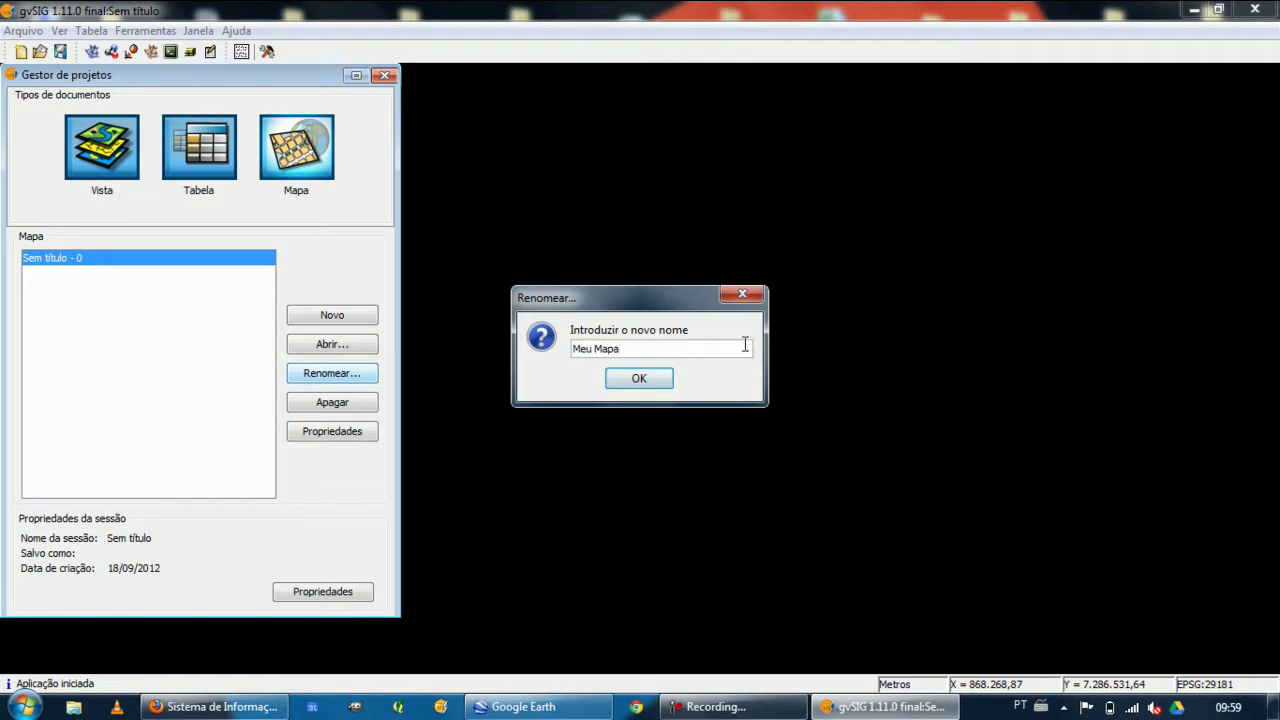
left_click(628, 380)
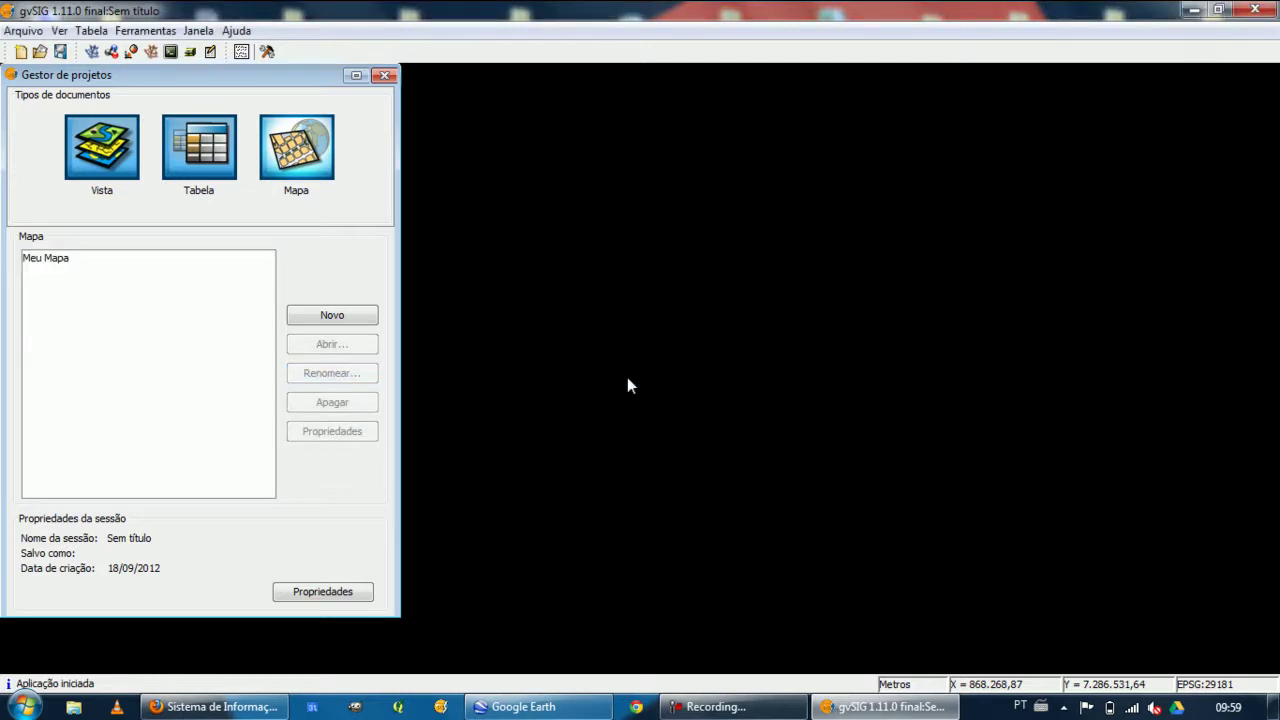
- Open the map document "Meu Mapa" and maximize its window
left_click(51, 260)
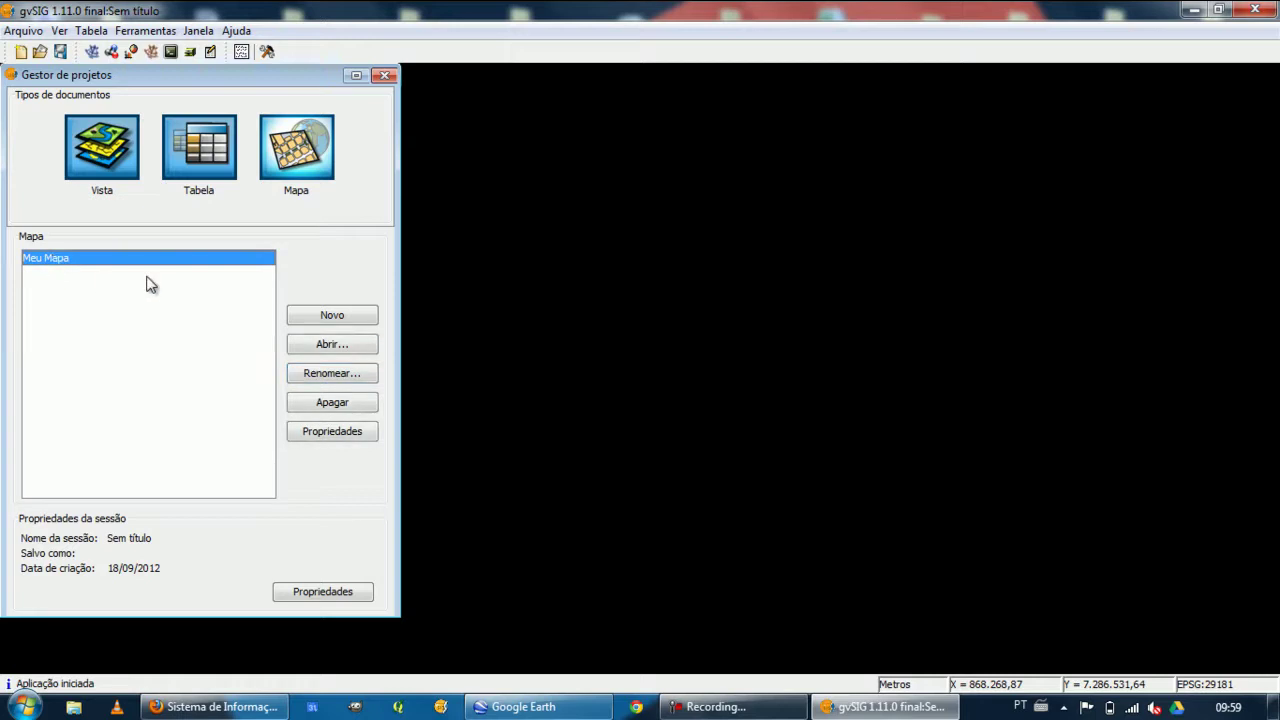
left_click(322, 342)
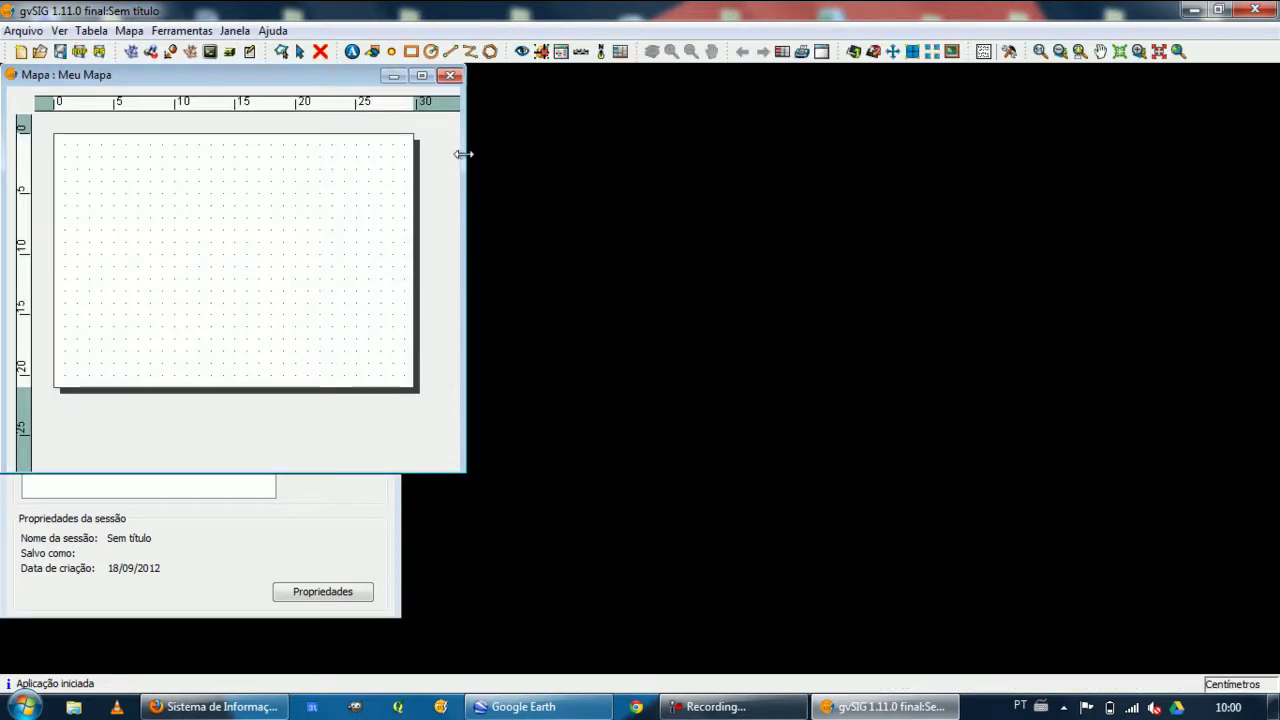
left_click(423, 77)
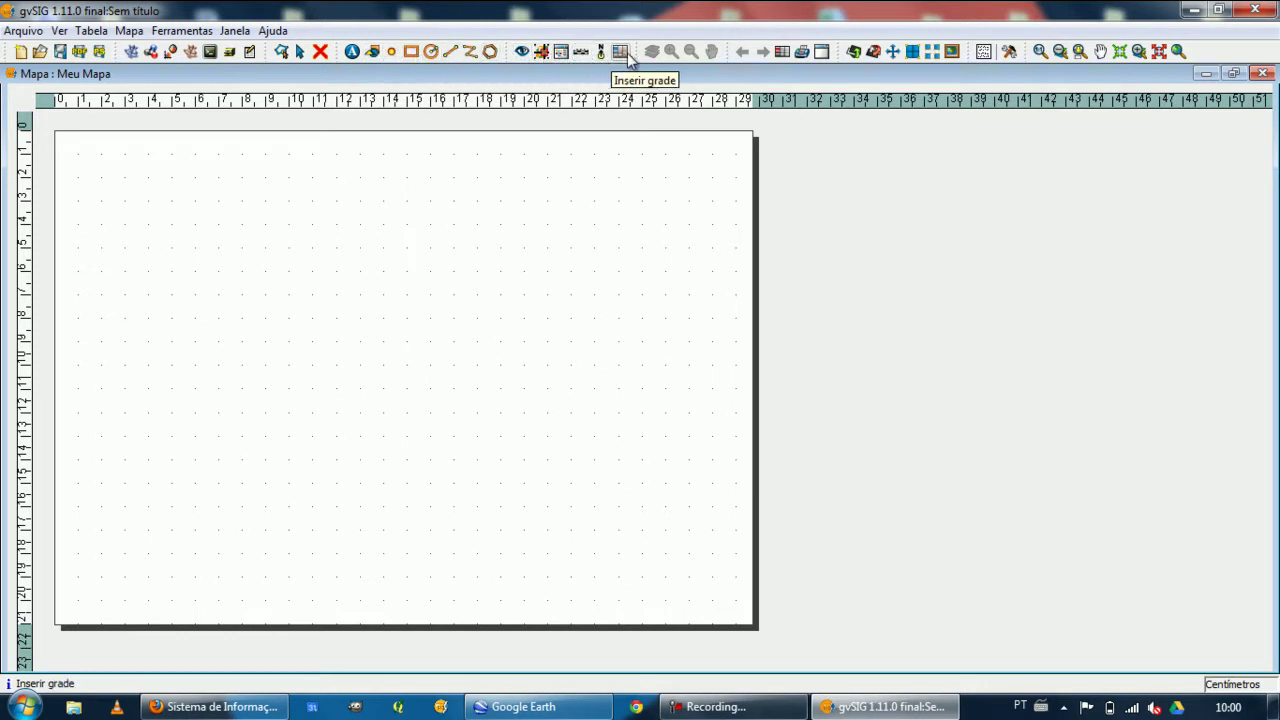
- Open the page setup of the map, set the page size to A4 and keep centimetres as the unit
left_click(129, 30)
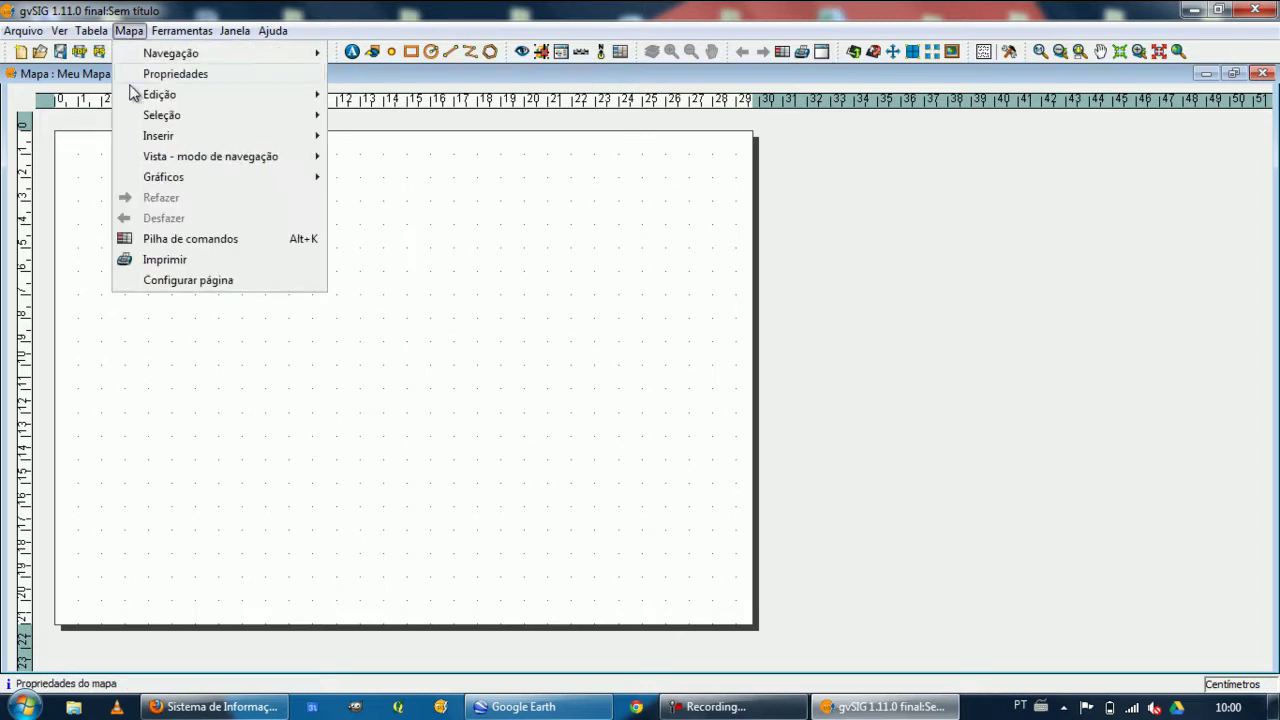
left_click(185, 283)
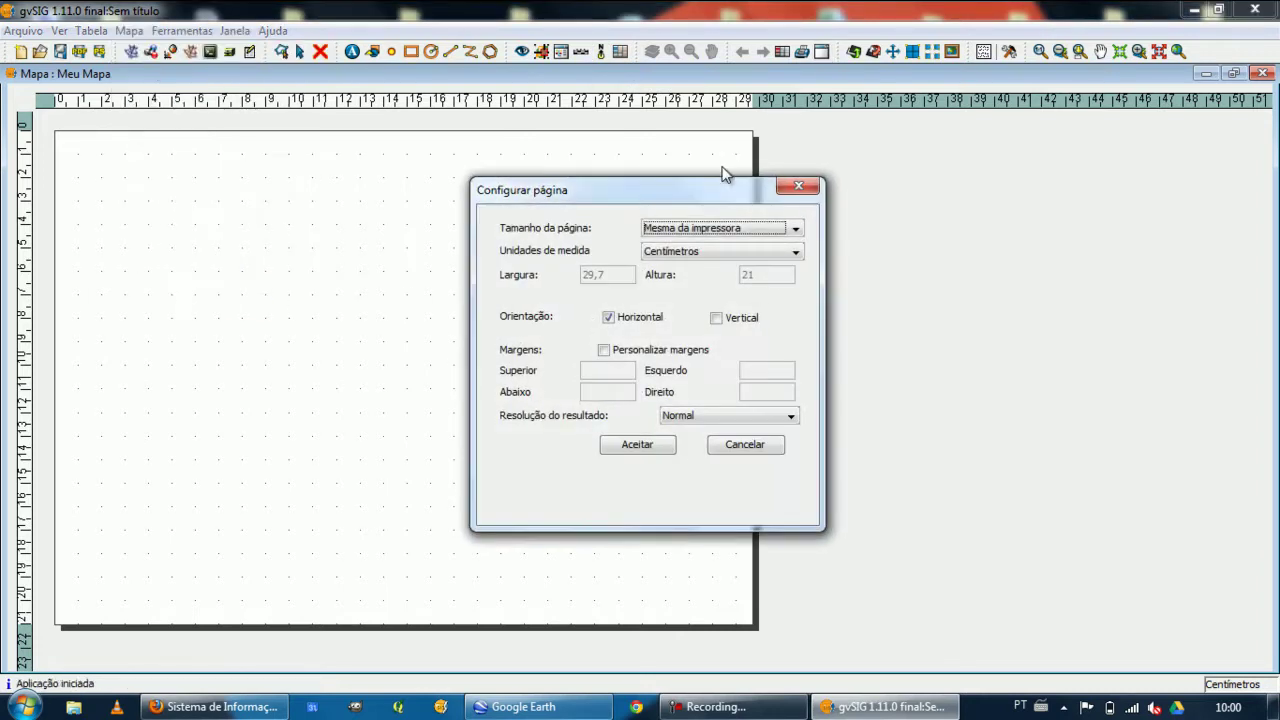
left_click(687, 230)
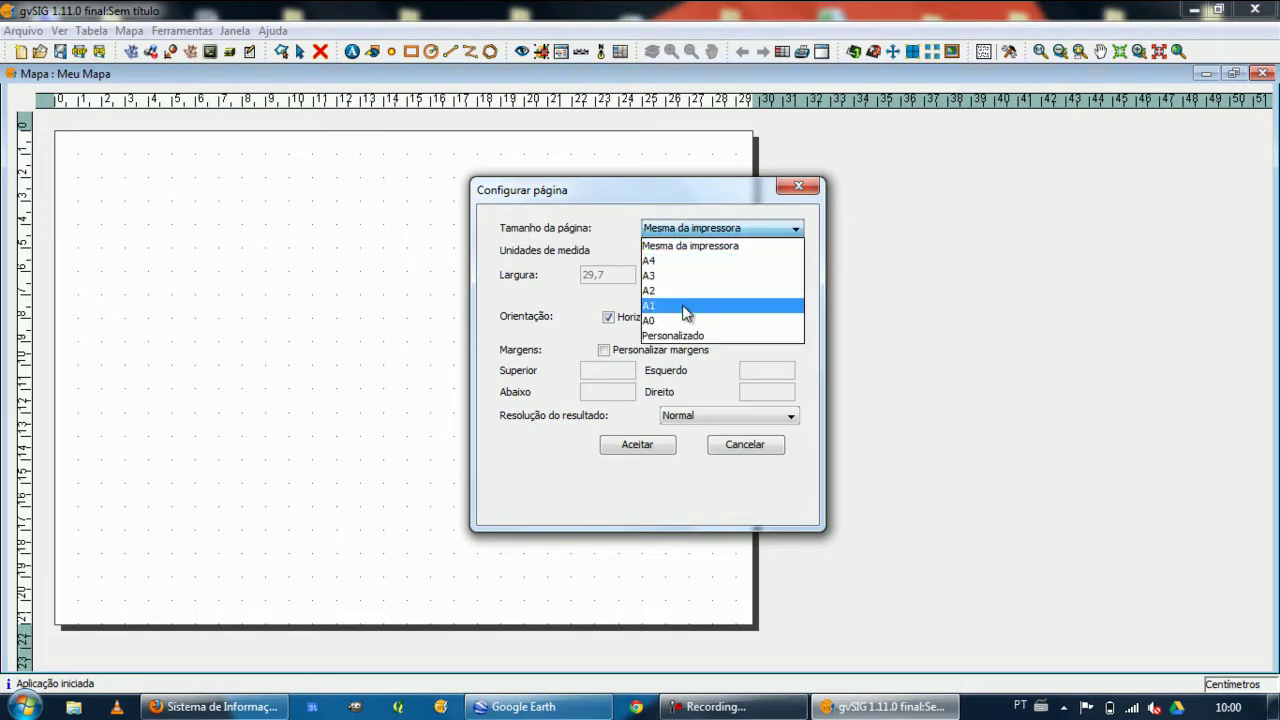
left_click(656, 262)
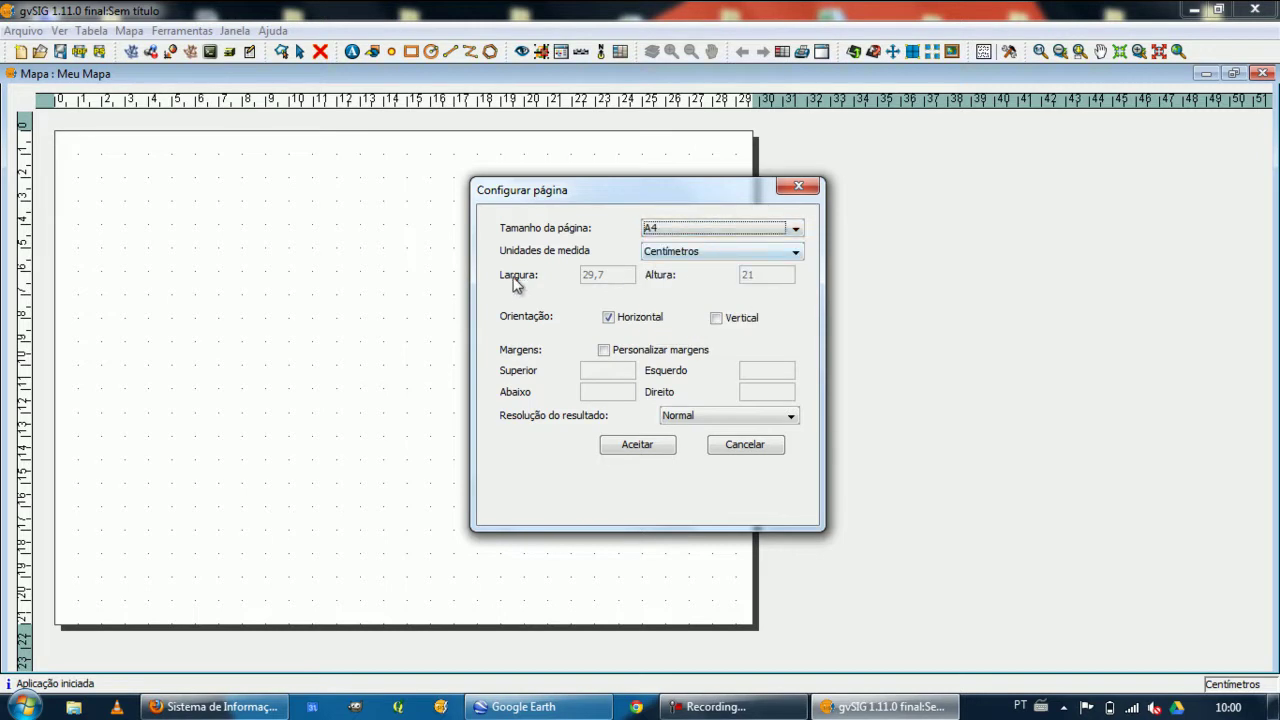
left_click(692, 256)
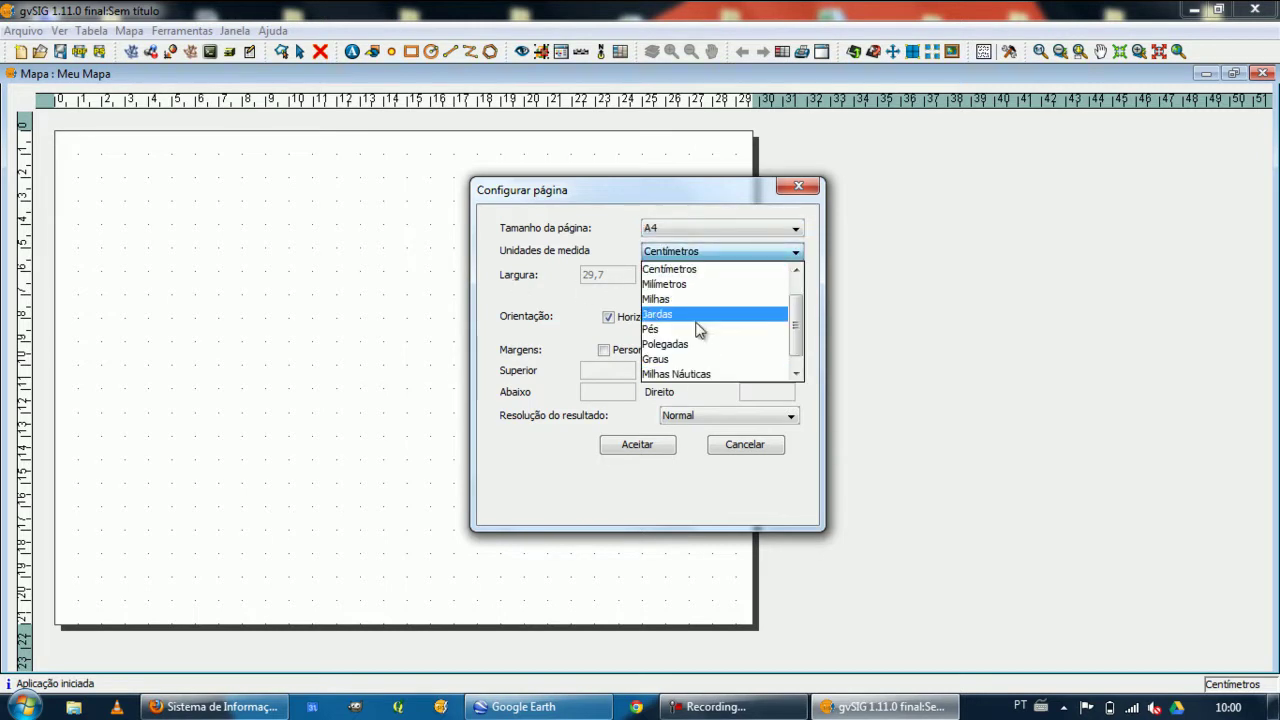
left_click(569, 294)
- Choose horizontal page orientation without custom margins, keep the result resolution at Normal, and apply the page setup
left_click(717, 318)
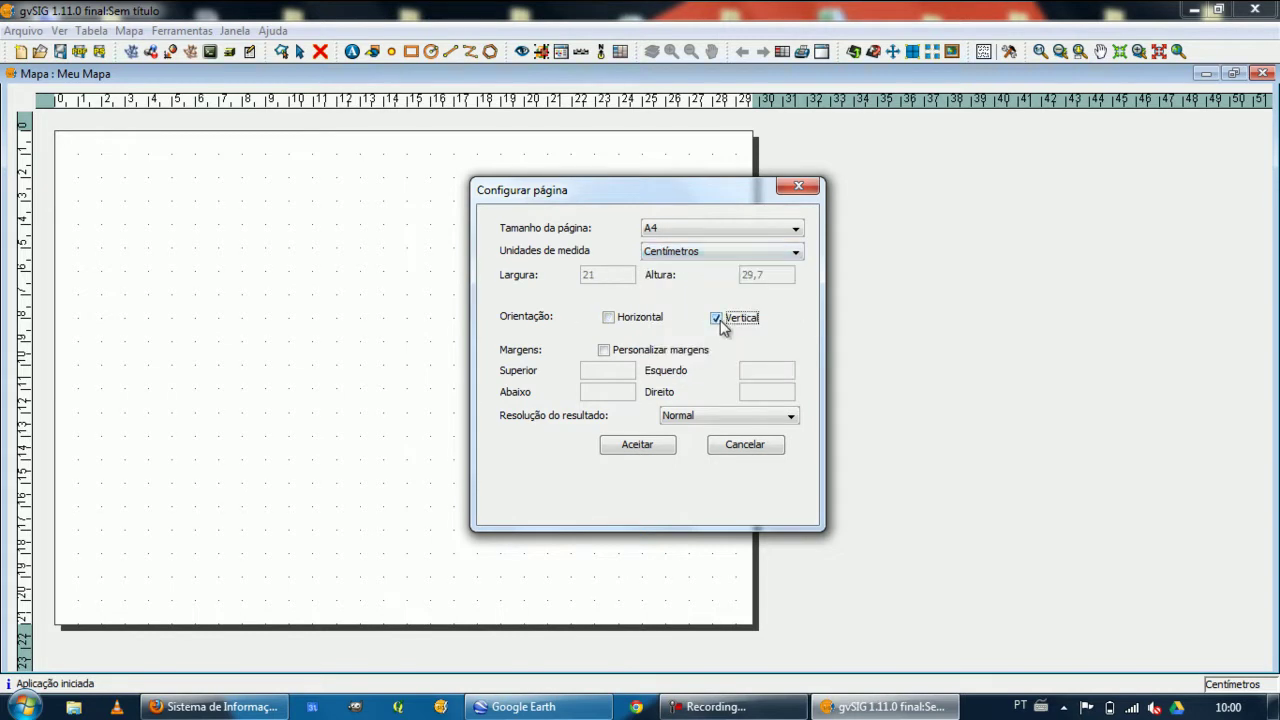
left_click(610, 318)
left_click(717, 318)
left_click(640, 320)
left_click(610, 350)
left_click(605, 351)
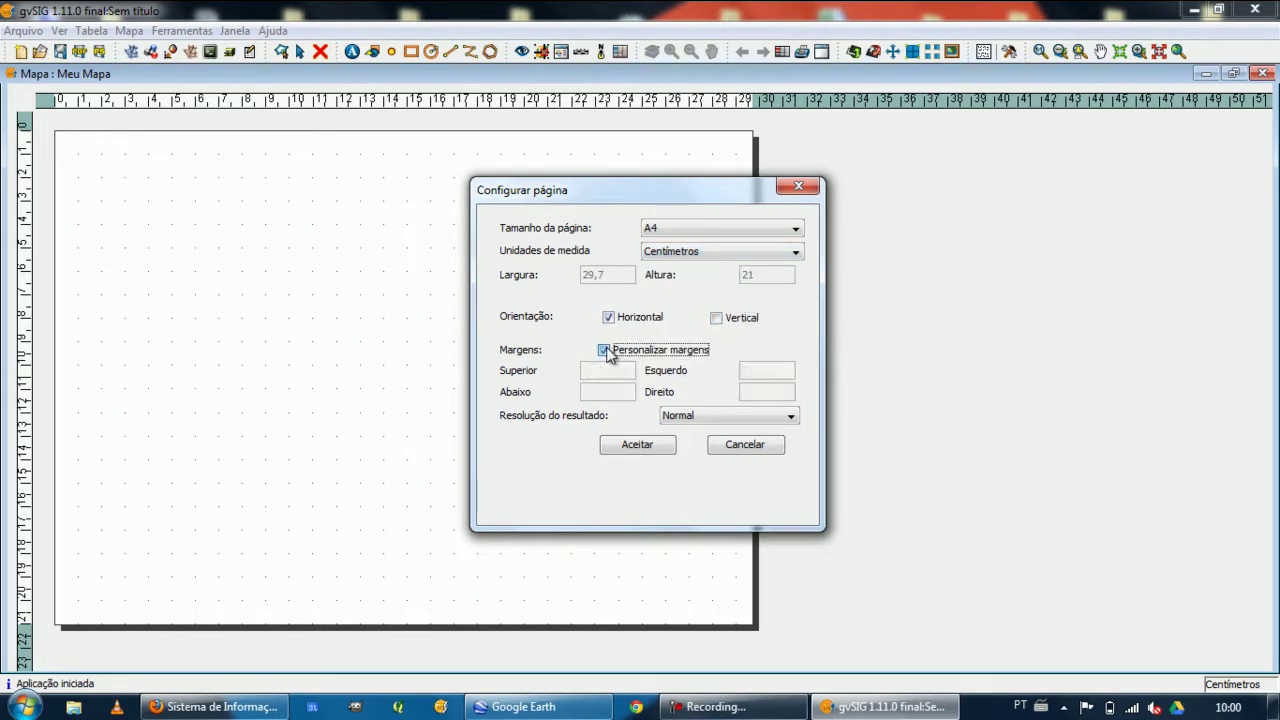
left_click(752, 417)
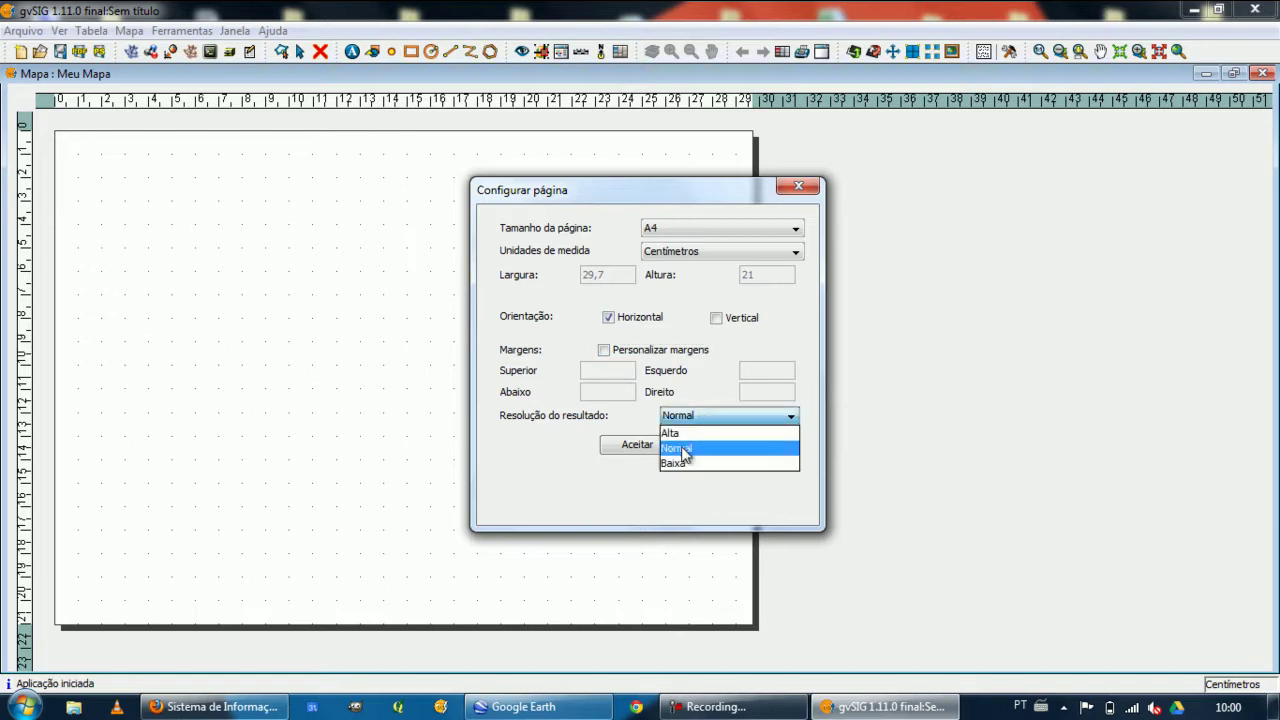
left_click(613, 428)
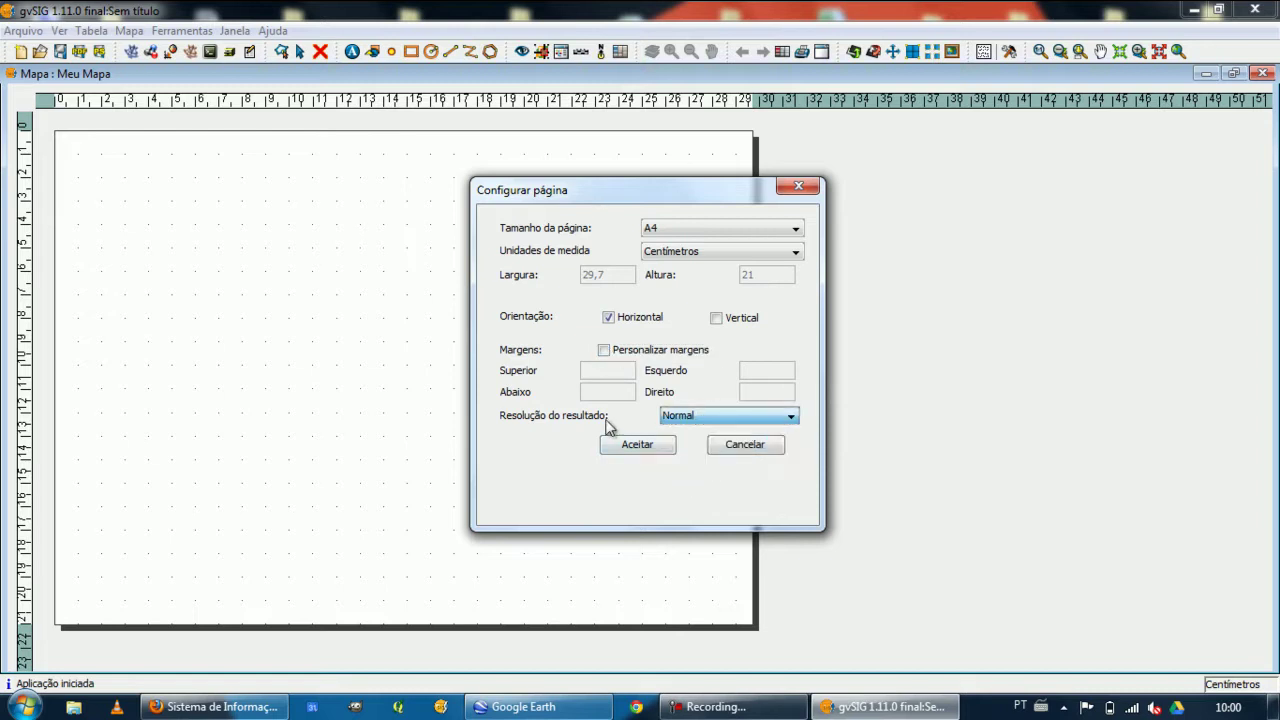
left_click(637, 446)
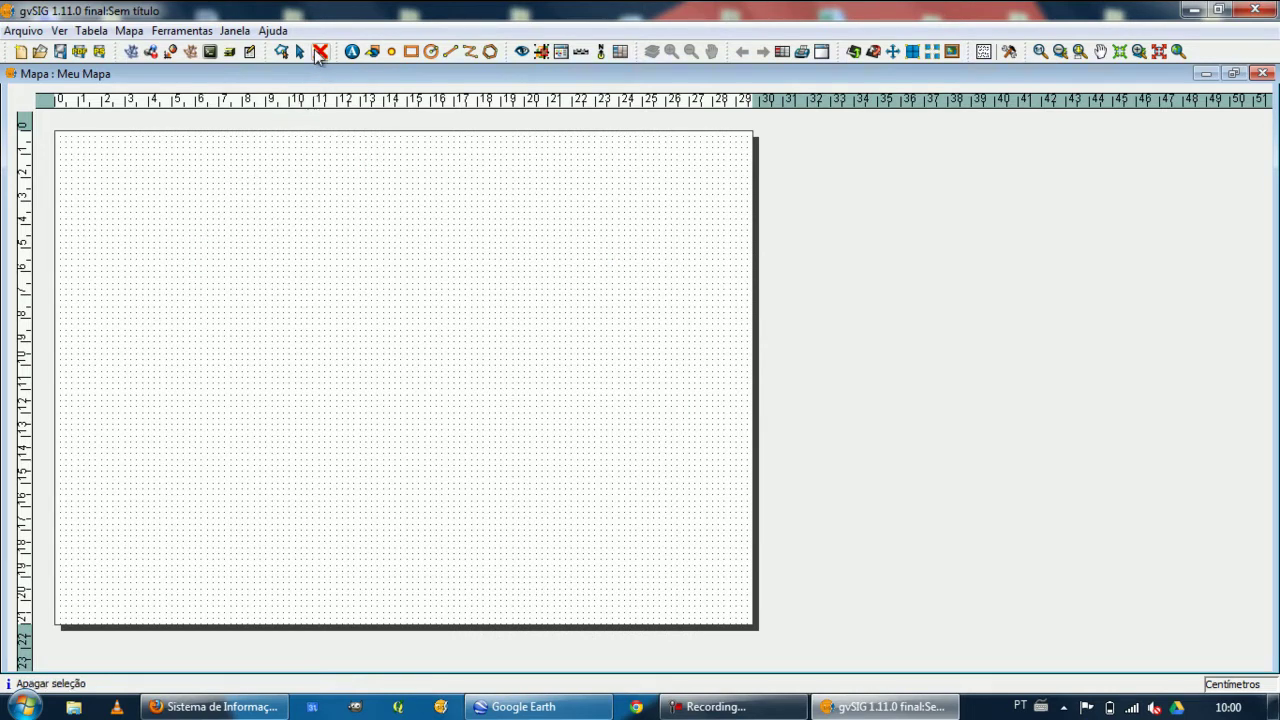
- Insert a view frame about 24 by 18 cm on the page and assign it the view "Tutorial - Uso do Solo"
left_click(521, 53)
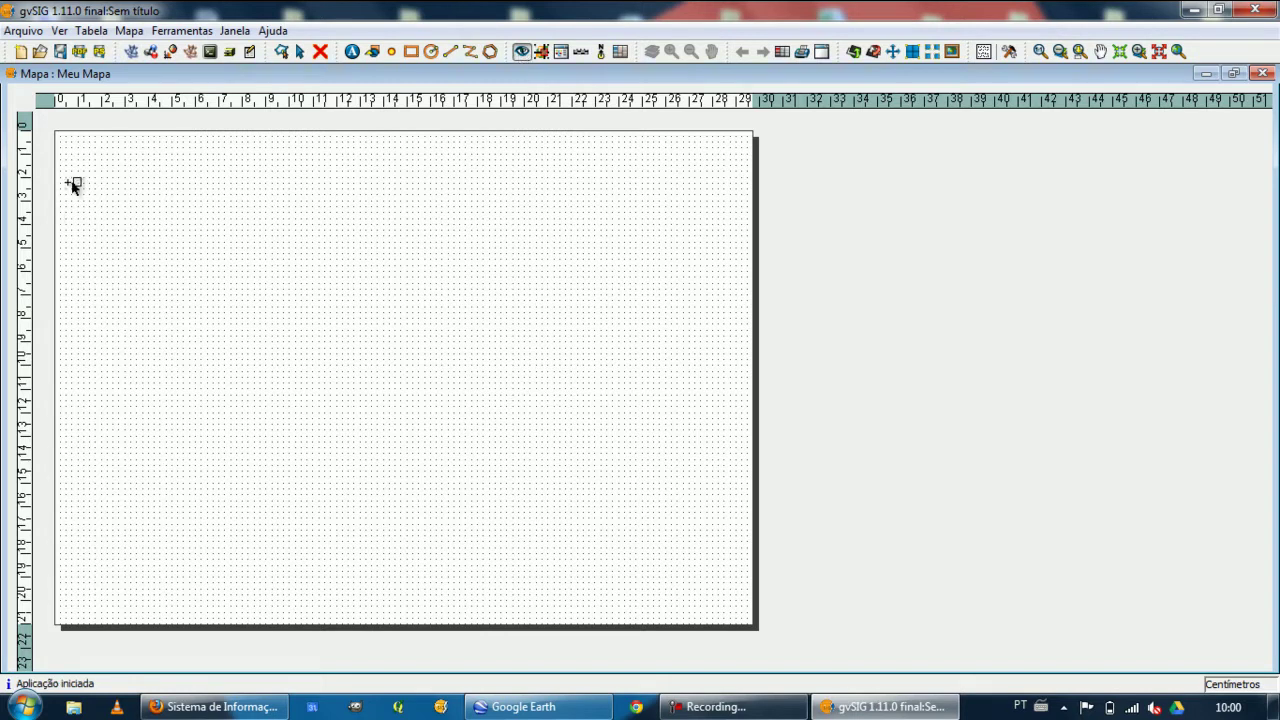
left_click_drag(125, 165, 693, 606)
left_click(552, 255)
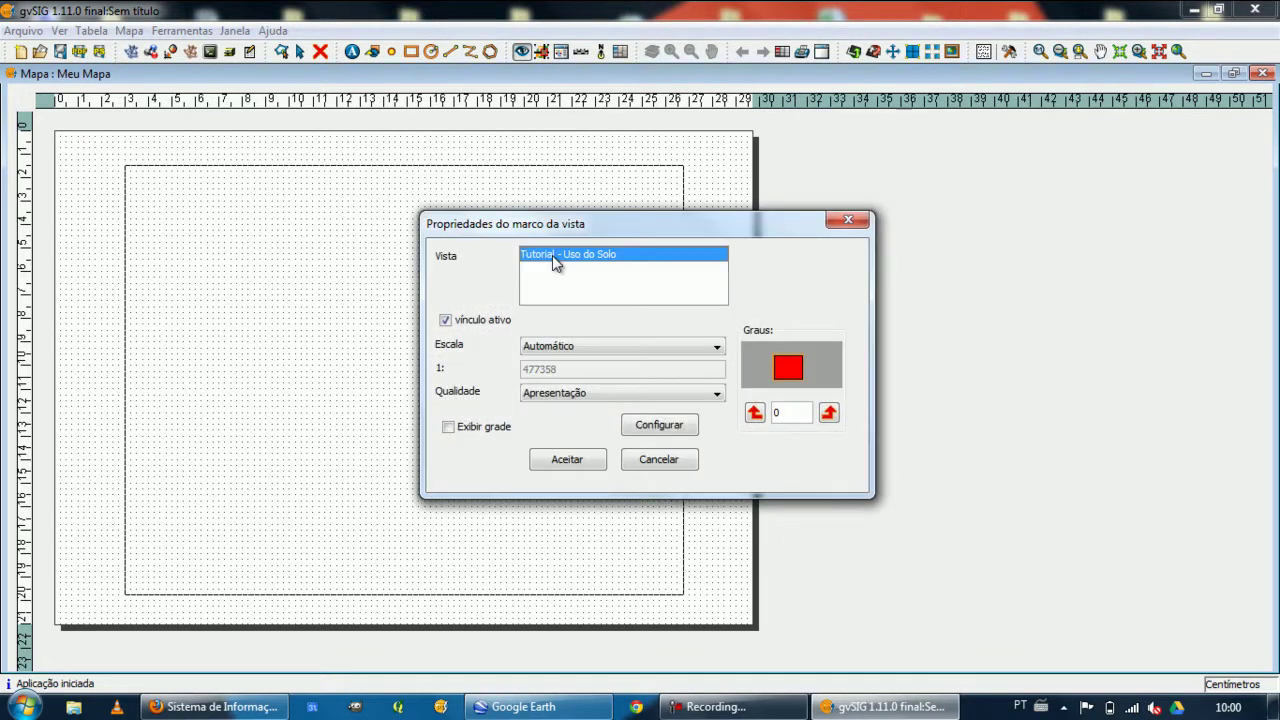
- Try the scale options "Automático" and "Manter escala de visualização" for the view frame
left_click(553, 346)
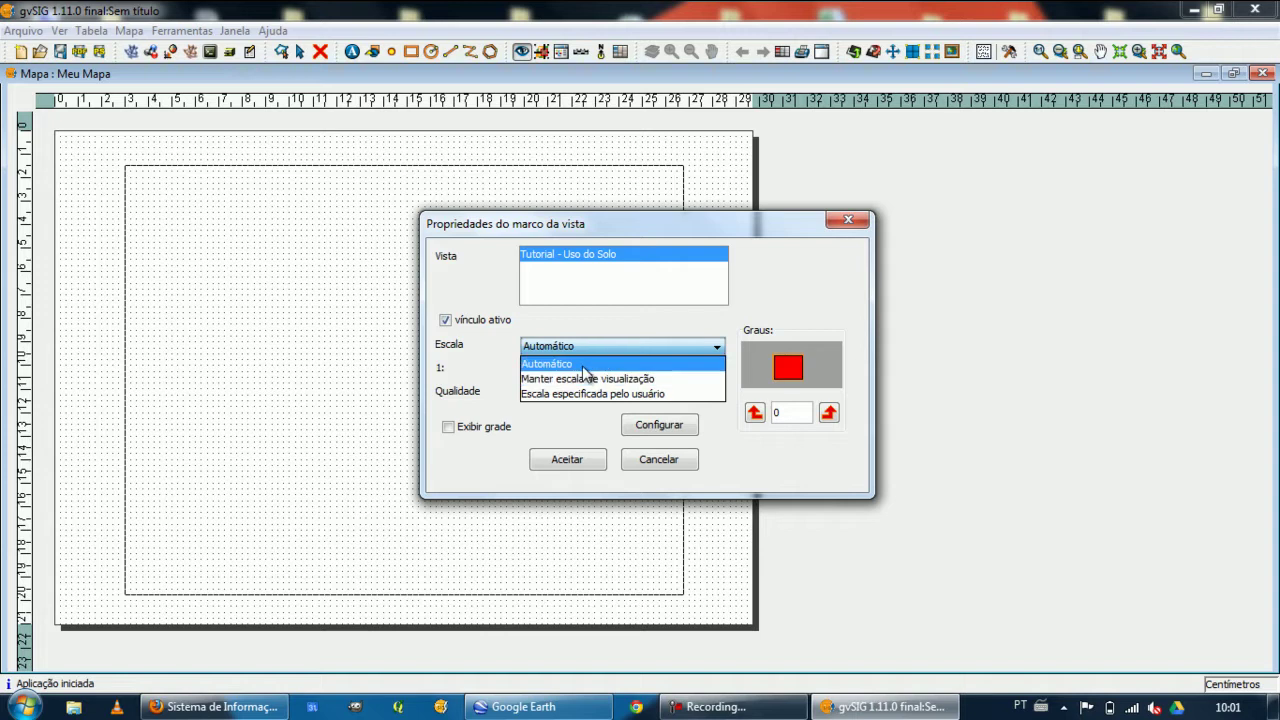
left_click(588, 364)
left_click(566, 348)
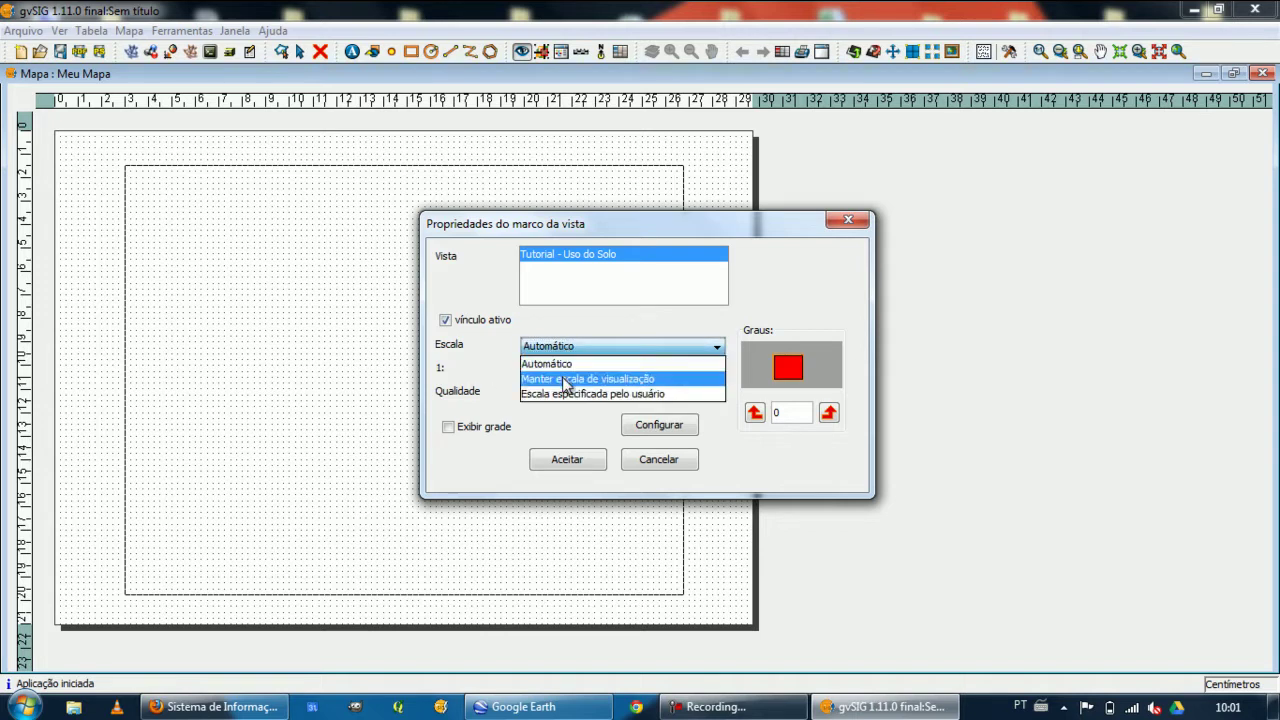
left_click(570, 376)
- Try a user-specified scale of 1:500000 for the view frame
left_click(575, 346)
left_click(555, 392)
left_click_drag(577, 369, 443, 368)
type("500000")
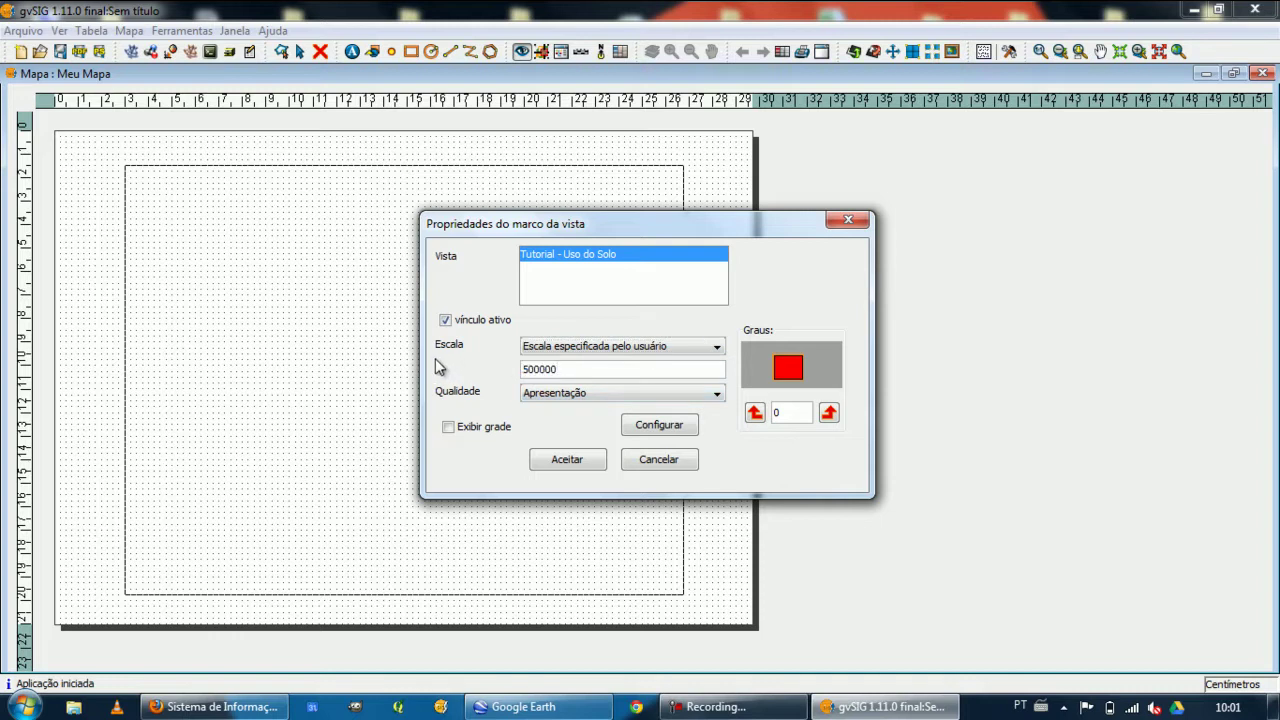
- Clear the entered scale value and return the view frame's scale option to "Automático"
key("BackSpace")
key("BackSpace")
key("BackSpace")
key("BackSpace")
key("BackSpace")
key("BackSpace")
left_click(597, 346)
left_click(566, 364)
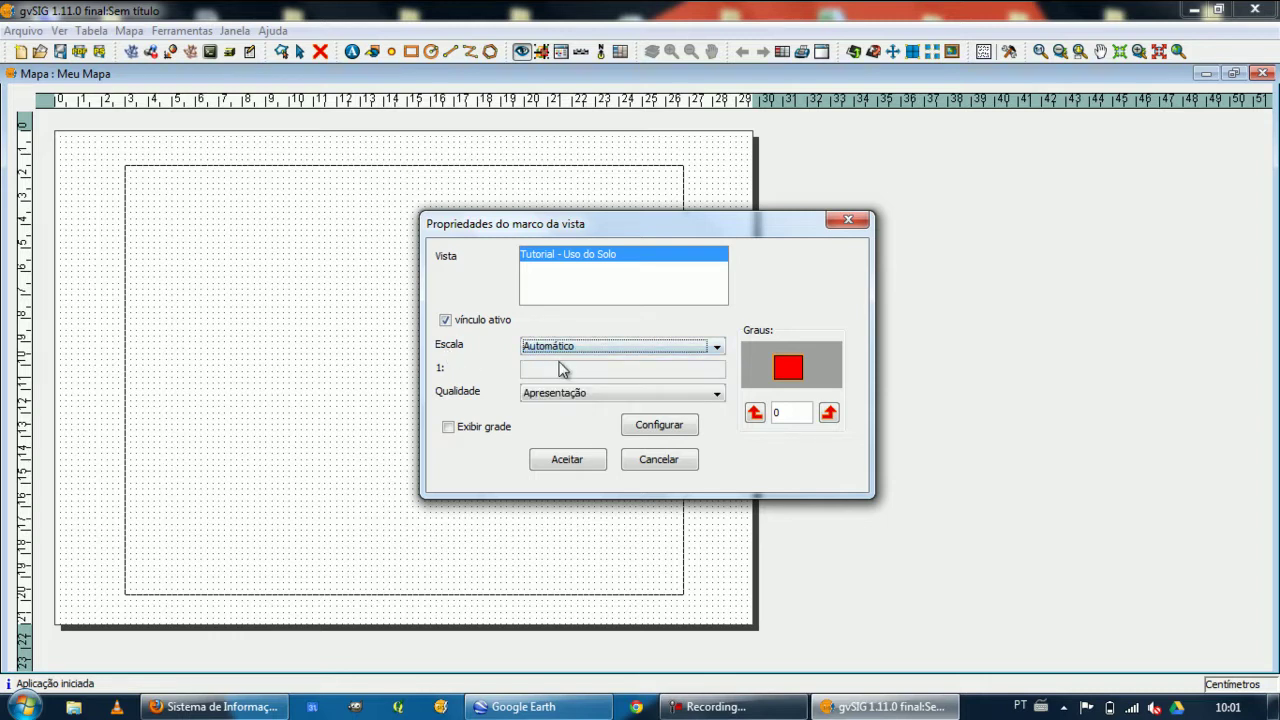
- Enable the grid for the view frame and open the grid properties
left_click(448, 428)
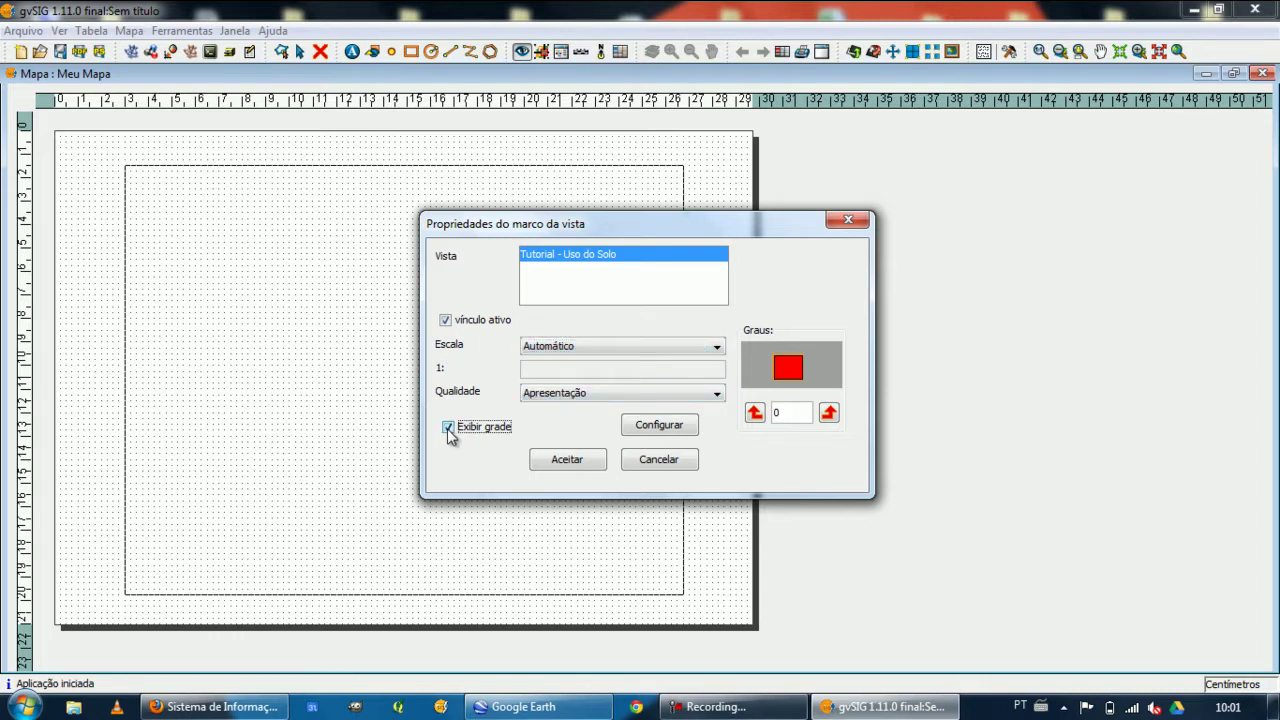
left_click(640, 425)
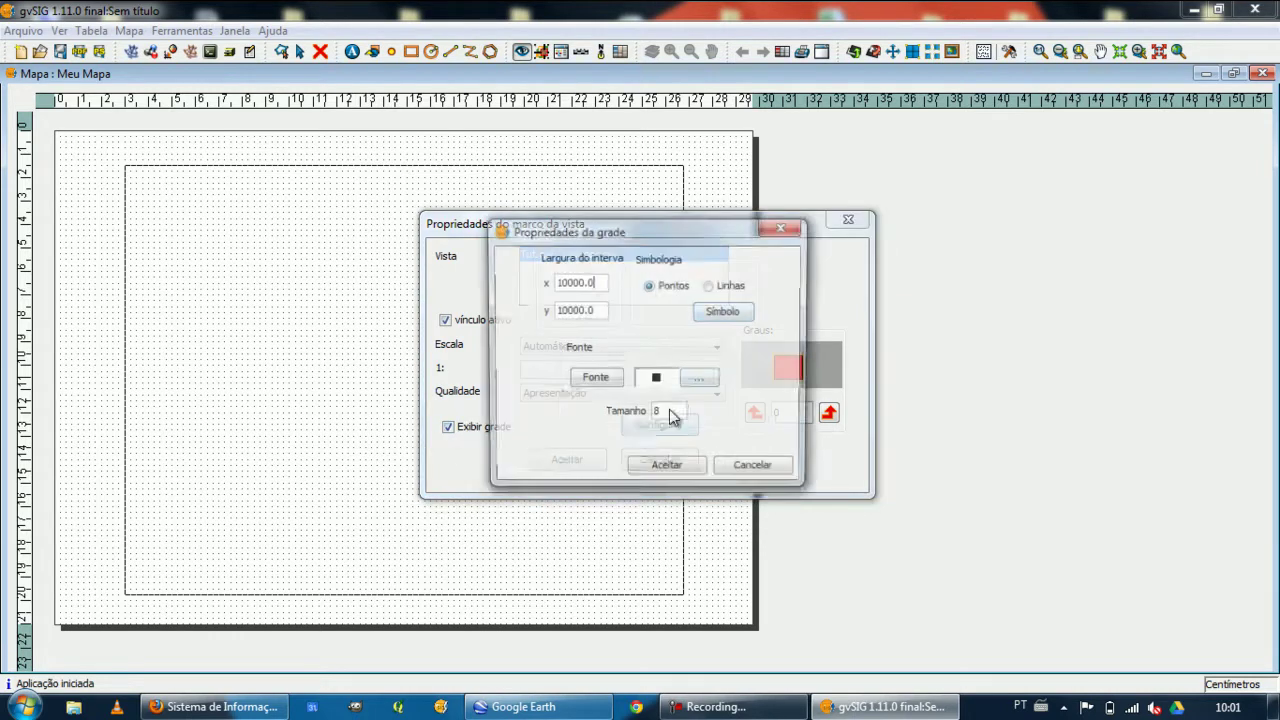